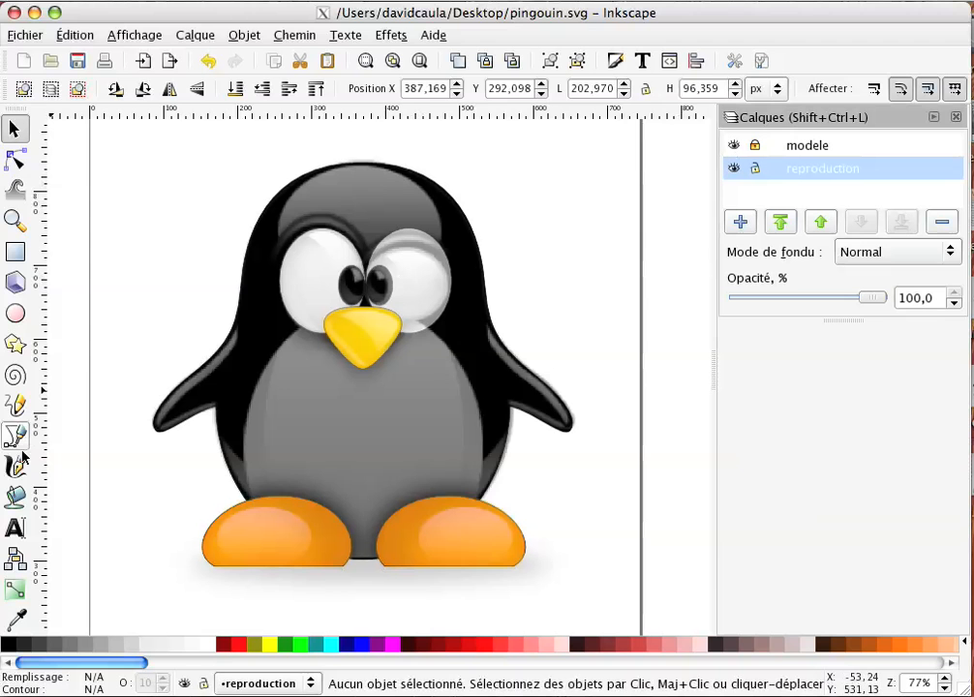
Step: Draw an ellipse over the penguin's forehead, about 220 px wide and 175 px high, fitted to the model's forehead highlight
left_click(16, 220)
left_click_drag(169, 140, 608, 494)
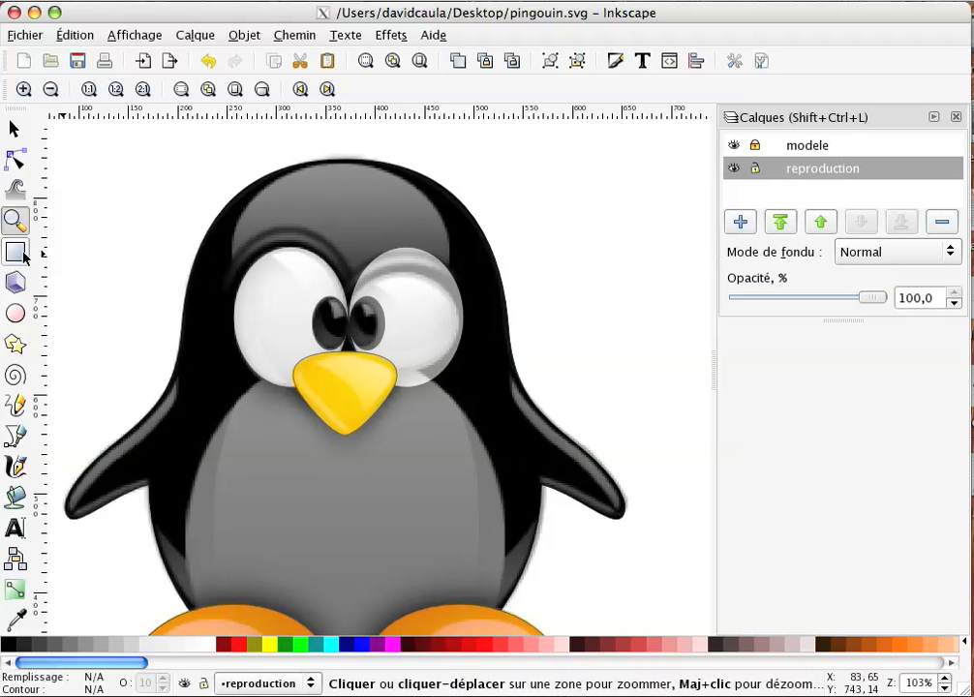
left_click(16, 313)
left_click_drag(243, 174, 453, 344)
key("s")
left_click_drag(337, 217, 330, 206)
mouse_move(224, 252)
left_mouse_down()
mouse_move(157, 249)
mouse_move(225, 252)
left_mouse_up()
key("minus")
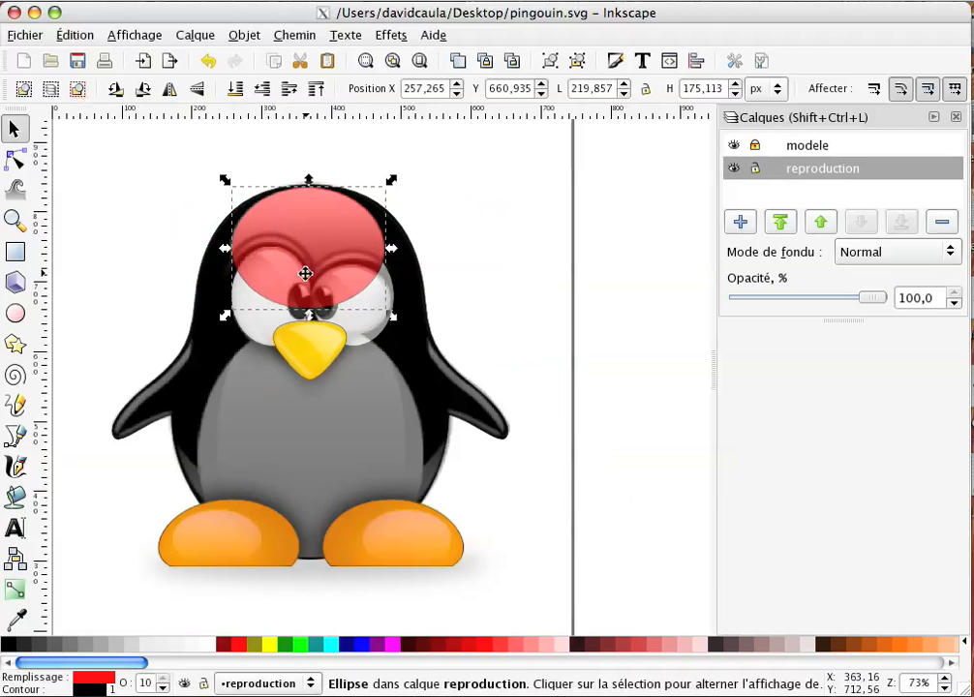
scroll(313, 286, "down", 2)
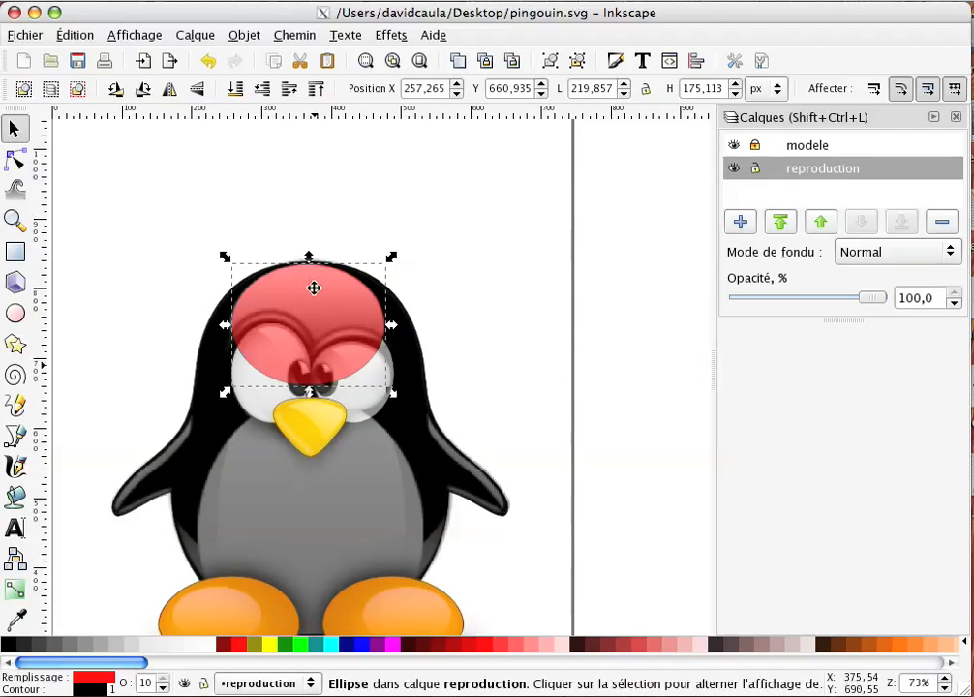
scroll(313, 288, "up", 2)
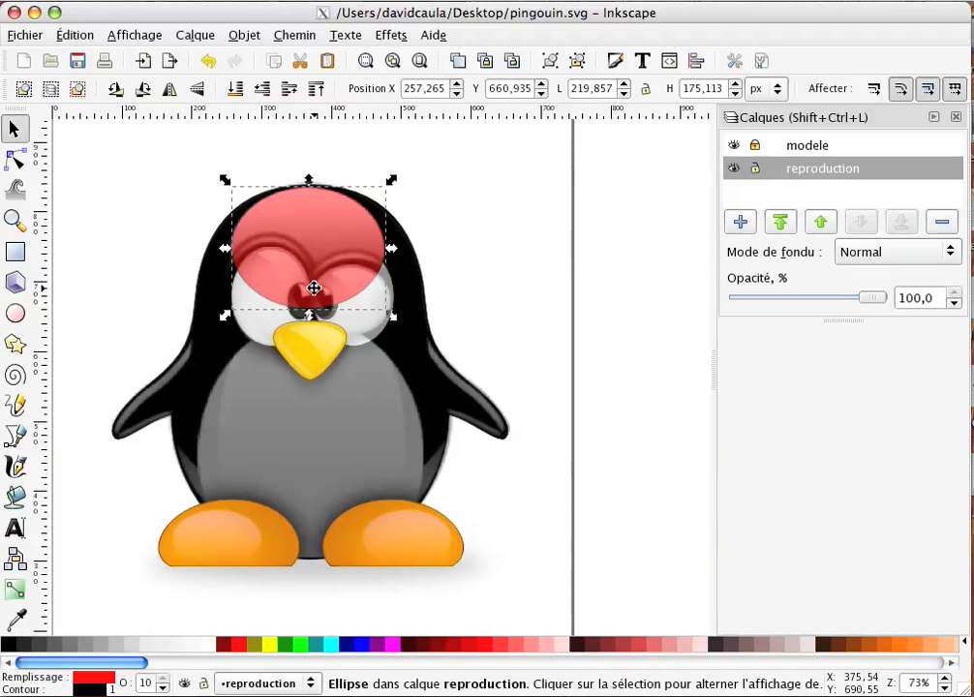
key("plus")
scroll(312, 257, "left", 2)
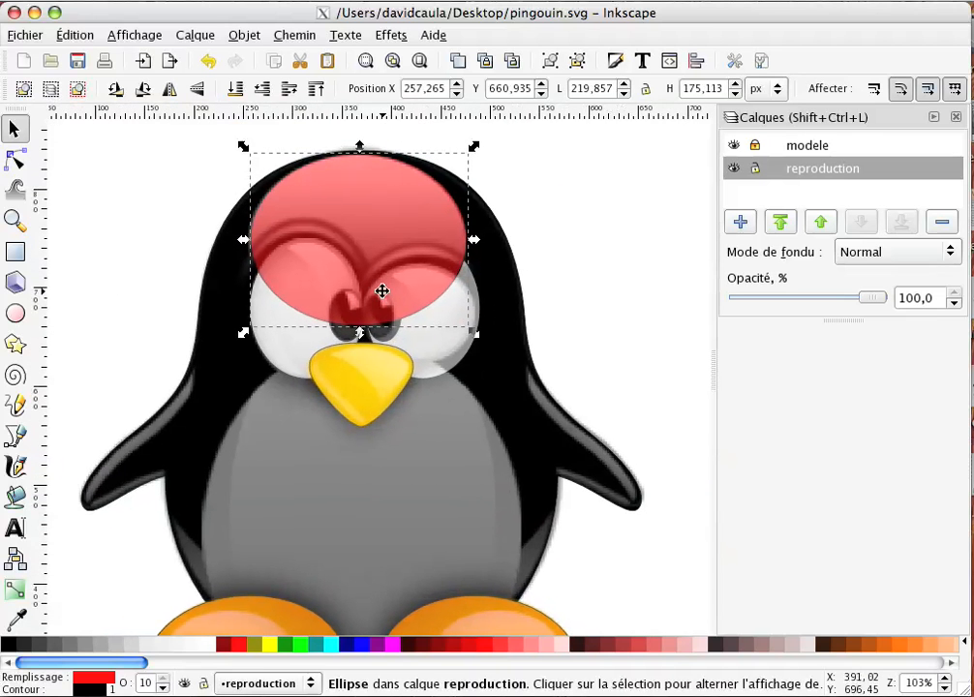
Step: Trace the highlight along the upper edge of the penguin's left-hand wing as a closed Bezier path with three nodes
scroll(236, 406, "left", 10)
scroll(237, 409, "up", 1)
scroll(663, 358, "left", 1)
scroll(174, 330, "right", 10)
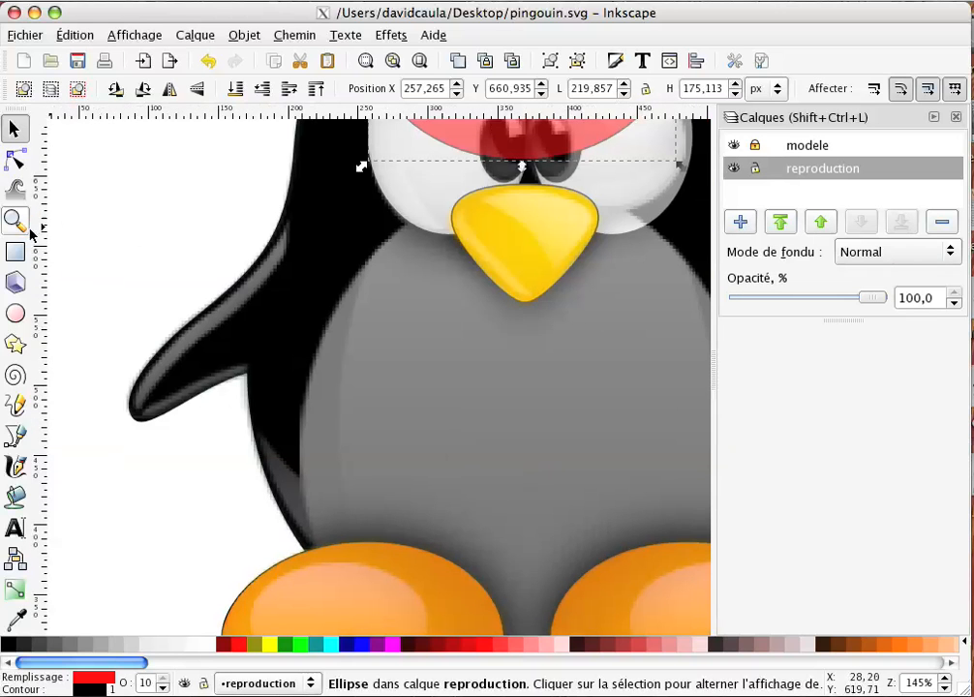
left_click(16, 436)
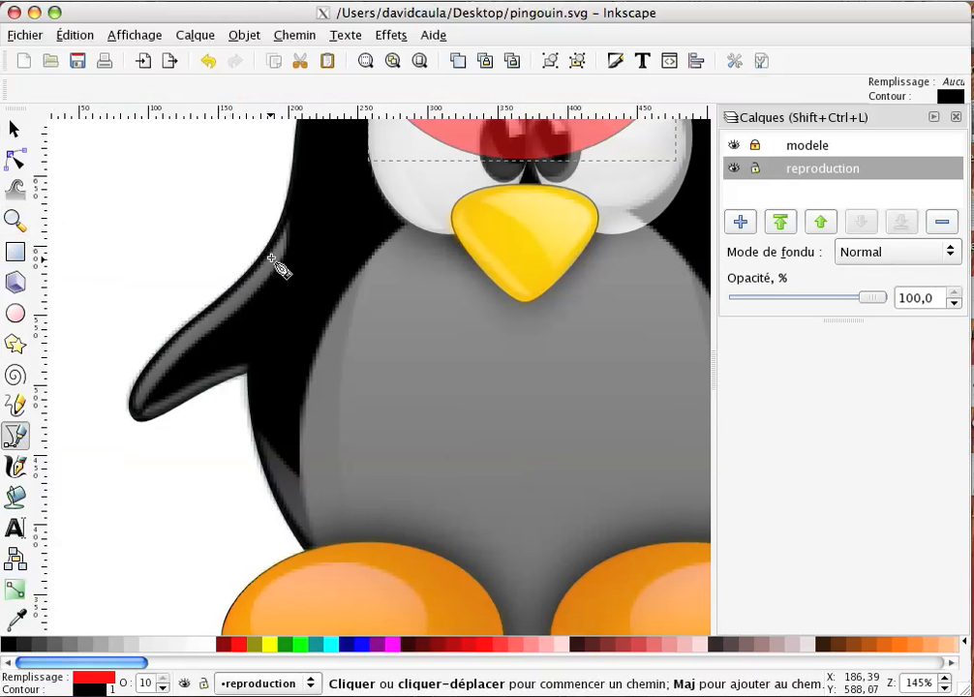
left_click_drag(282, 238, 242, 314)
left_click_drag(134, 406, 124, 457)
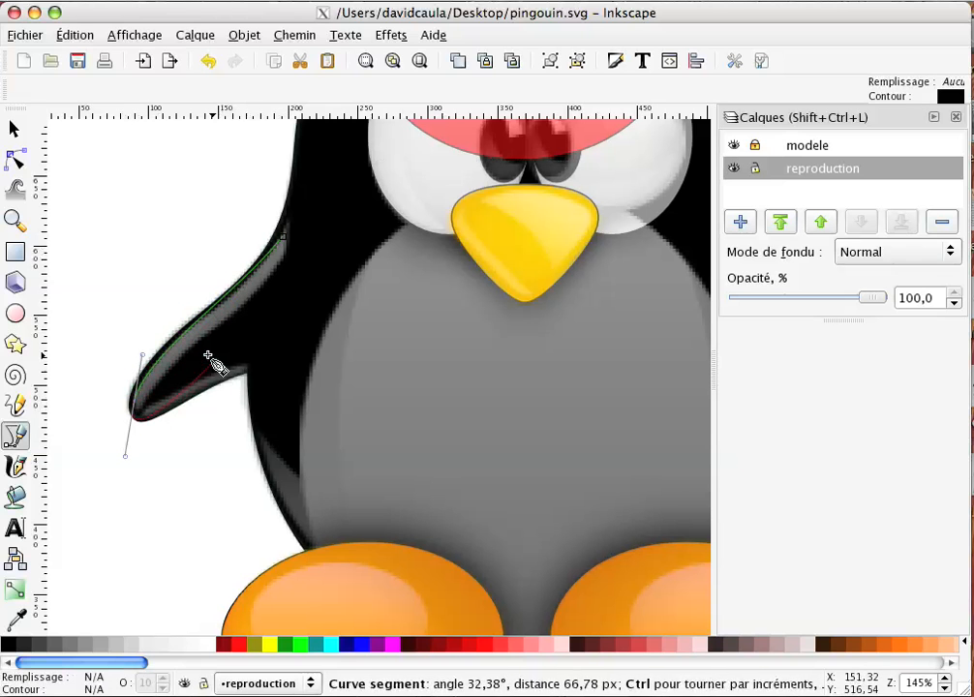
left_click_drag(190, 347, 231, 325)
left_click_drag(284, 238, 278, 201)
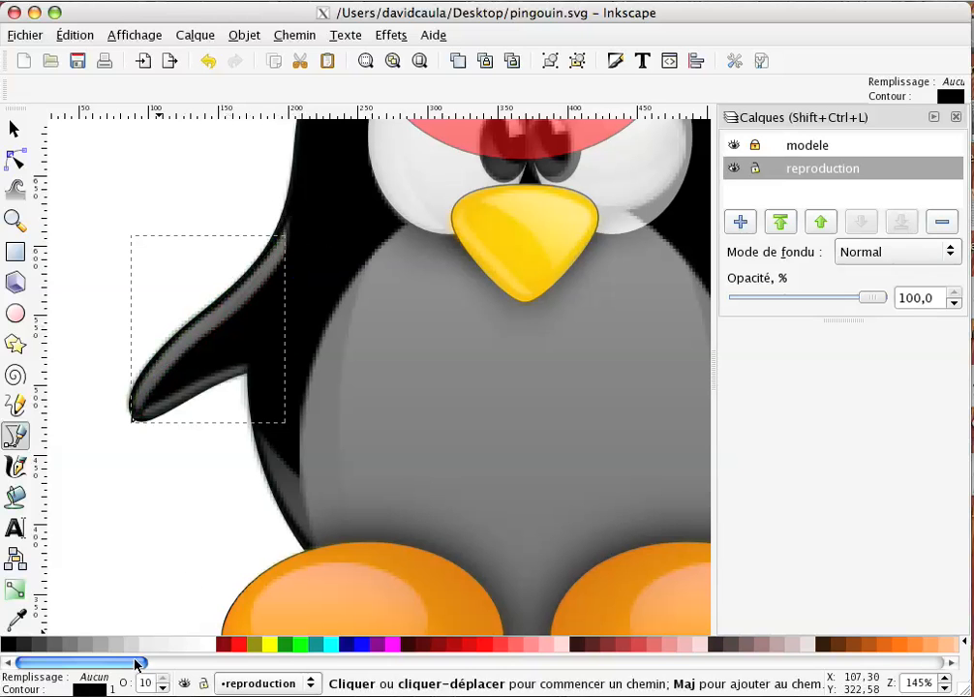
Step: Set the modele layer's opacity to 57.5% and toggle the layer's visibility off and on to check the reproduction underneath
left_click(818, 147)
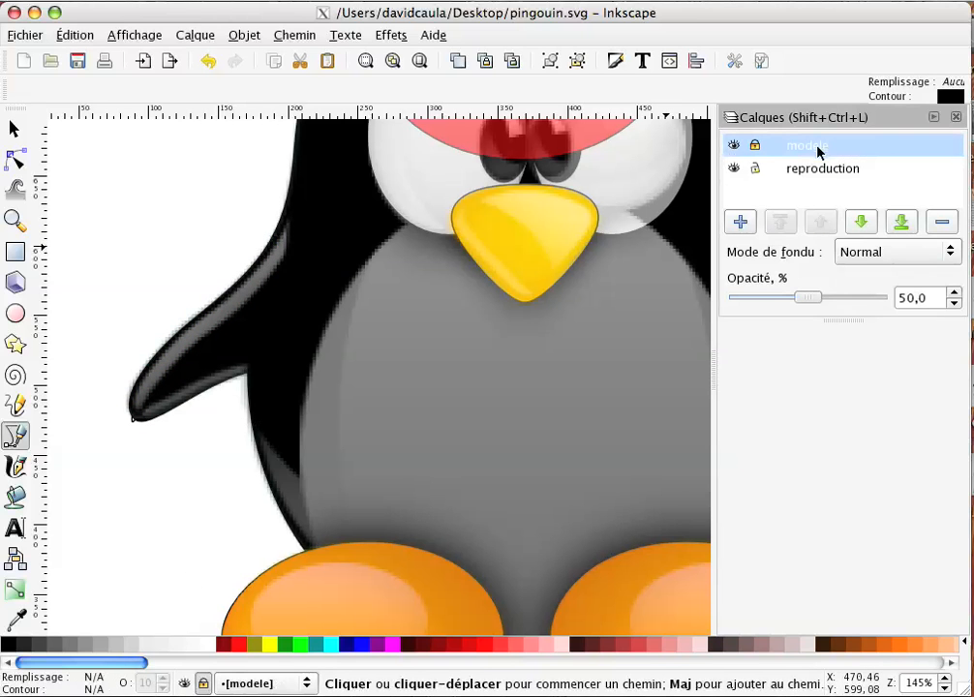
mouse_move(813, 300)
left_mouse_down()
mouse_move(782, 304)
mouse_move(817, 302)
left_mouse_up()
left_click(734, 145)
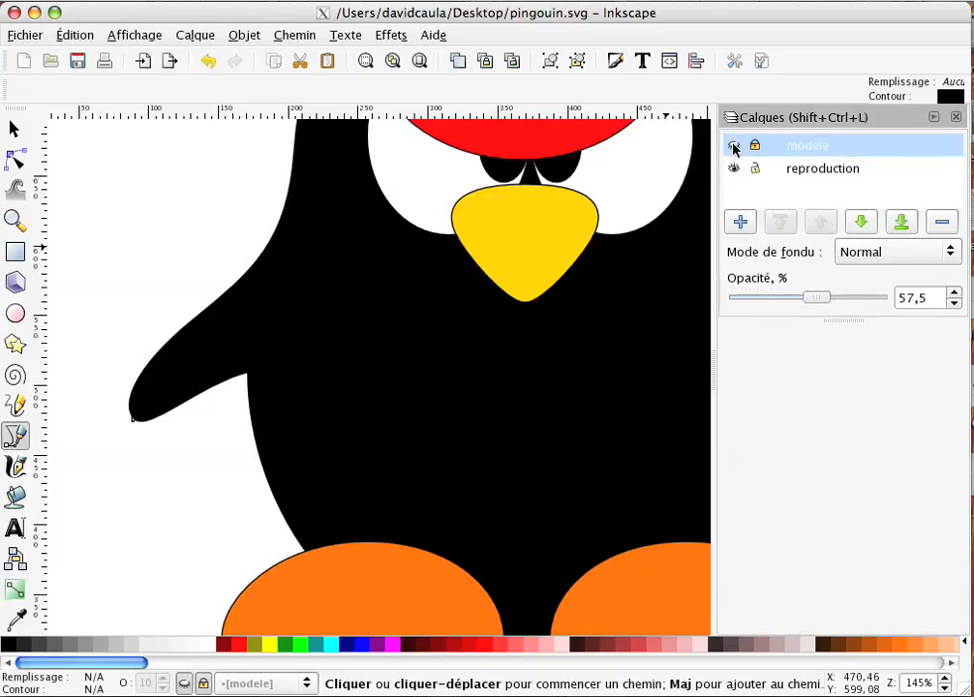
left_click(734, 145)
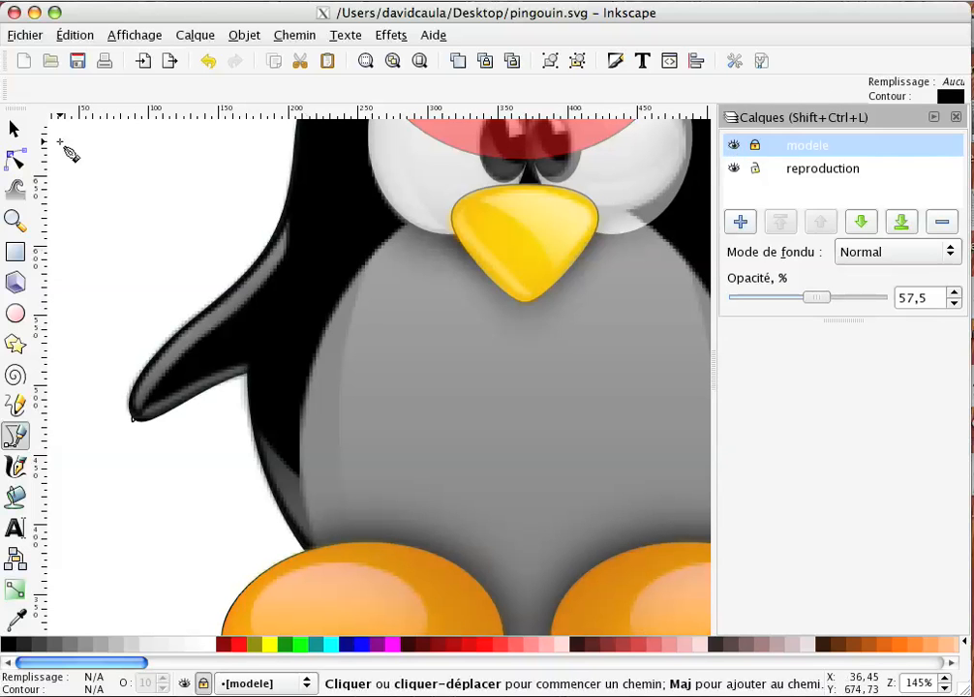
Step: Select the wing highlight path, try moving it, undo the move, and fill the path with white
left_click(14, 129)
left_click(236, 292)
left_click(235, 292, "alt")
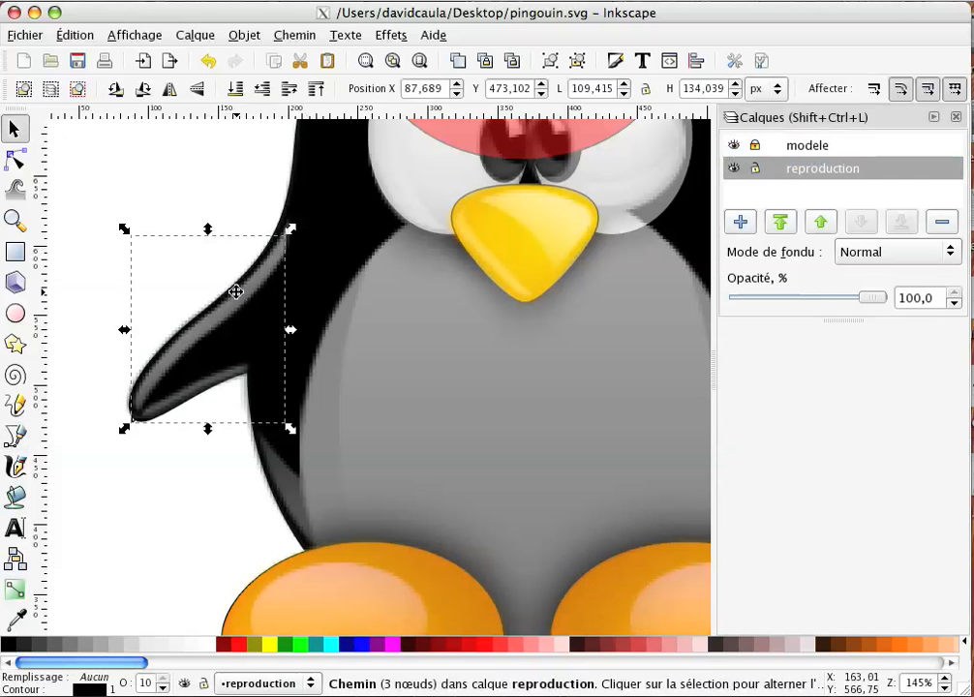
left_click_drag(191, 346, 170, 339)
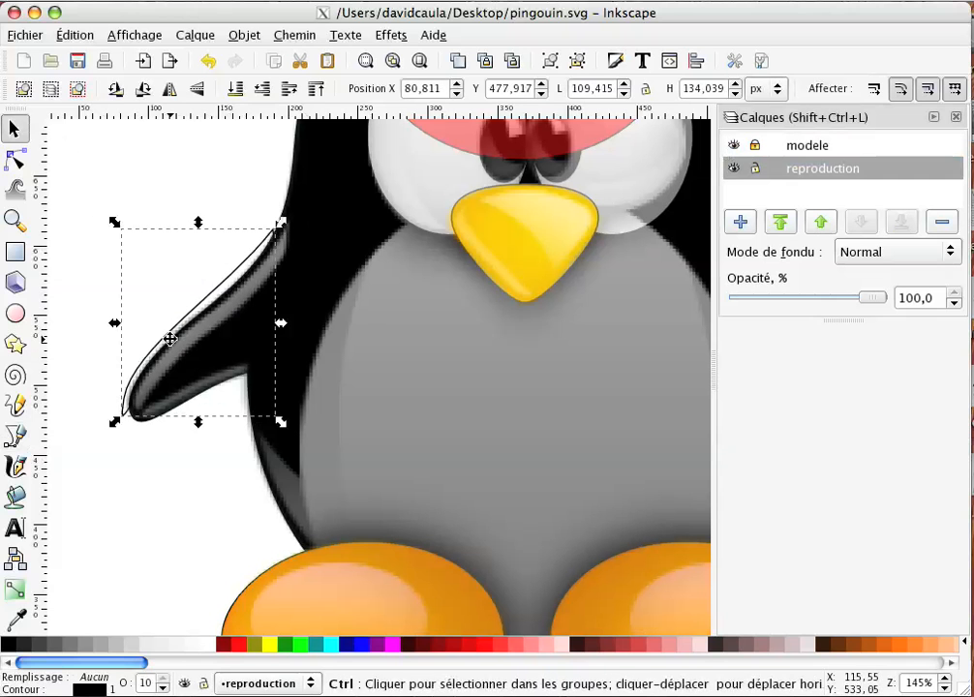
key("ctrl+z")
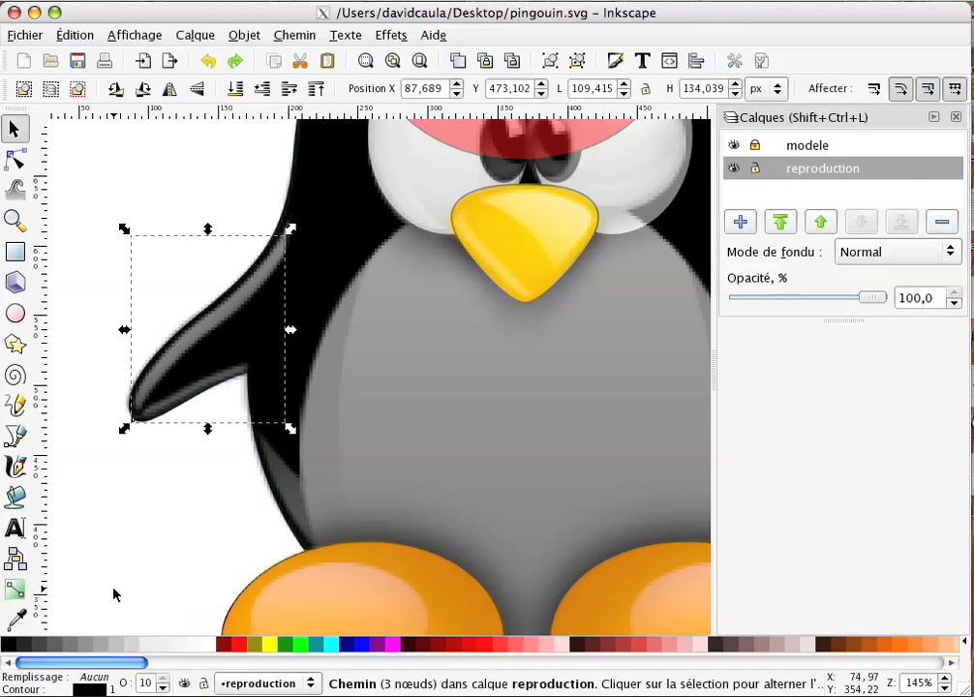
left_click(212, 645)
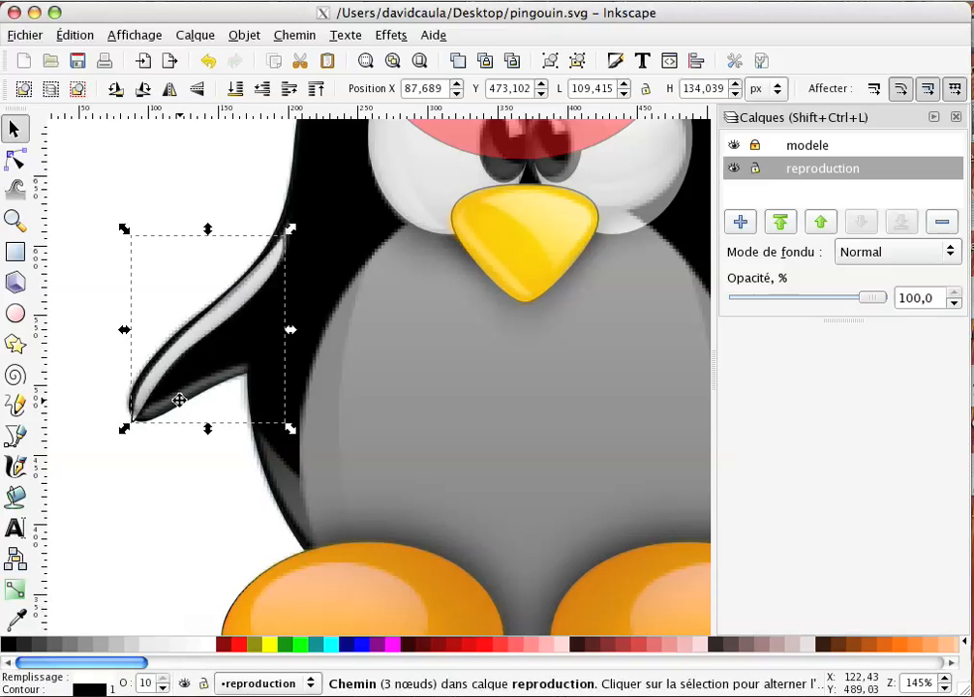
Step: Reshape the wing highlight at its lower tip and add a node midway along its upper edge, following the model
left_click(13, 161)
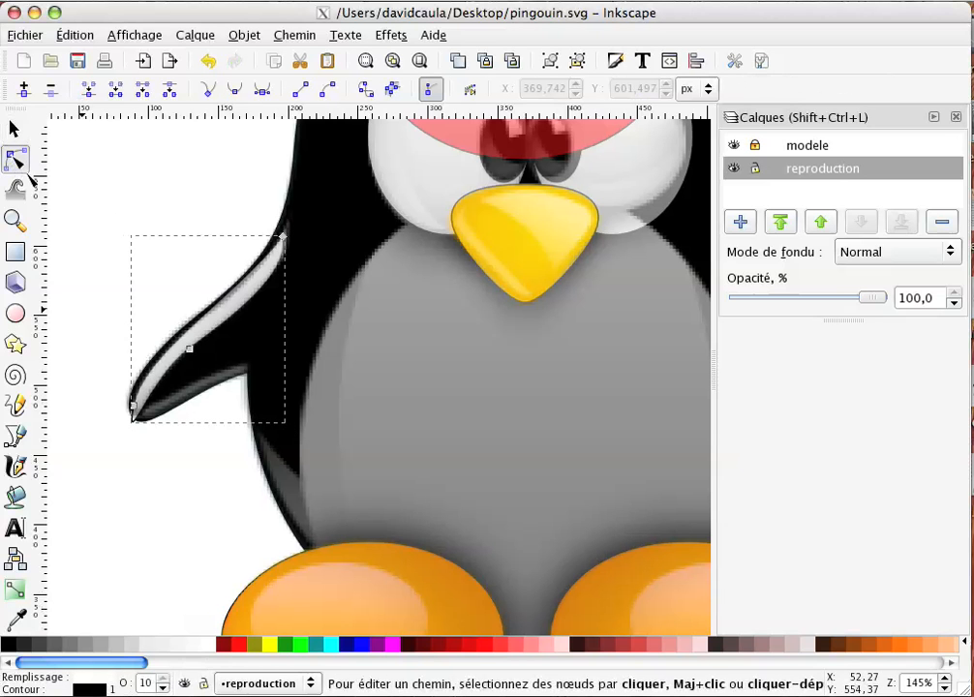
left_click(135, 408)
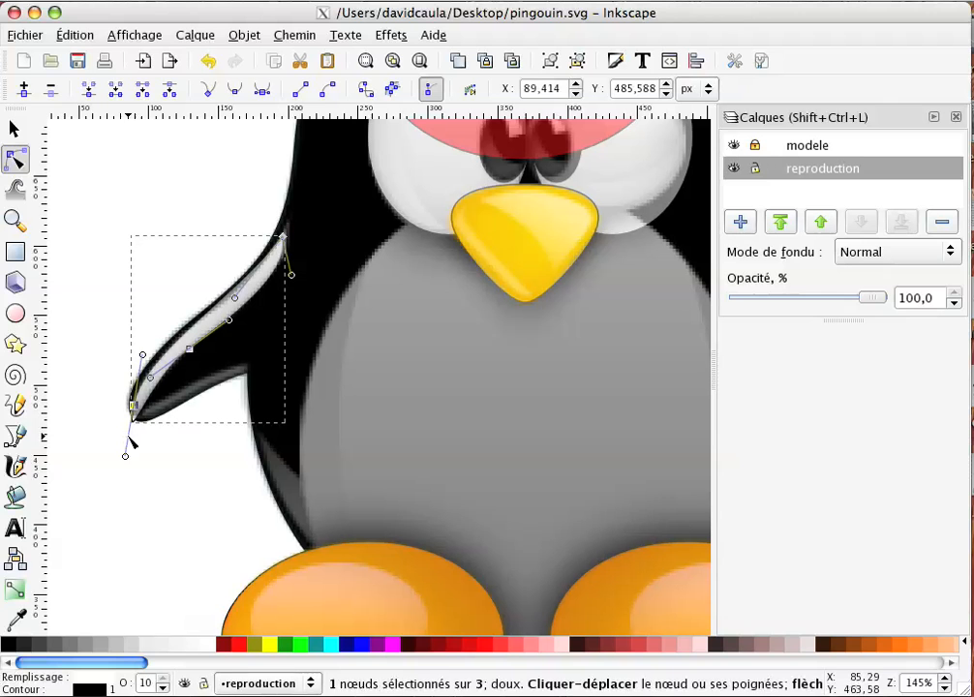
left_click_drag(124, 456, 151, 419)
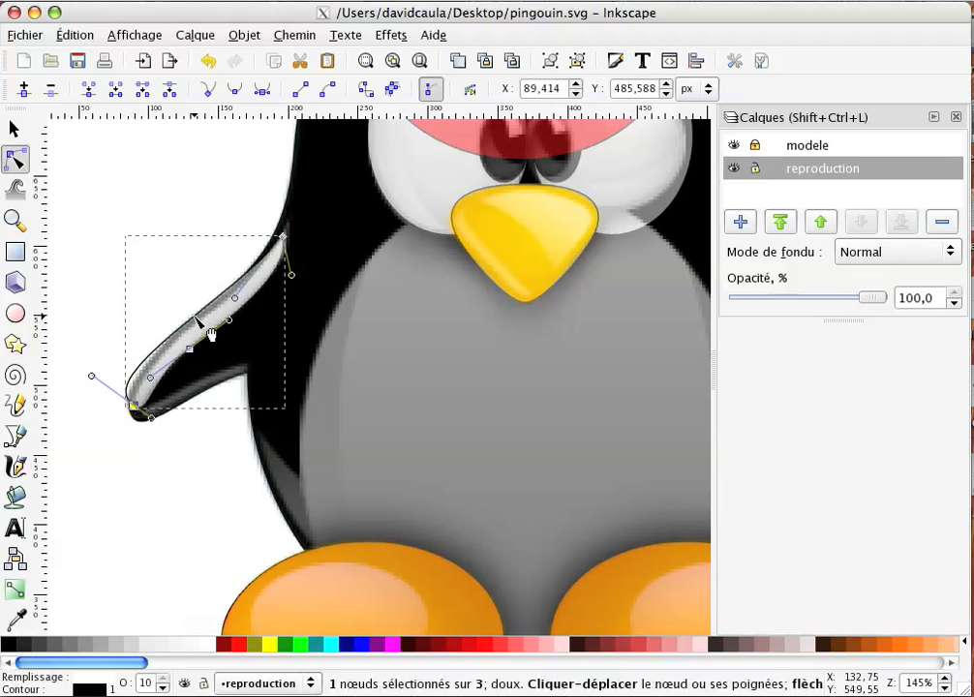
left_click(211, 335)
double_click(195, 320)
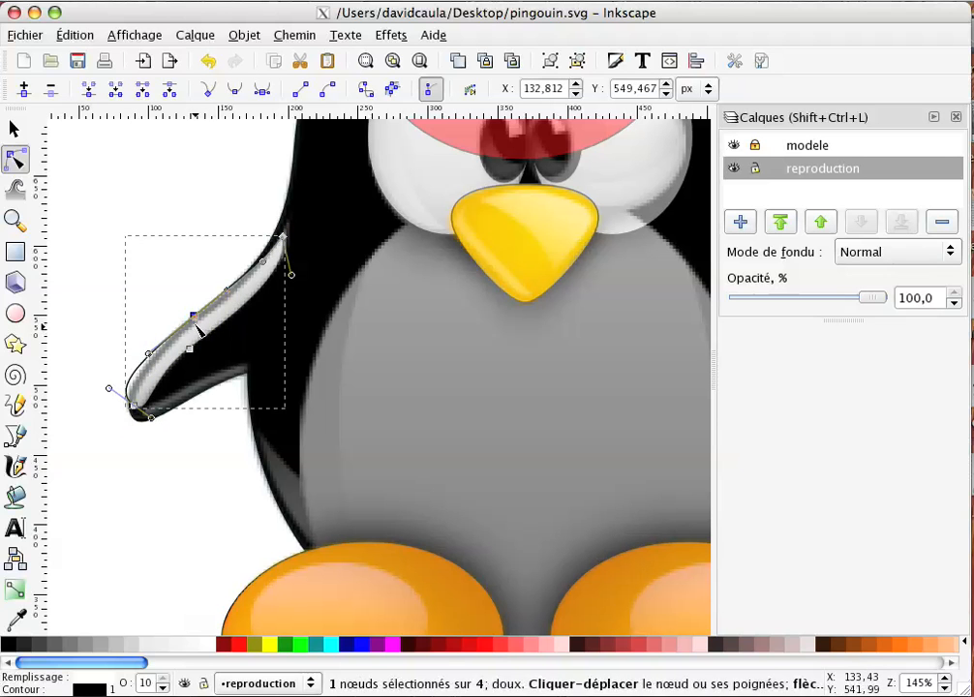
left_click_drag(196, 323, 201, 325)
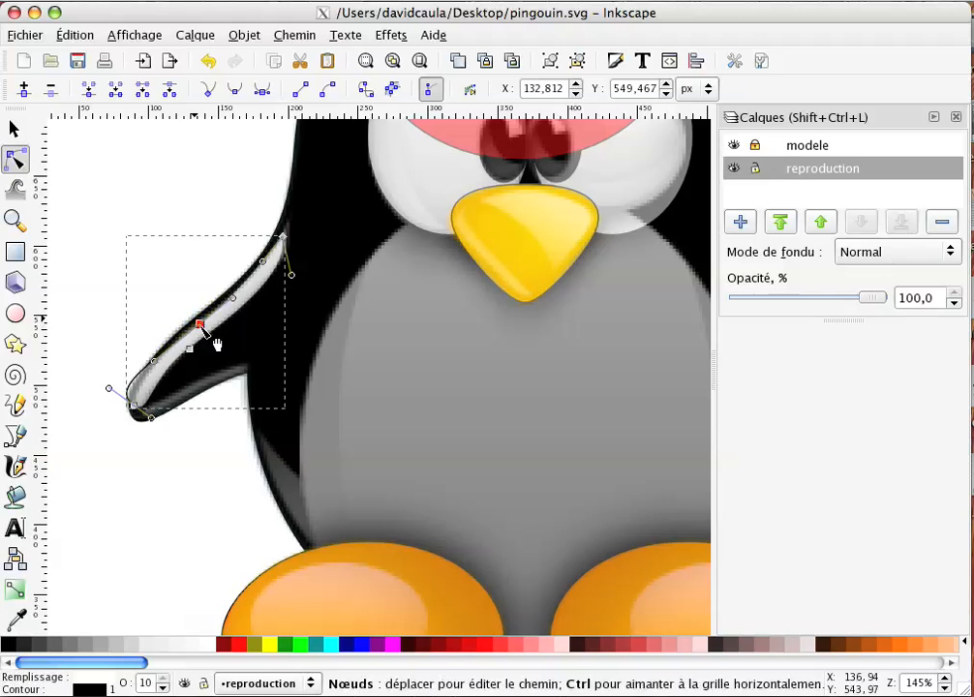
left_click_drag(109, 389, 135, 385)
Step: Shift the upper-edge node of the wing highlight slightly outward and adjust the curve handles up to the shoulder node
left_click(14, 221)
left_click_drag(105, 210, 452, 588)
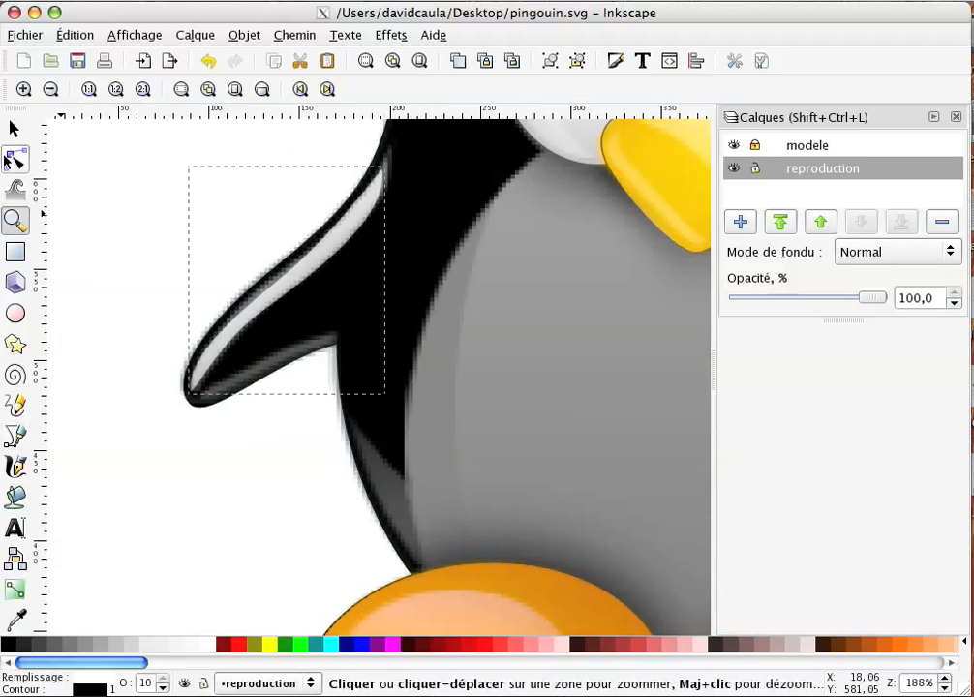
left_click(10, 158)
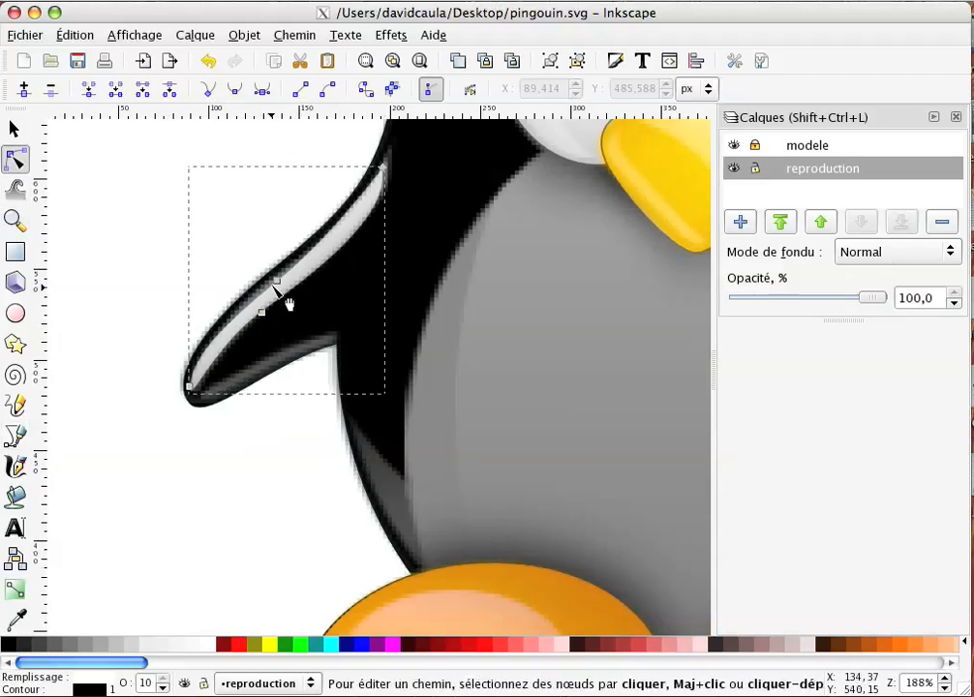
left_click(275, 282)
left_click_drag(272, 283, 274, 278)
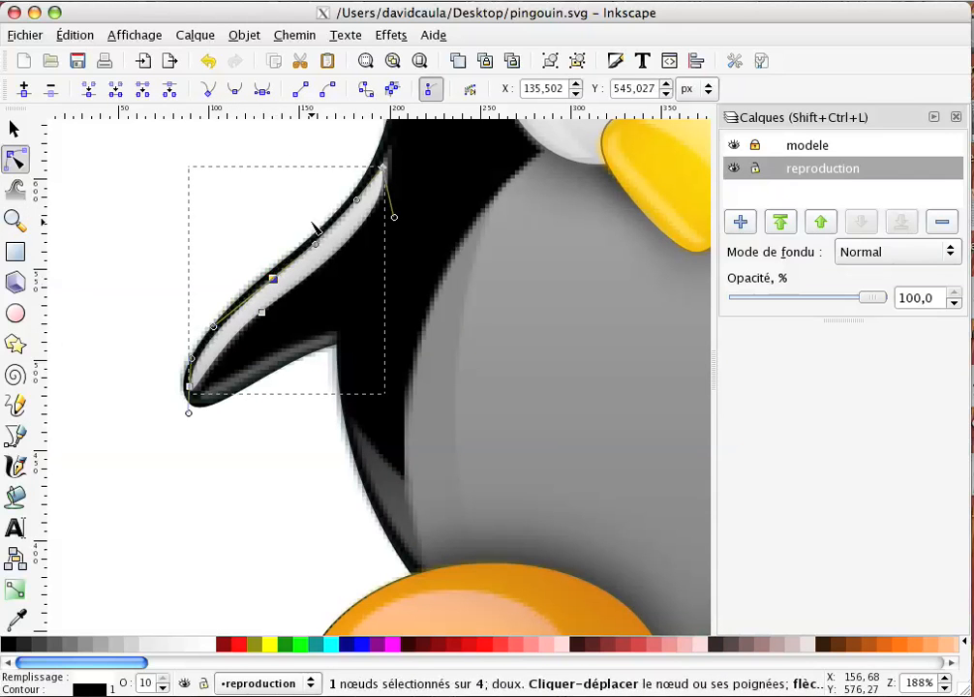
left_click_drag(317, 249, 357, 202)
left_click(358, 203)
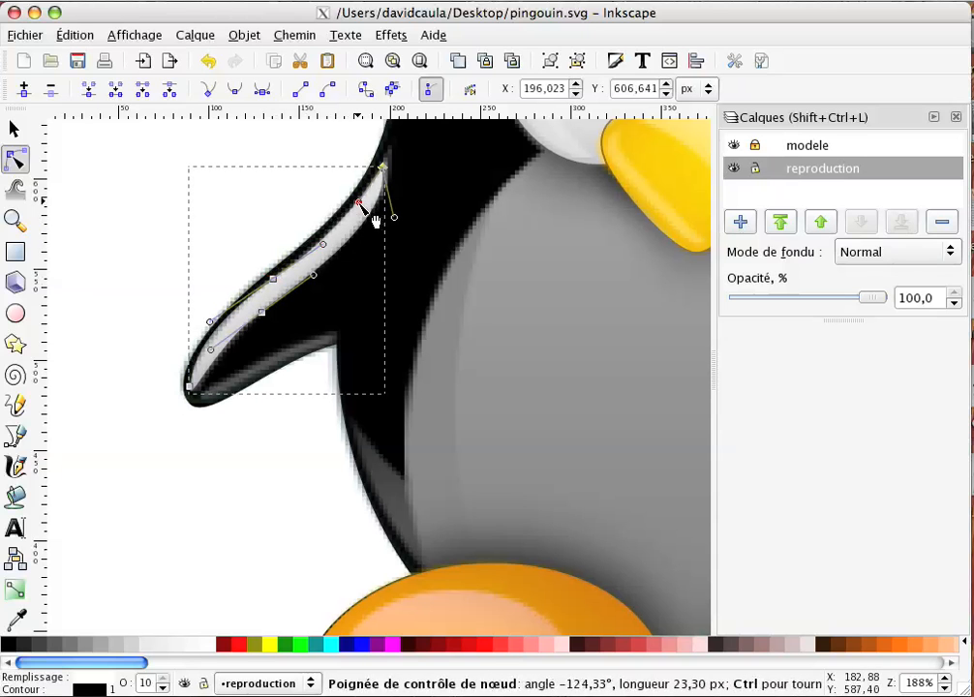
left_click(261, 313)
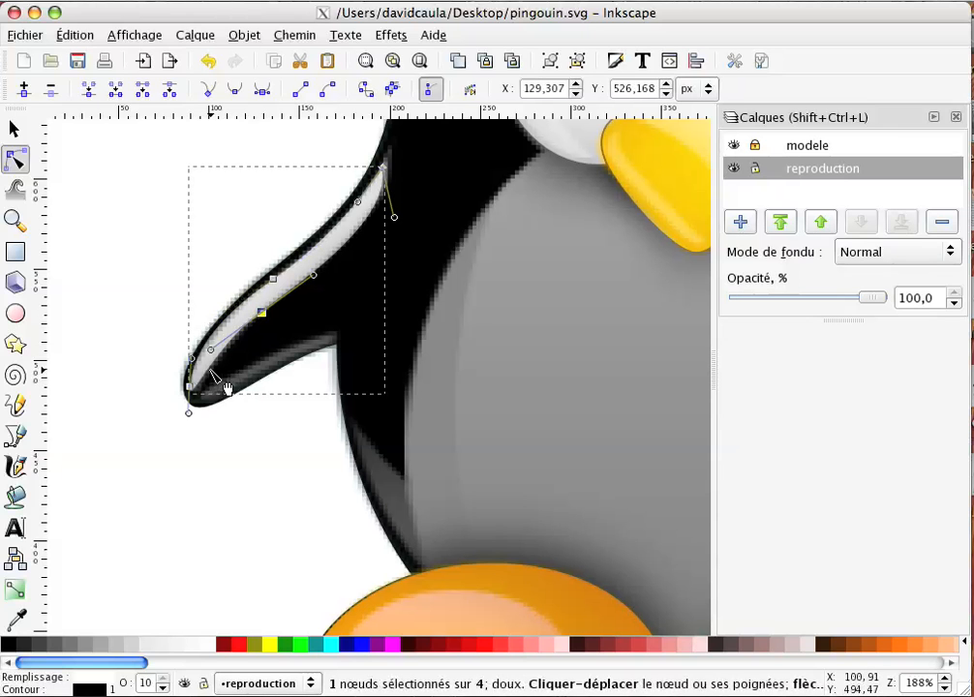
Step: Reselect the wing highlight and fine-tune its upper-edge node and that node's lower handle
left_click(14, 129)
left_click(343, 447)
left_click(279, 302)
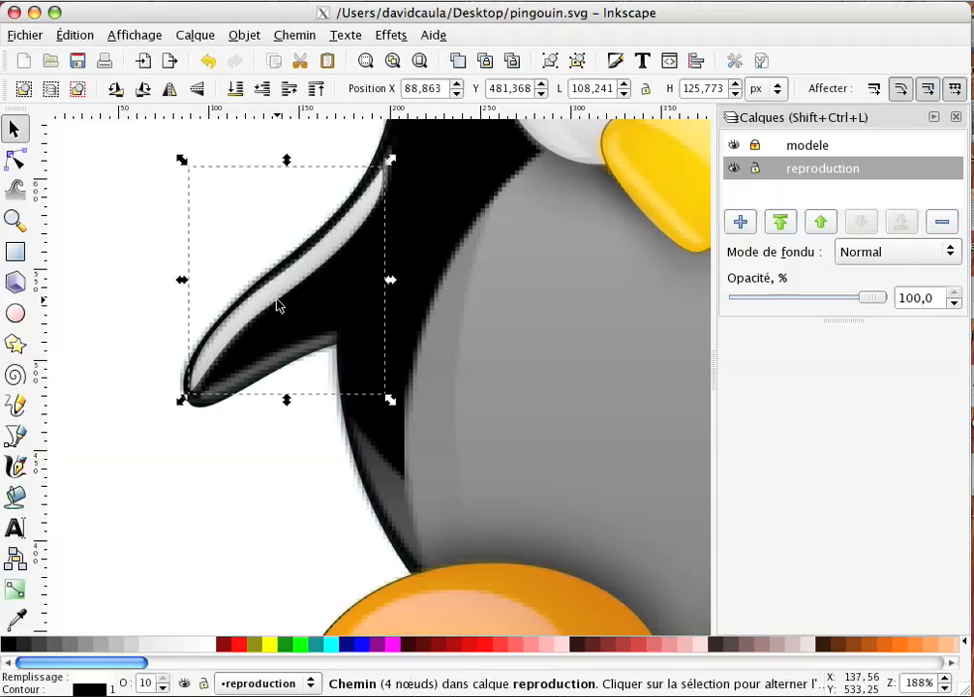
double_click(210, 339)
left_click_drag(275, 278, 277, 279)
left_click_drag(212, 323, 212, 327)
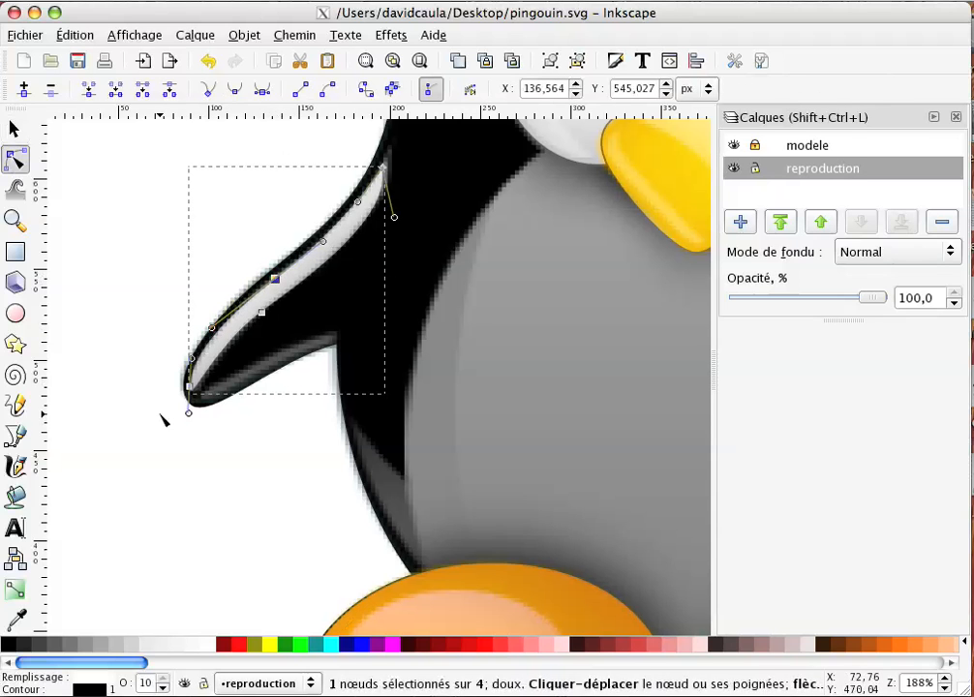
Step: Delete the middle node on the lower edge of the wing highlight and deselect the path to check its shape
left_click(164, 420)
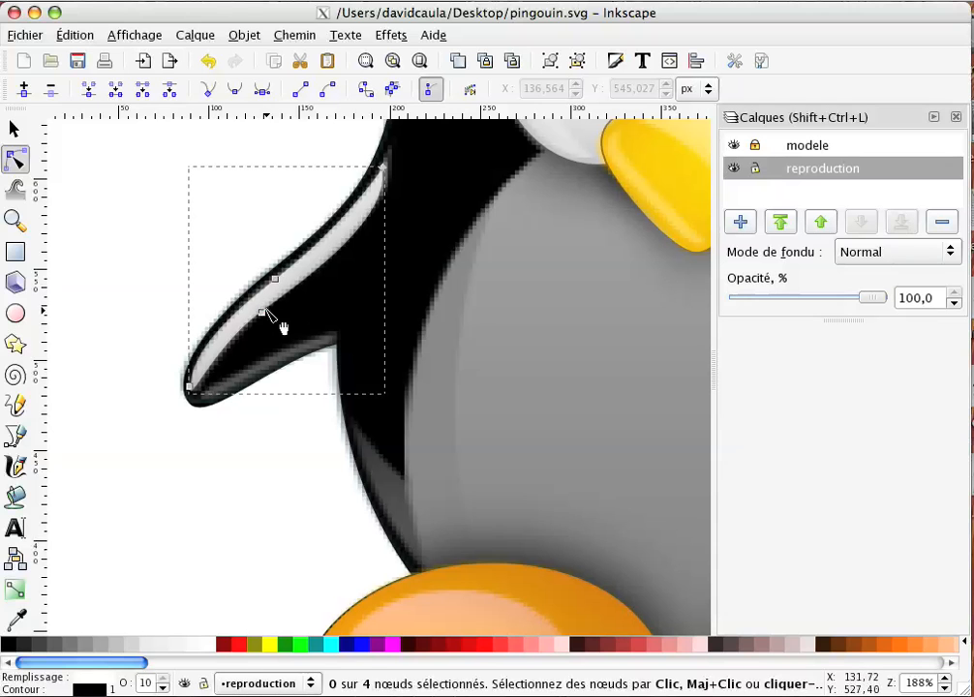
left_click(263, 312)
key("Delete")
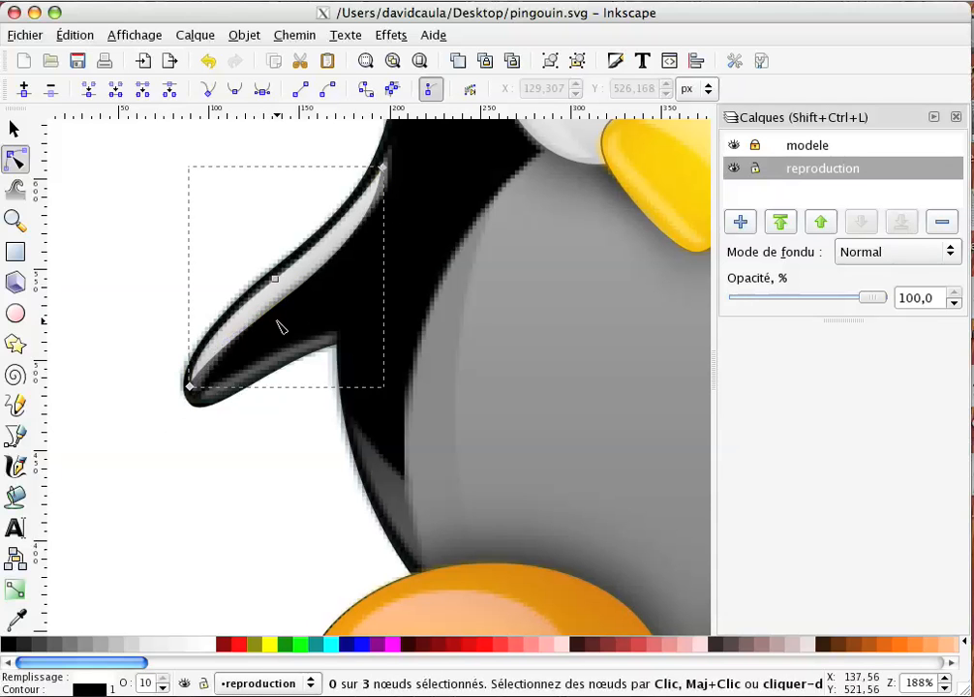
left_click(132, 386)
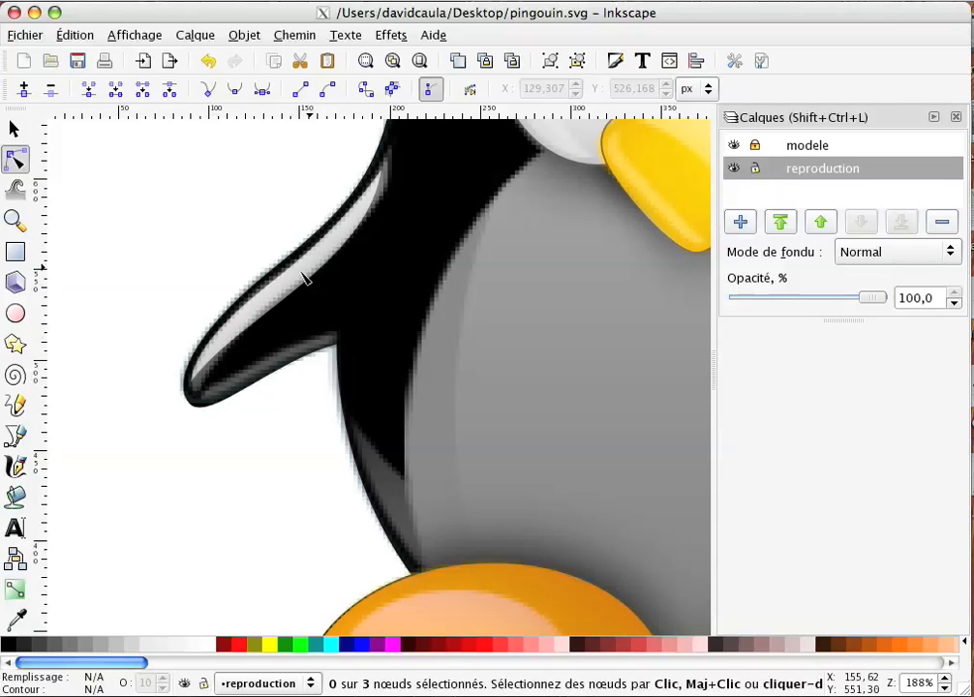
left_click(283, 304)
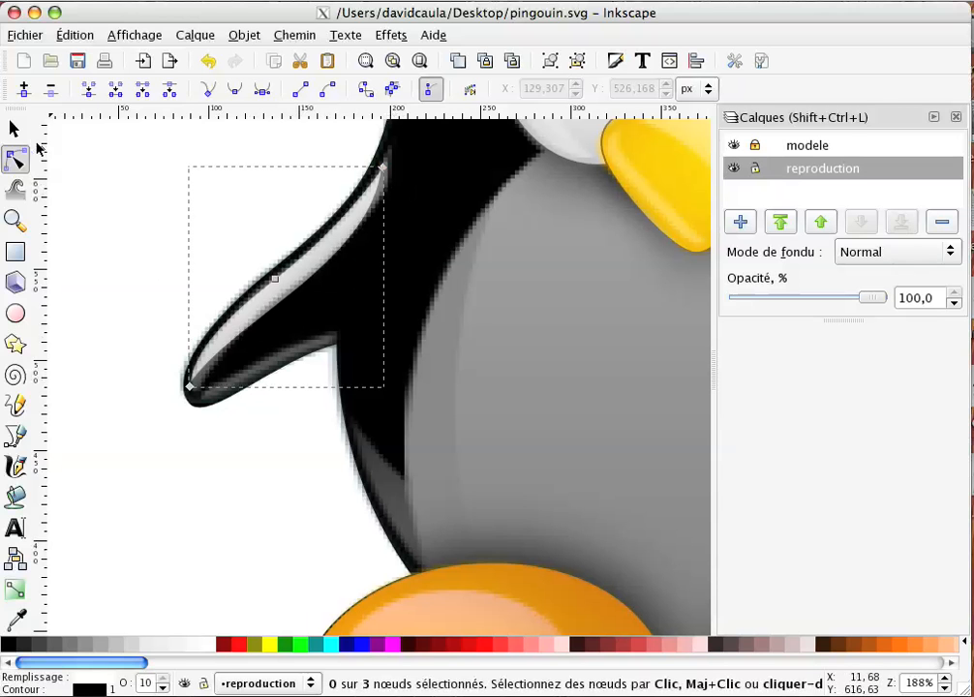
left_click(14, 129)
left_click(463, 448)
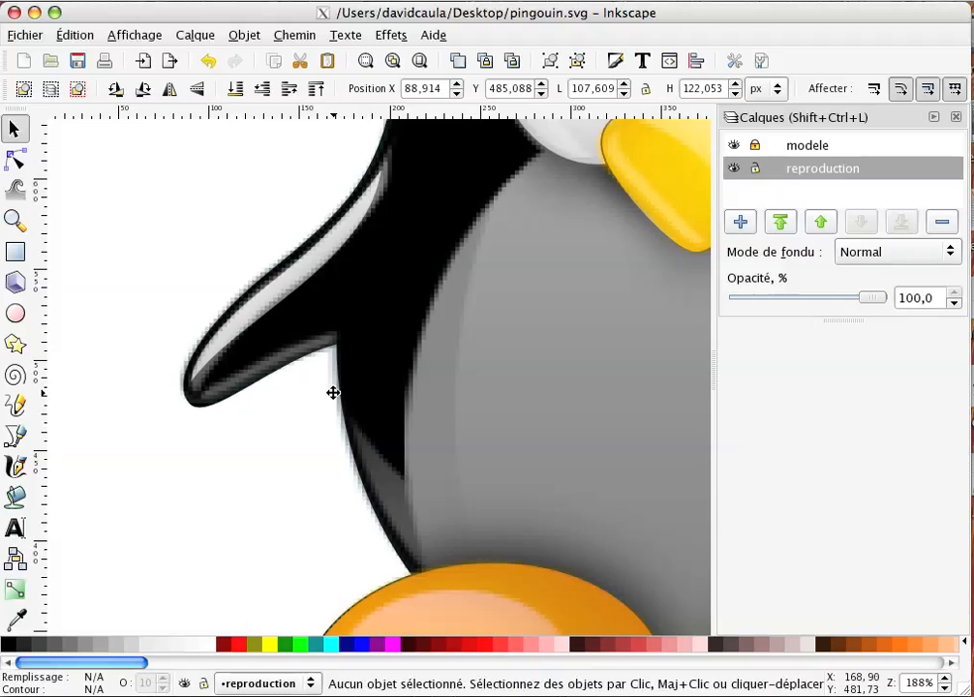
Step: Draw an ellipse over the penguin's belly, about 322 px wide and 375 px high, aligned with the belly's sides and top
scroll(332, 392, "down", 3)
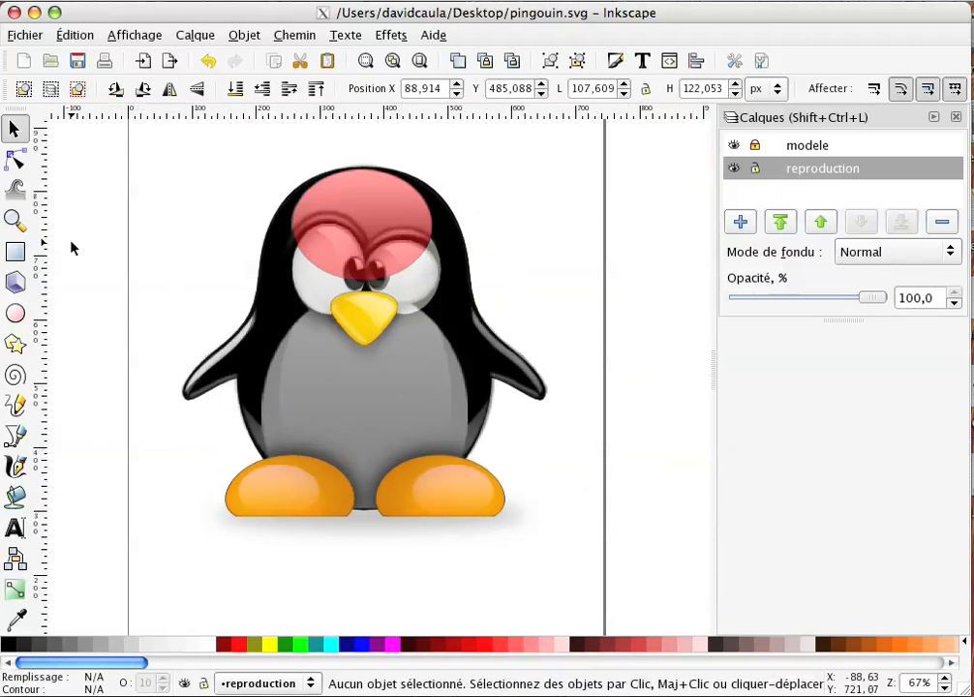
left_click(15, 313)
left_click_drag(251, 313, 463, 541)
key("s")
left_click_drag(365, 398, 374, 379)
left_click_drag(369, 531, 371, 545)
left_click_drag(476, 406, 474, 414)
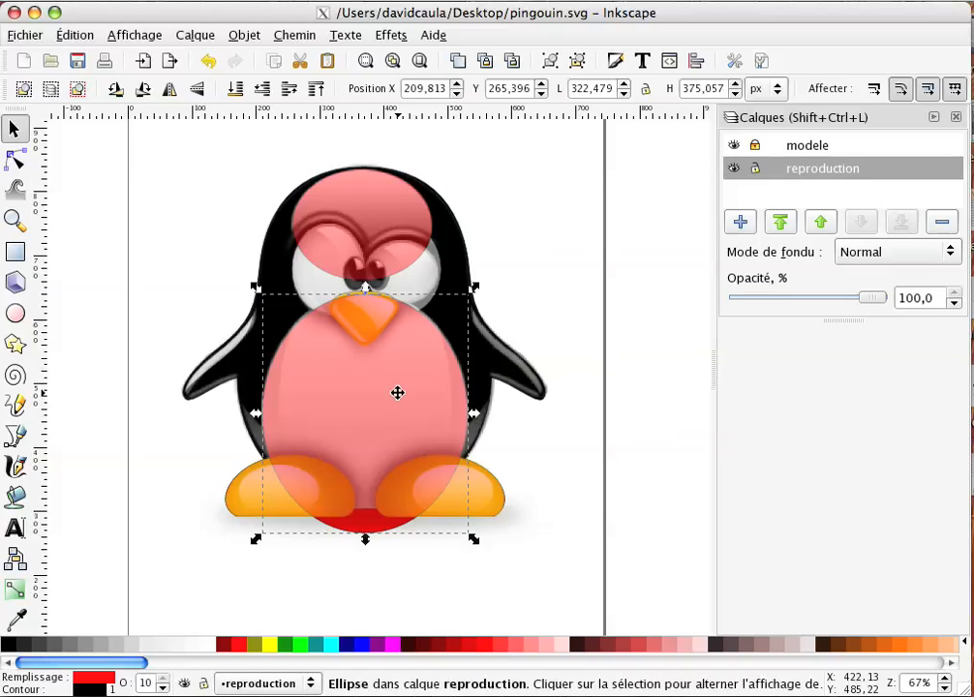
Step: Hide the modele layer so only the reproduction shapes remain on the page
key("Escape")
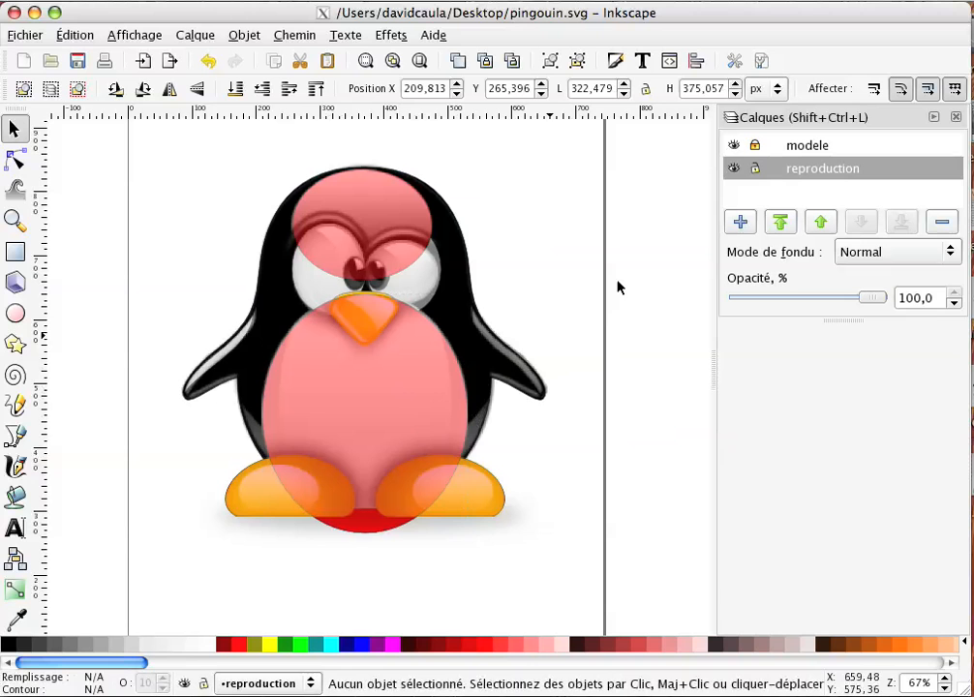
left_click(734, 146)
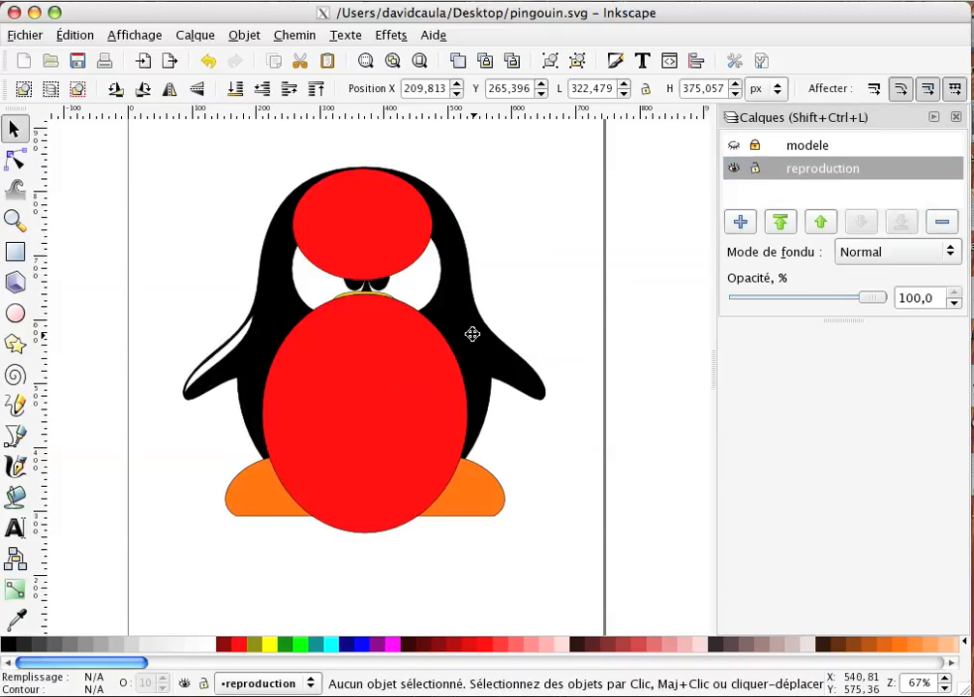
left_click(374, 387)
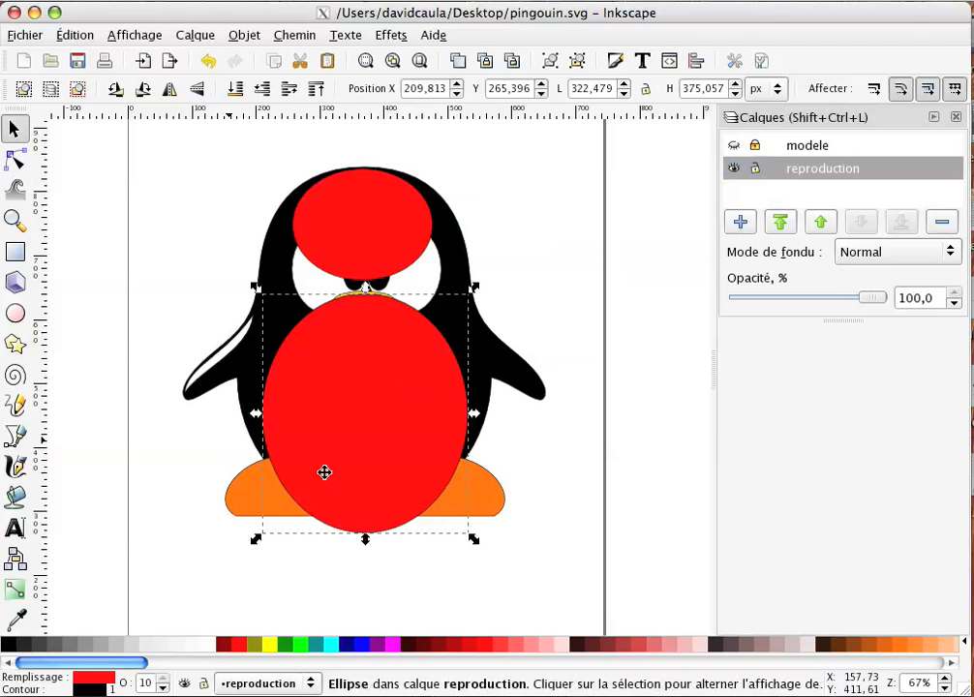
Step: Make a copy of the black body and place it at the same position on top of the drawing
left_click(244, 368)
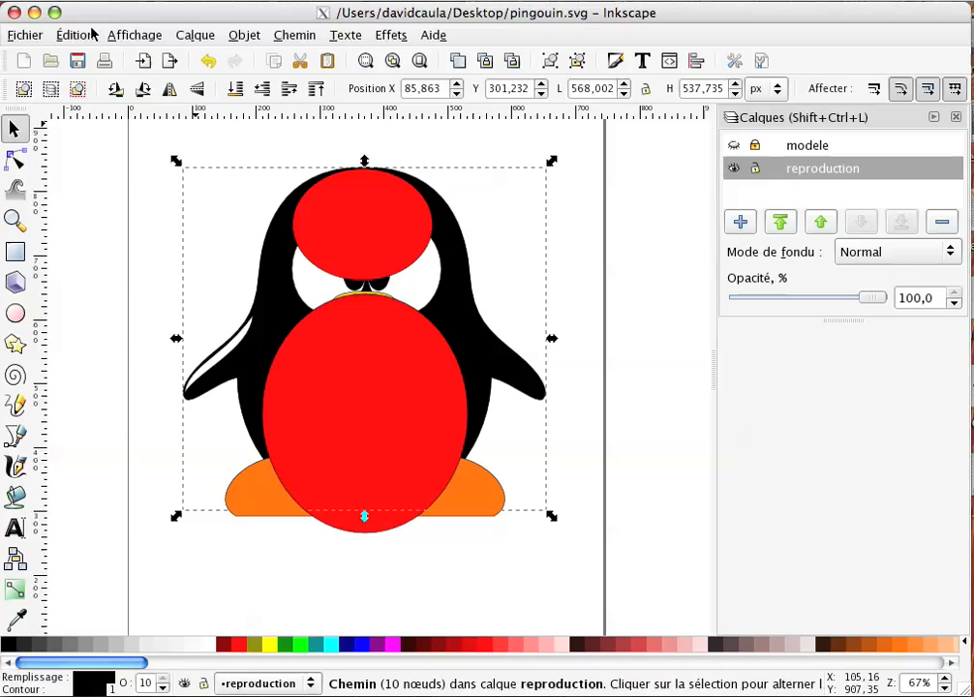
left_click(95, 34)
left_click(97, 133)
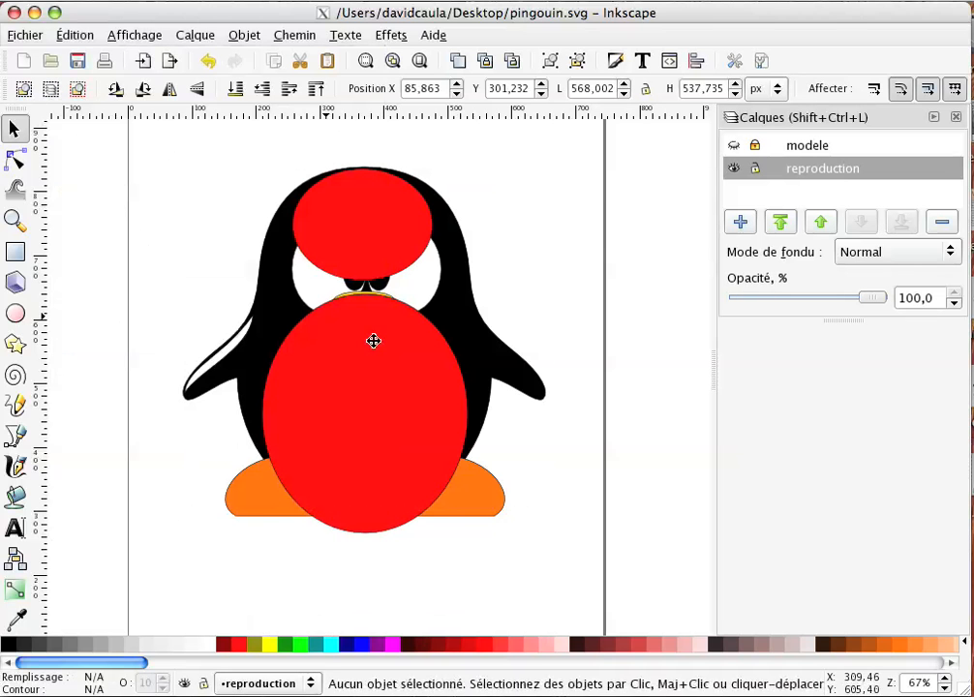
key("Tab")
left_click(74, 35)
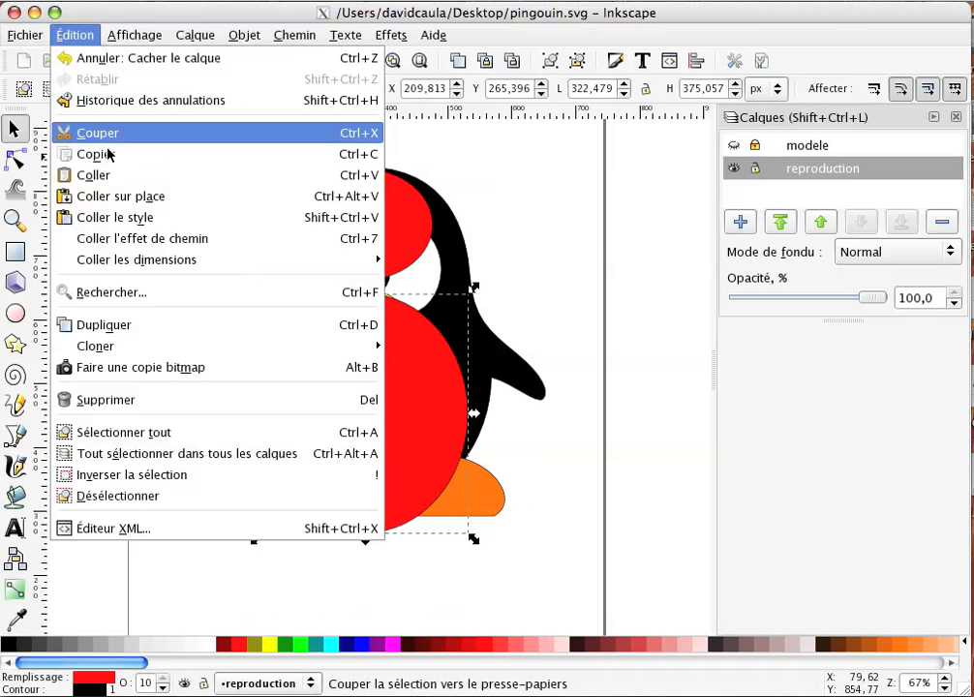
left_click(133, 199)
left_click(128, 314)
left_click(368, 267)
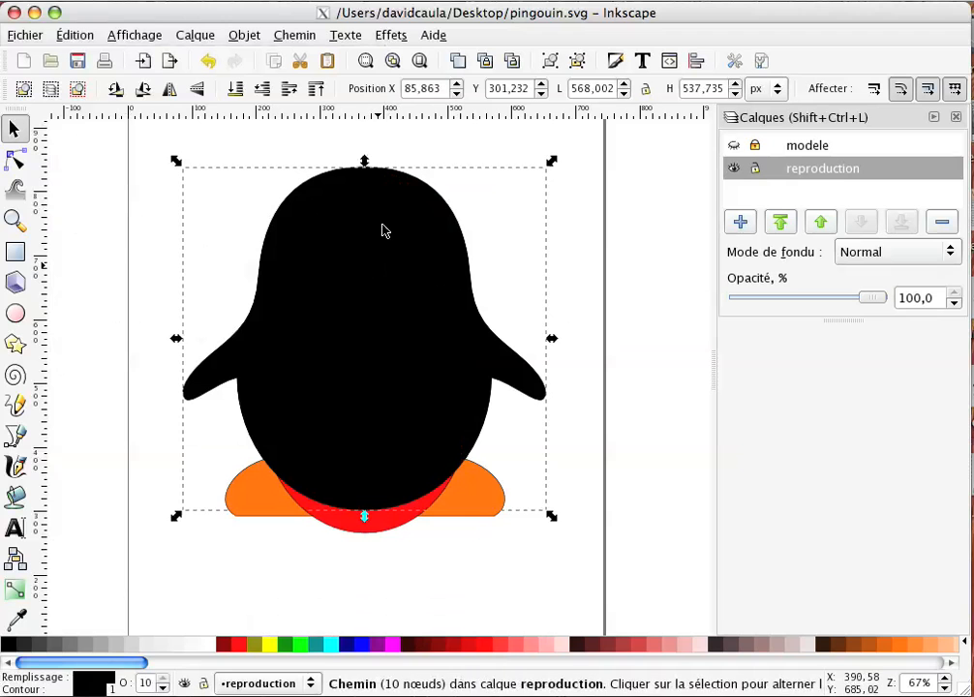
Step: Raise the red belly ellipse to the front, above the copied body
left_click(353, 523)
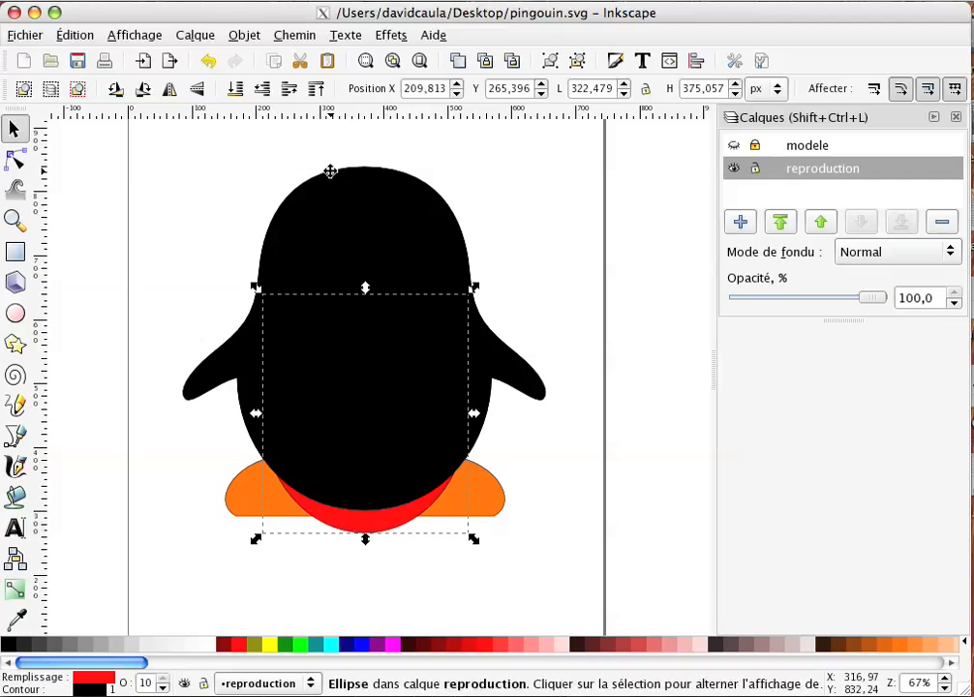
left_click(240, 34)
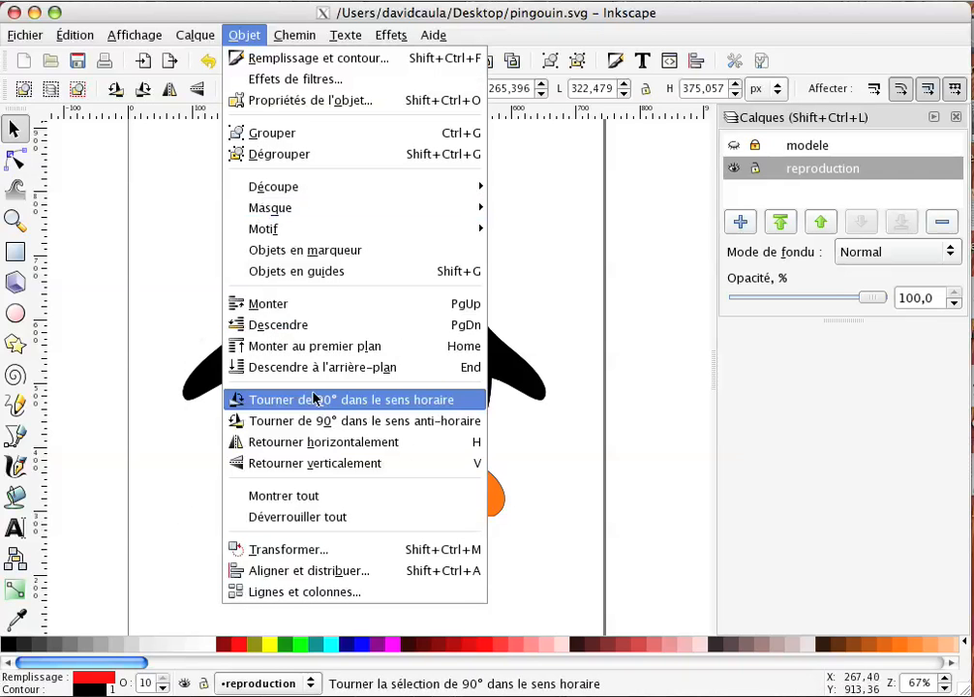
left_click(319, 342)
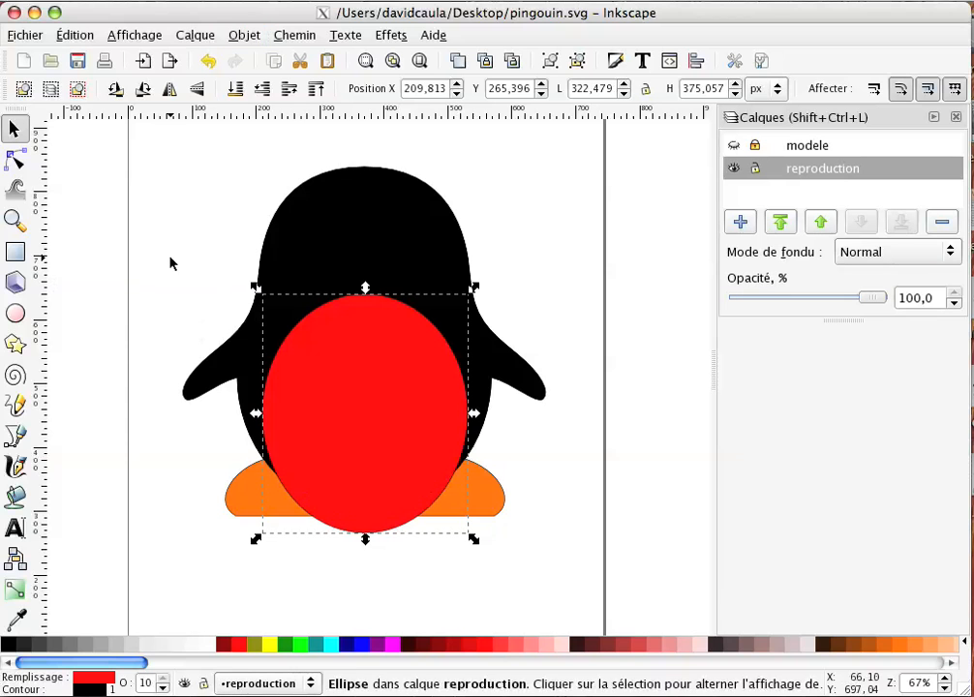
Step: Divide the copied black body with the red belly ellipse using the Division path operation
left_click(358, 241, "shift")
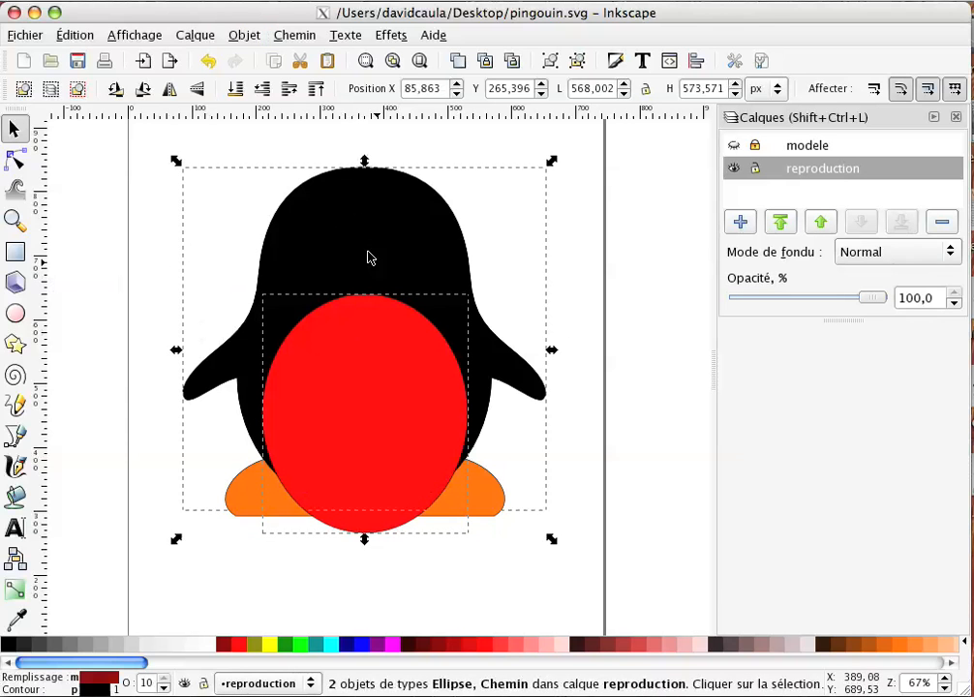
left_click(281, 36)
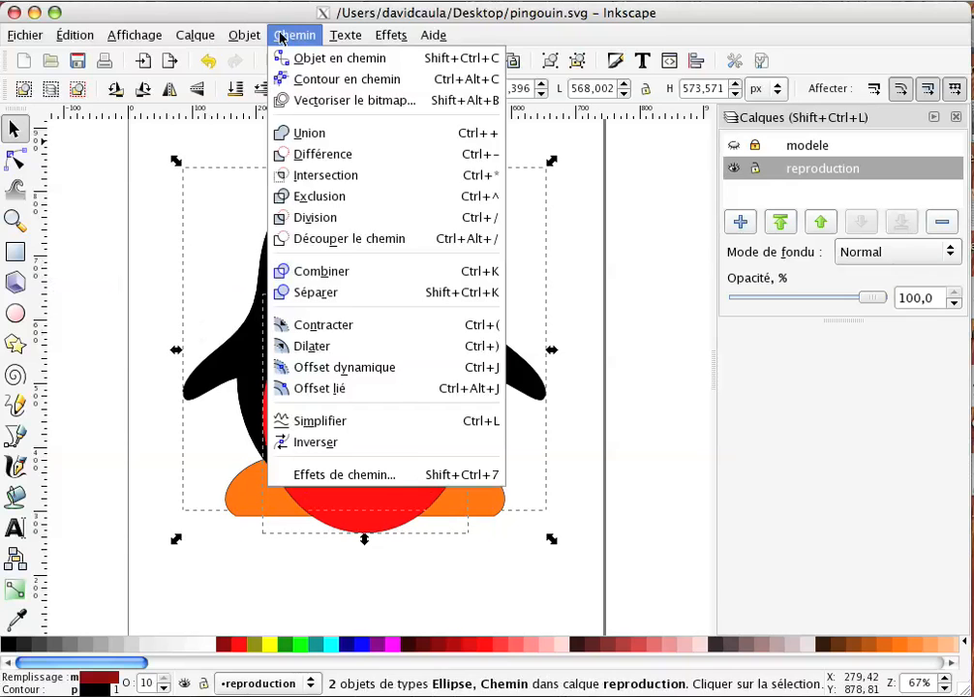
left_click(320, 217)
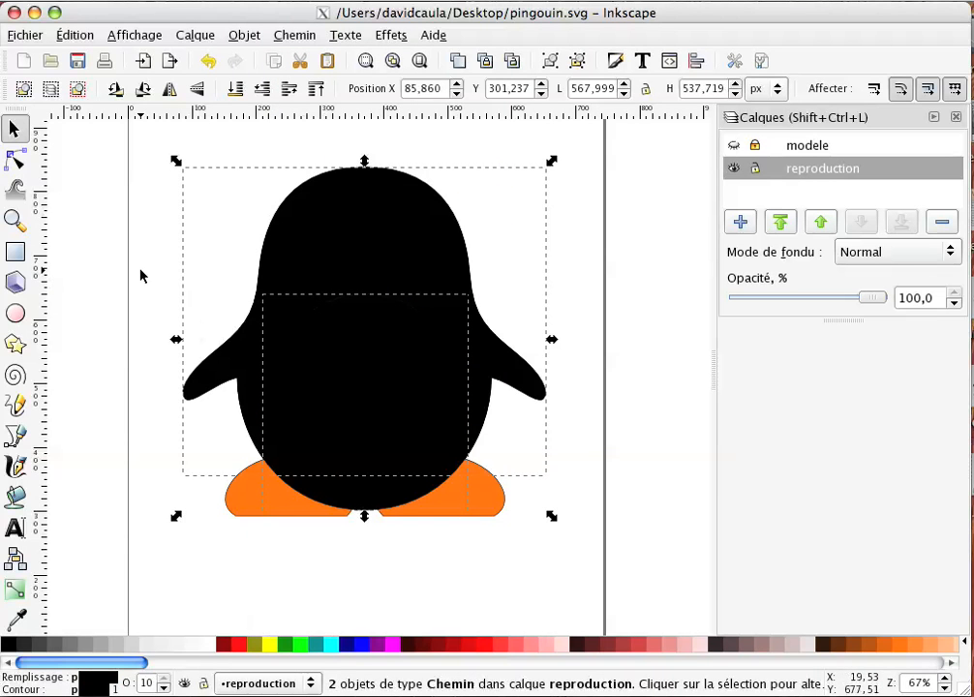
Step: Move the outer piece of the divided copy up and away from the penguin, and undo the trial move of the belly piece
left_click(330, 241)
left_click_drag(330, 241, 566, 166)
left_click(347, 363)
left_click_drag(379, 281, 382, 476)
key("Escape")
left_click_drag(323, 398, 352, 426)
key("ctrl+z")
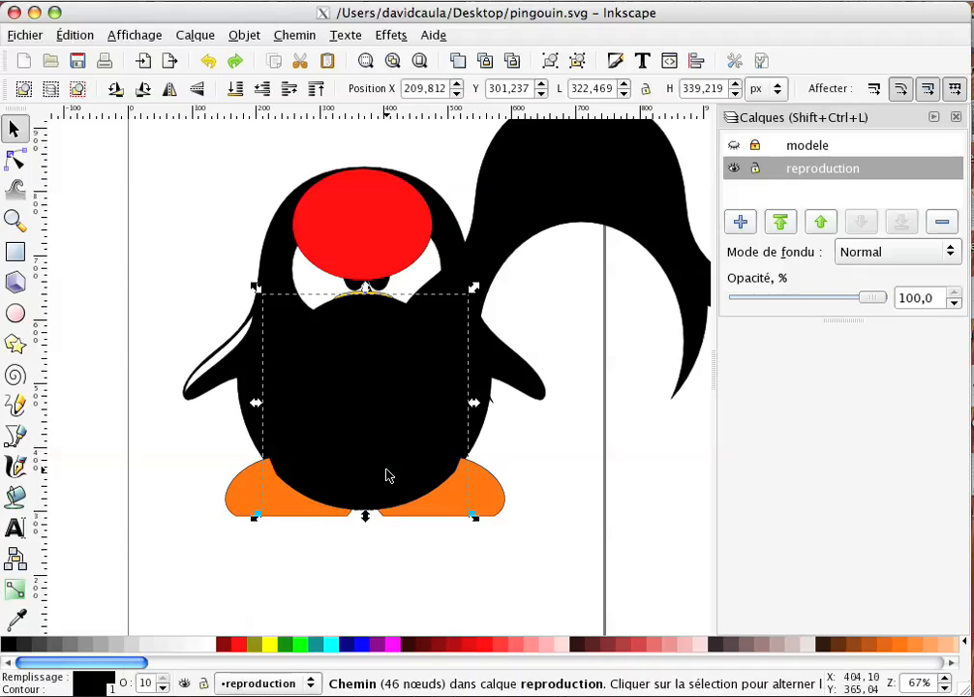
Step: Fill the belly piece with white and delete the leftover outer piece of the divided copy
left_click(205, 647)
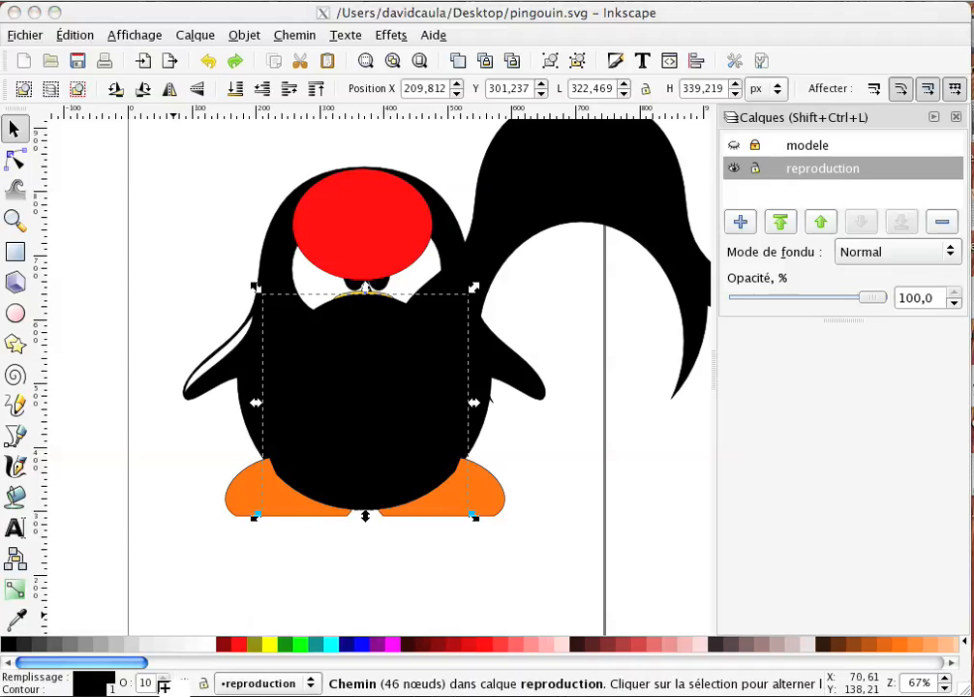
left_click(101, 514)
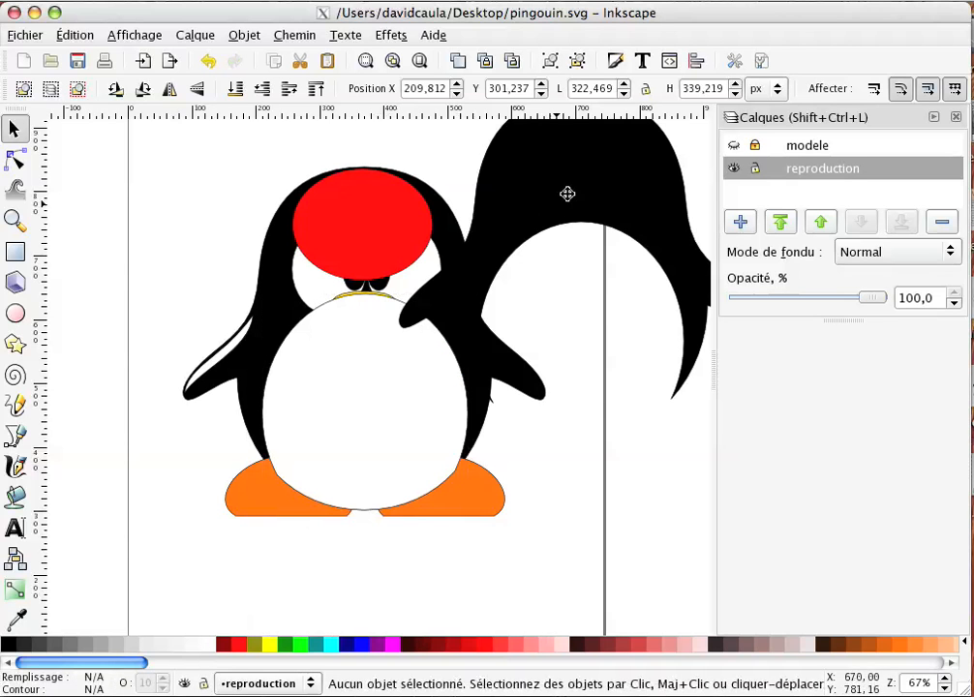
left_click(560, 197)
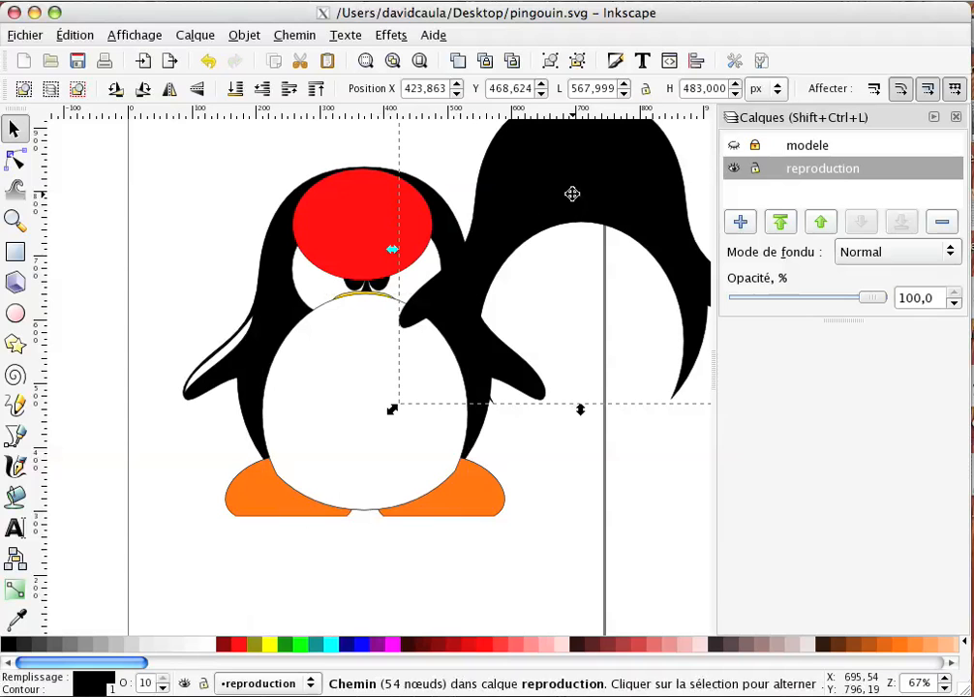
key("Delete")
Step: Lower the white belly behind the beak, eyes and feet while keeping it just above the black body
left_click(355, 364)
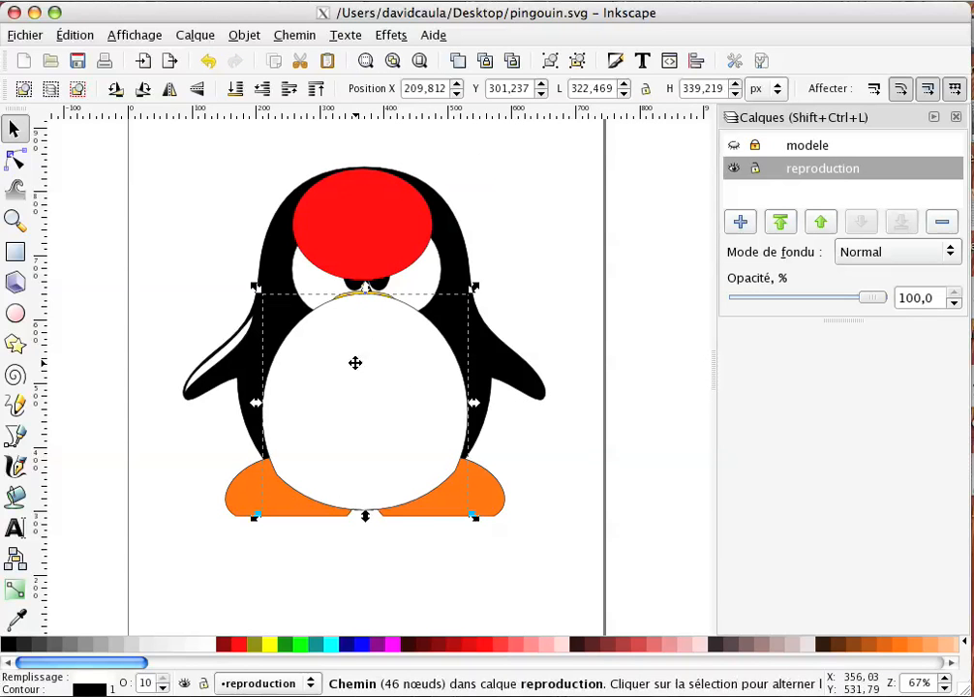
left_click(240, 36)
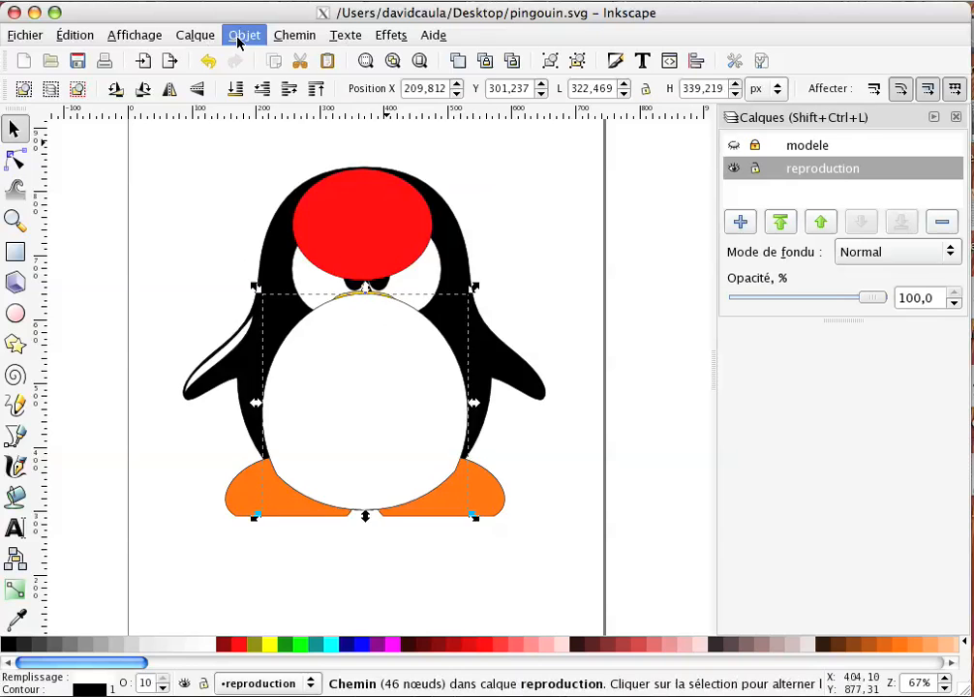
left_click(295, 304)
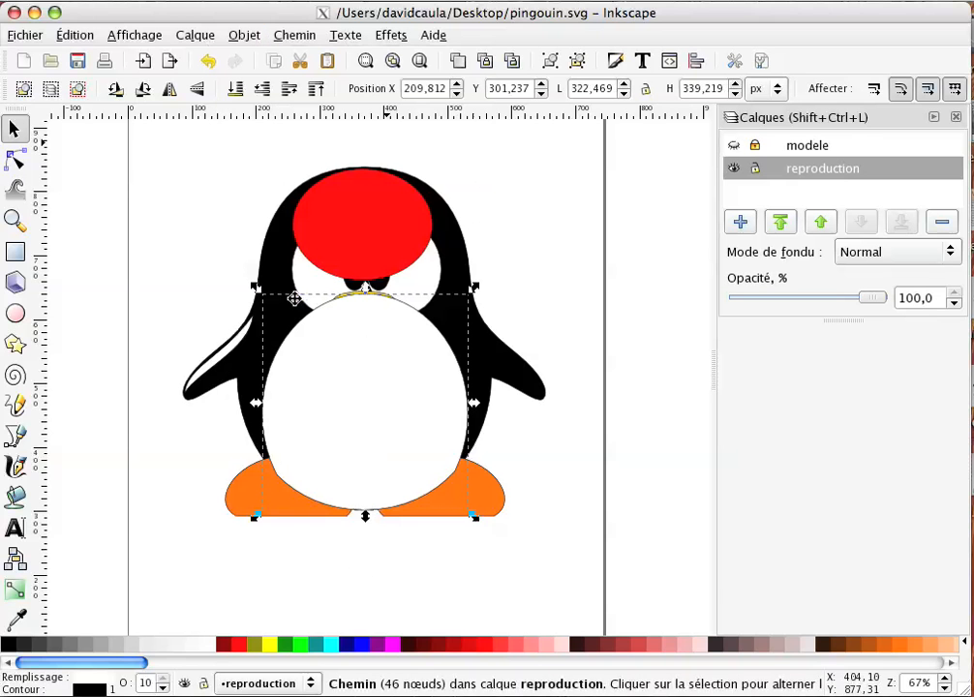
key("Page_Down")
key("Page_Down")
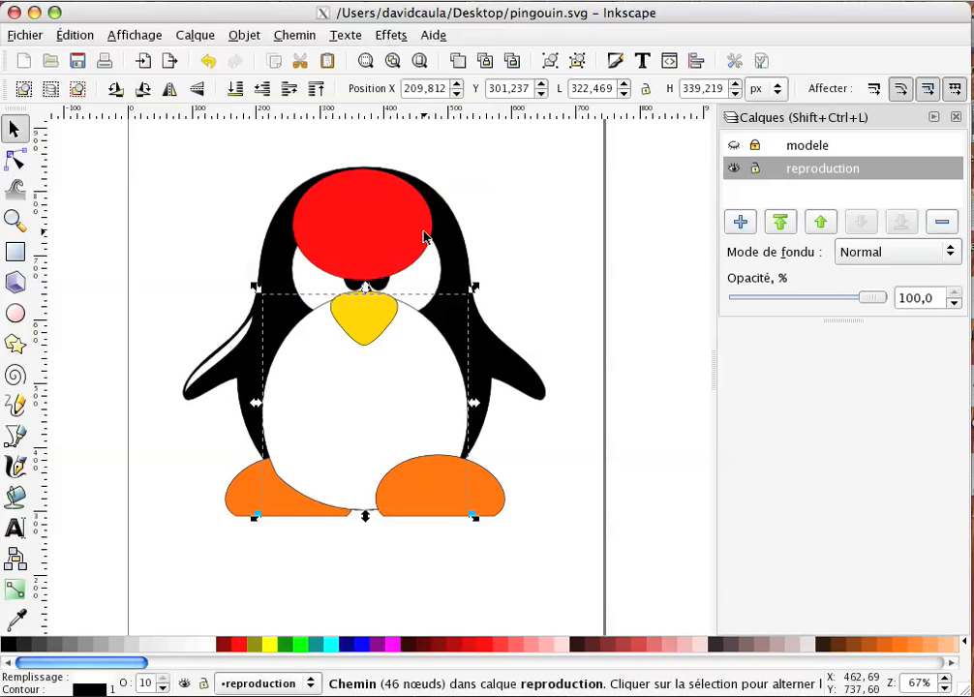
key("Page_Down")
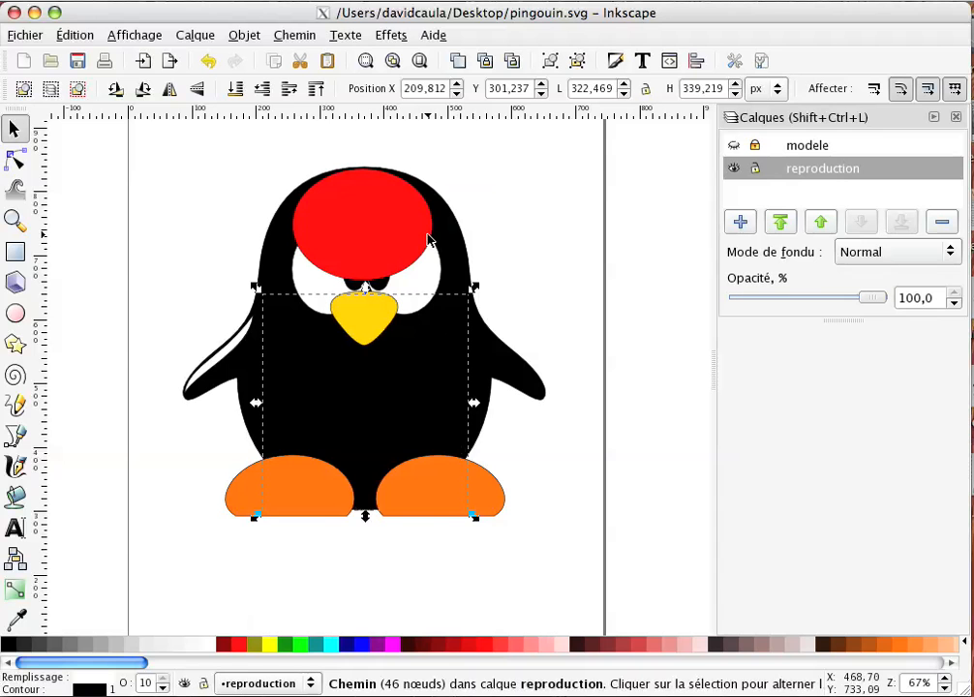
left_click(244, 35)
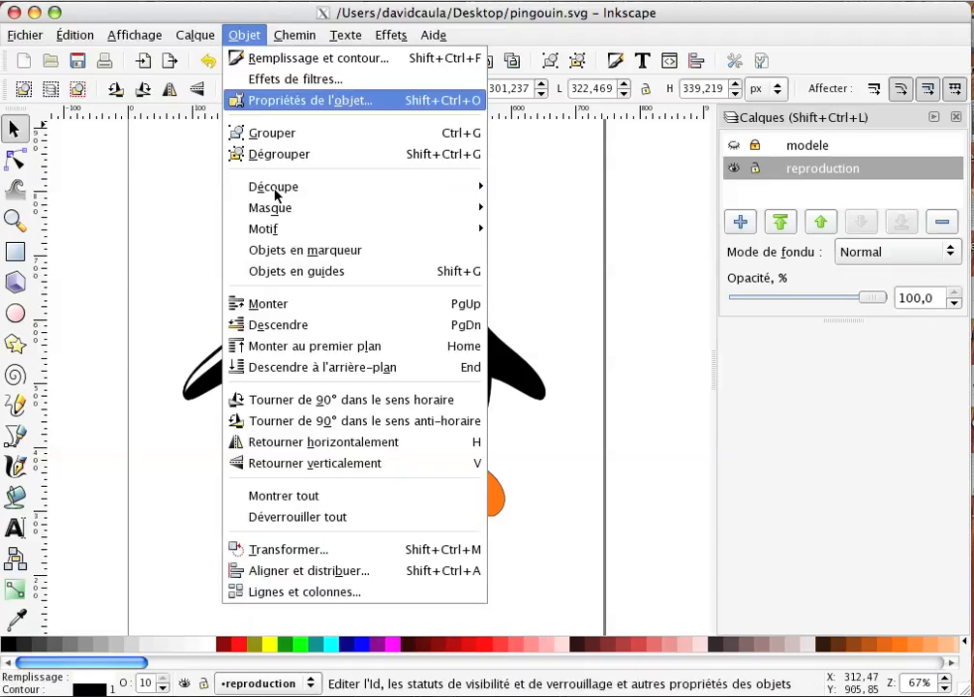
left_click(284, 305)
left_click(513, 300)
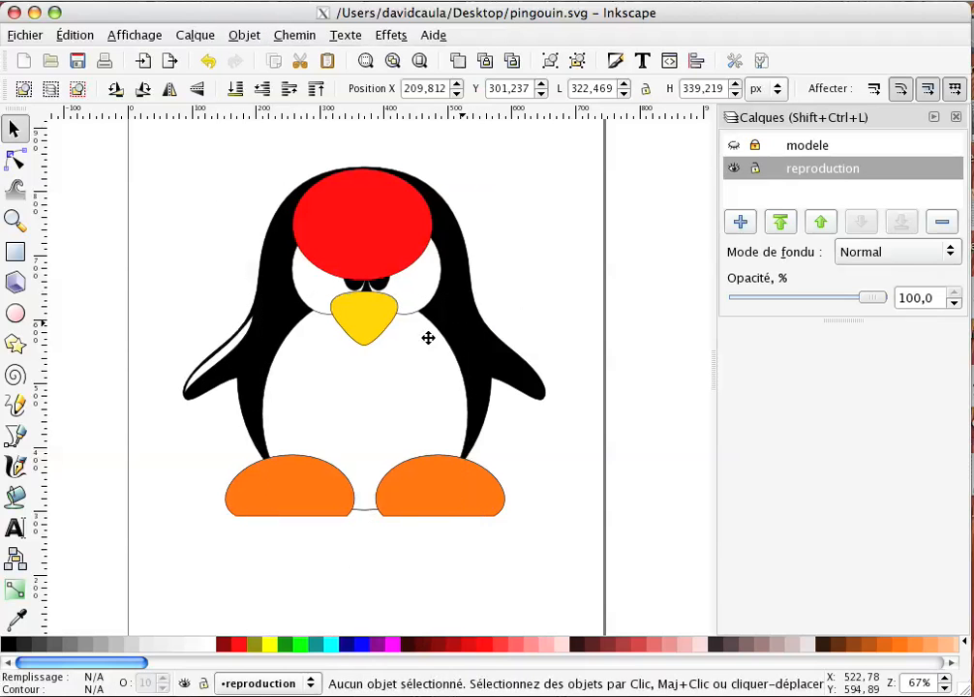
Step: Fill the red forehead ellipse with the white sampled from the belly and lower it behind the eyes
left_click(391, 258)
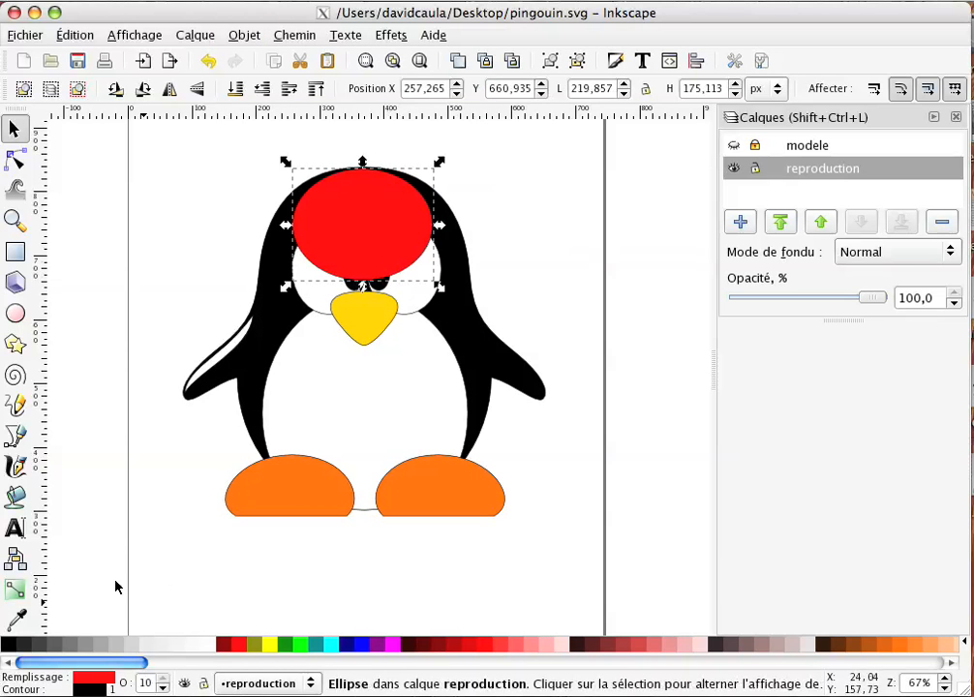
left_click(16, 617)
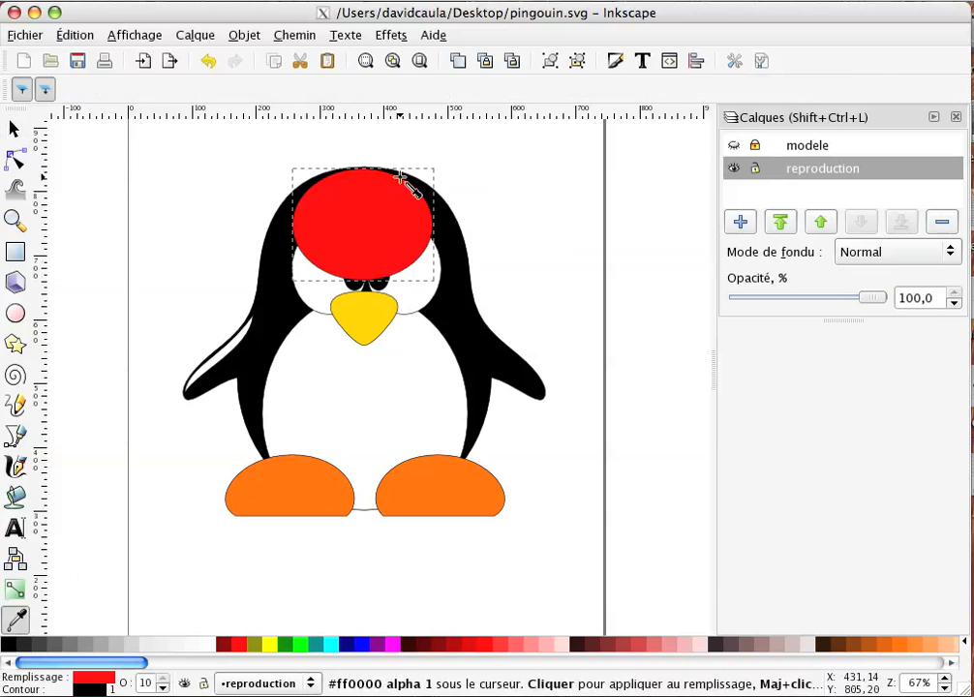
left_click(382, 371)
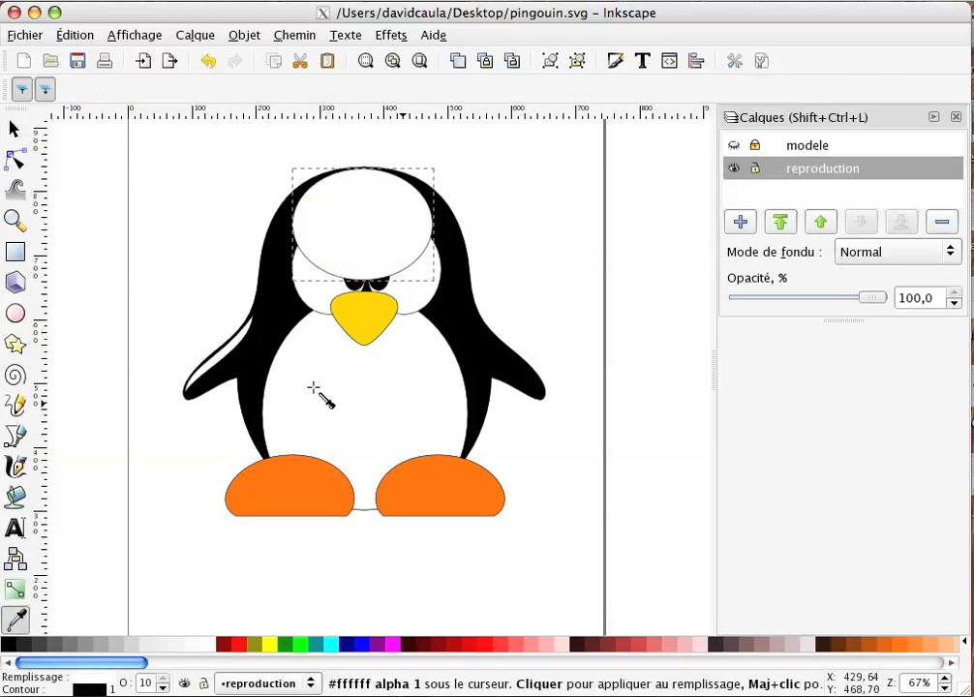
left_click(14, 129)
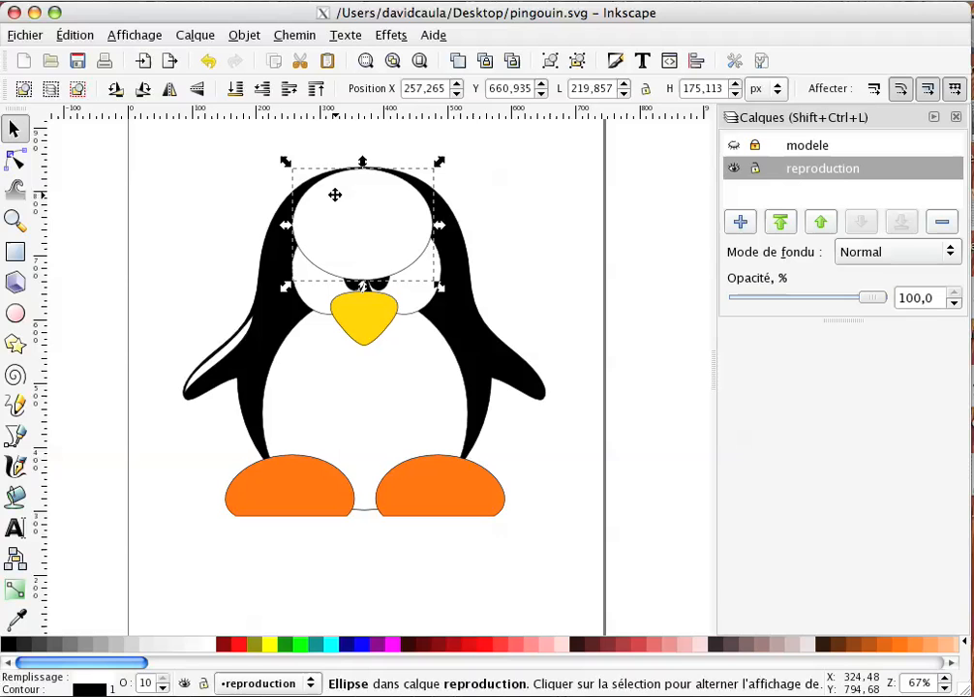
key("Page_Down")
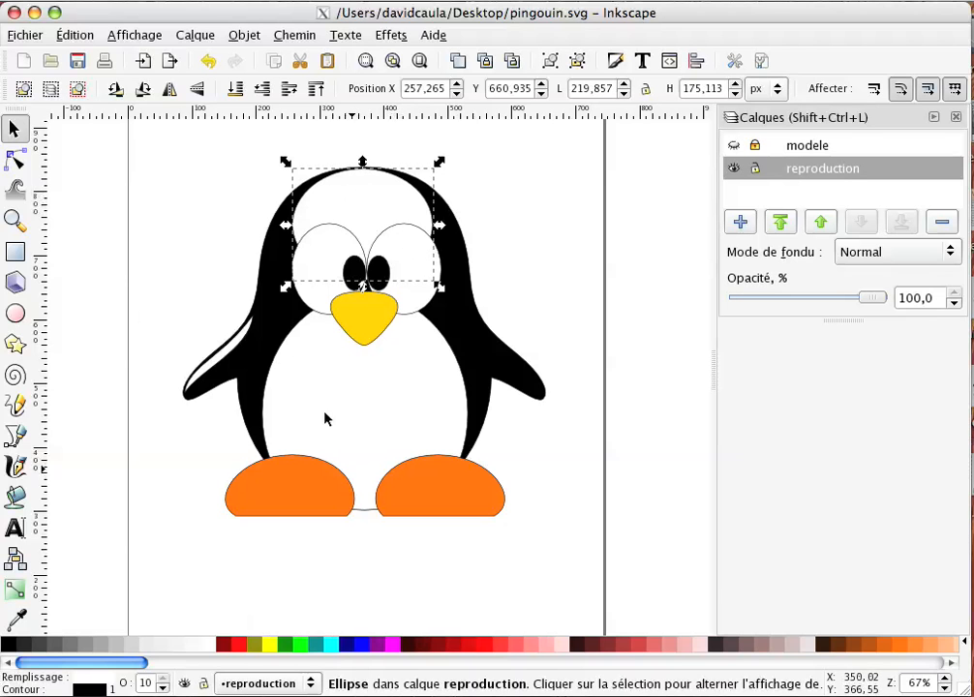
Step: Apply a vertical linear gradient to the forehead ellipse, from white at its top to transparent at its bottom edge
left_click(16, 590)
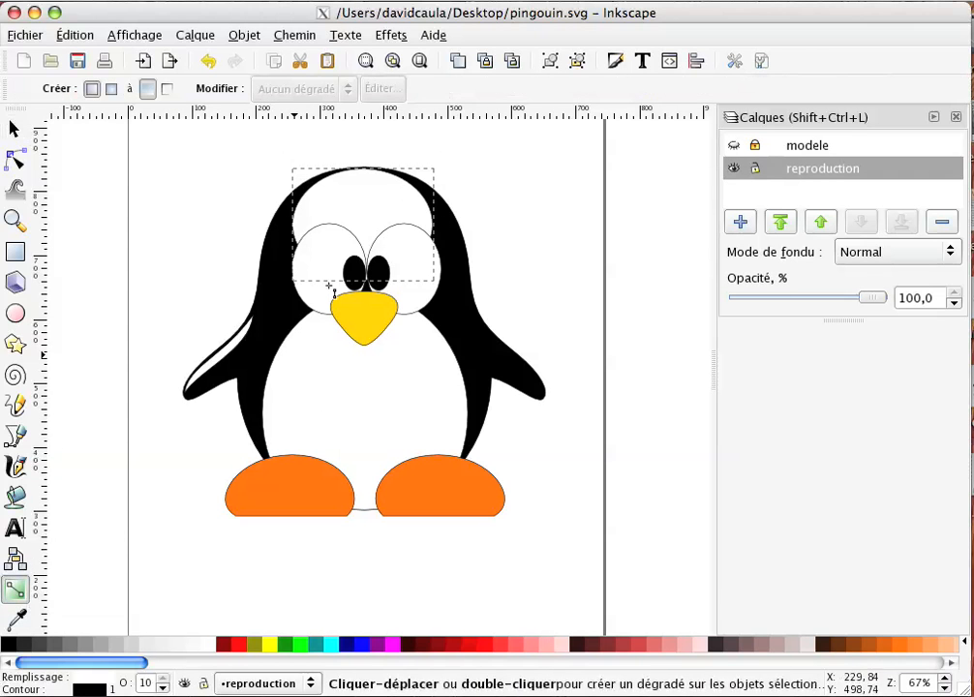
left_click_drag(365, 178, 366, 282)
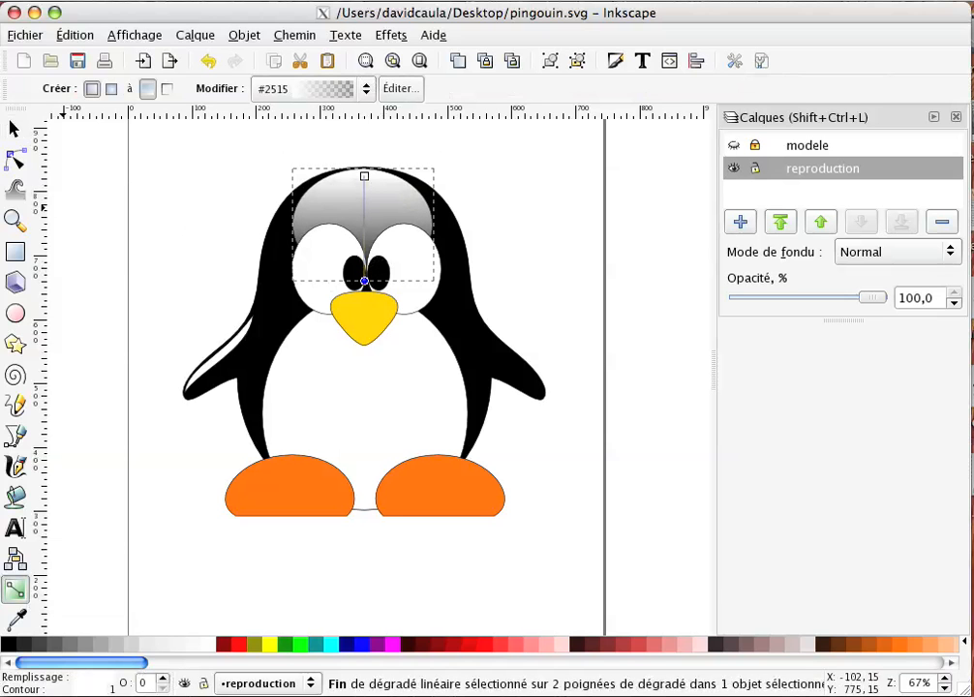
left_click(14, 129)
left_click(112, 215)
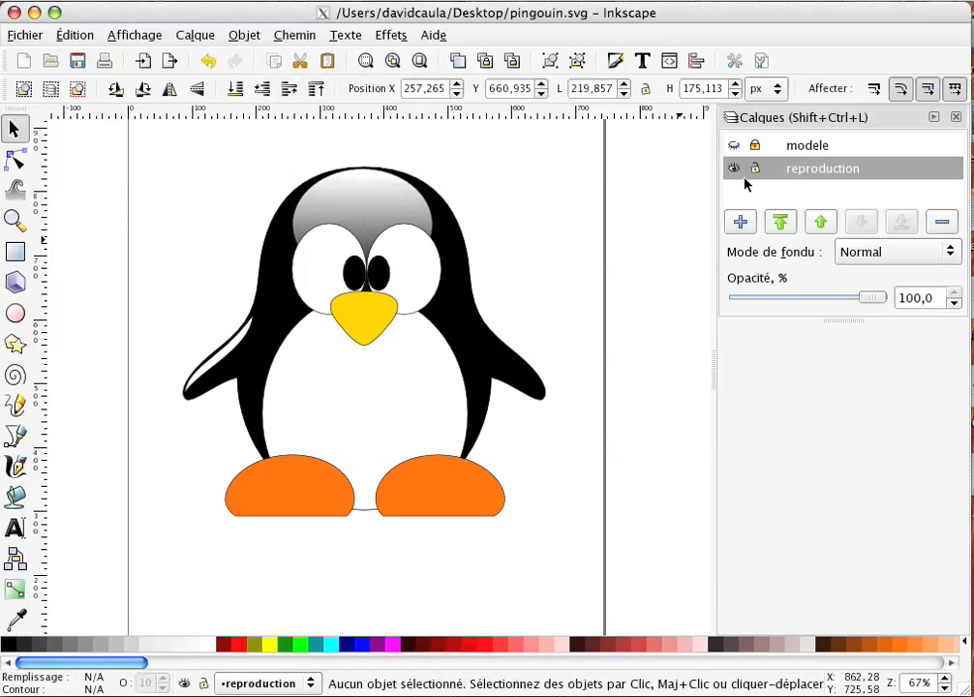
Step: Show and hide the modele layer to compare the forehead gradient and belly with the model
left_click(736, 146)
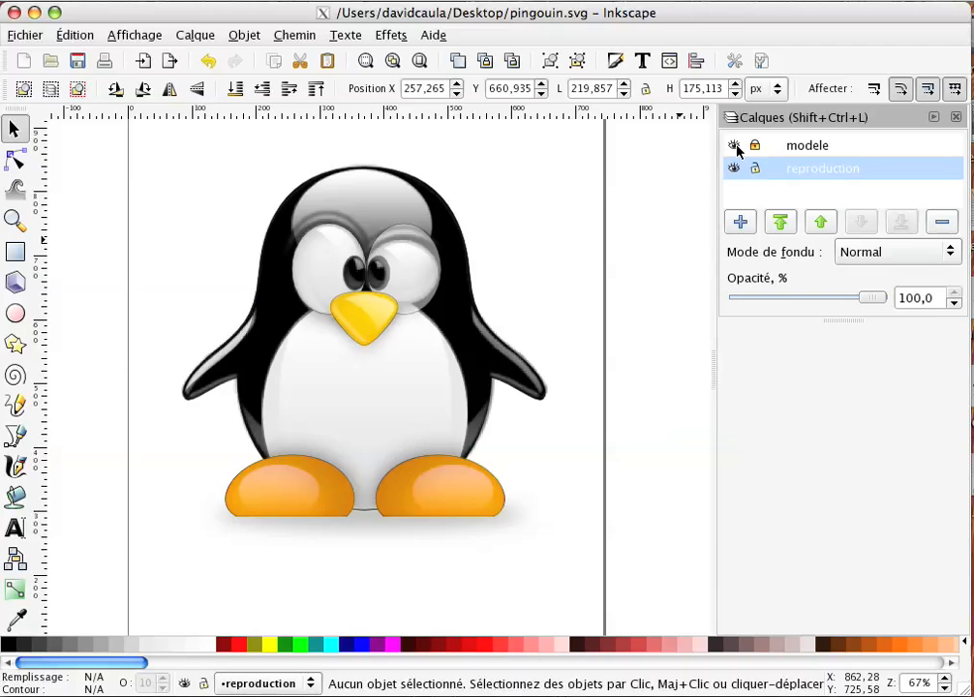
left_click(736, 146)
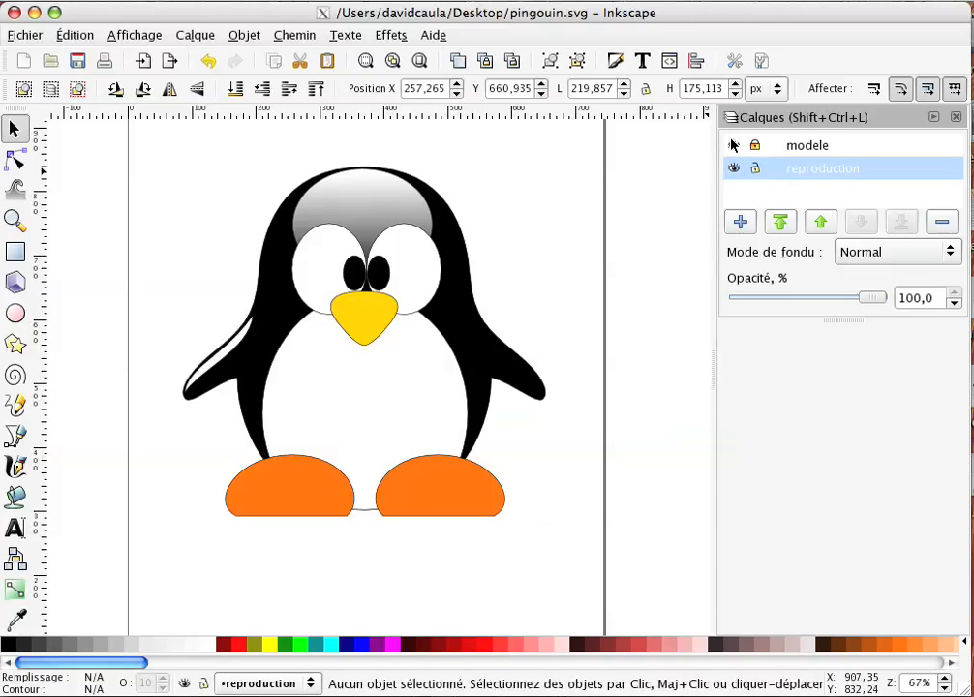
left_click(734, 145)
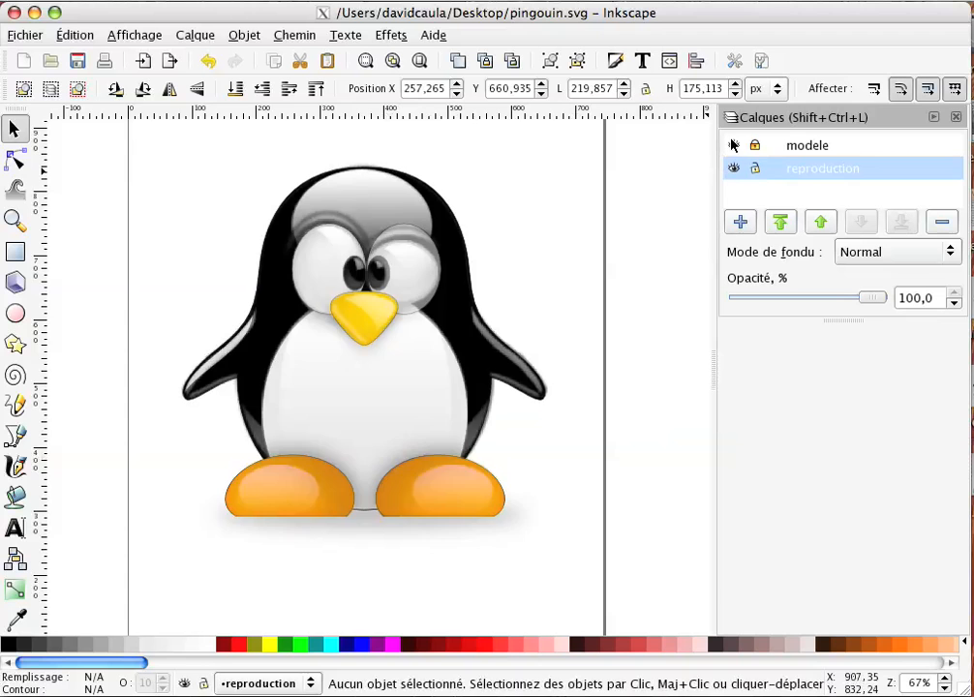
Step: Hide the modele layer and draw a vertical linear gradient on the belly from the beak down to between the feet
left_click(734, 145)
left_click(391, 382)
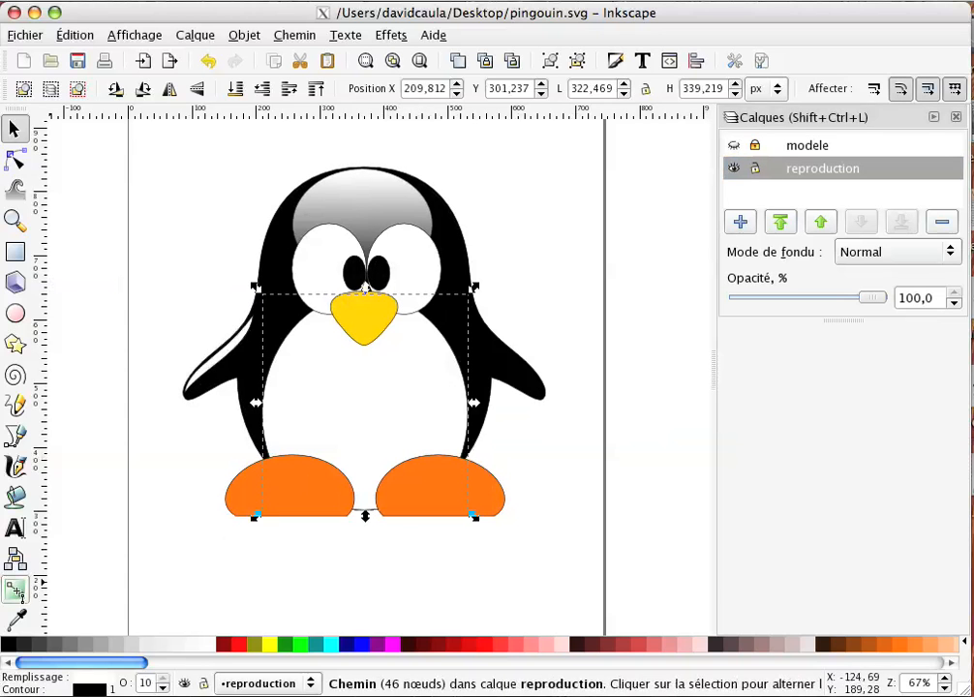
left_click(16, 590)
left_click_drag(369, 321, 369, 490)
left_click_drag(357, 431, 344, 102)
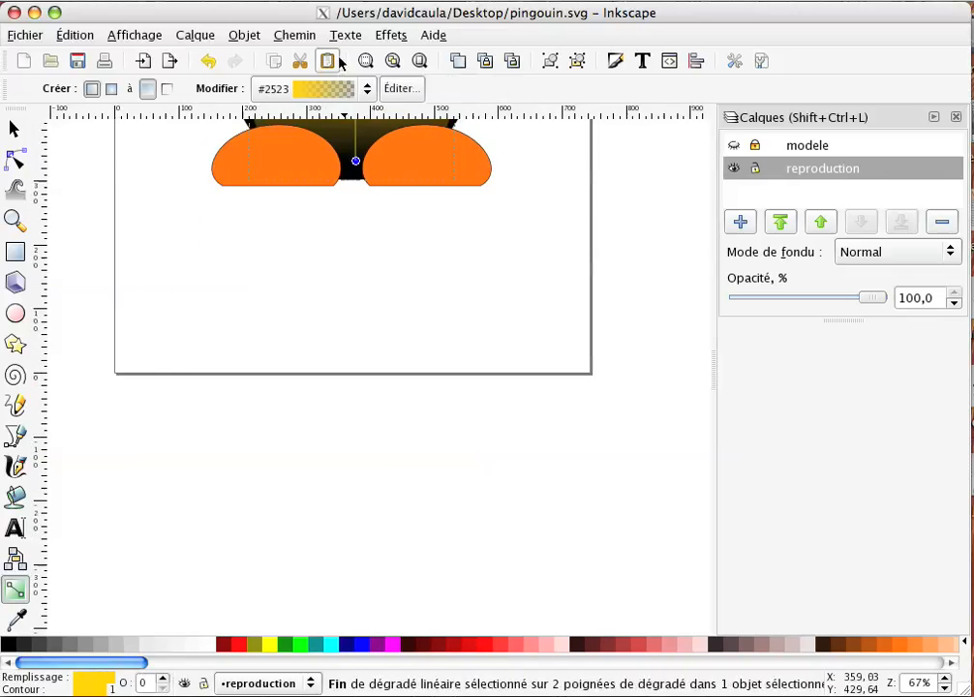
scroll(360, 388, "up", 8)
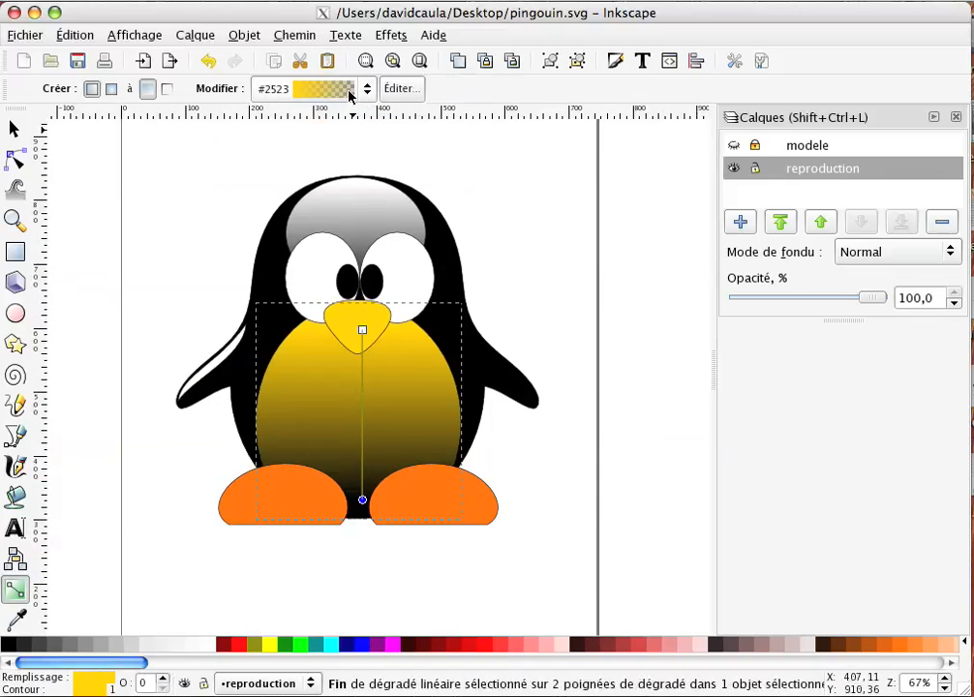
Step: Assign the forehead's white-to-transparent gradient, #2515, to the belly and open the fill and stroke settings
left_click(355, 90)
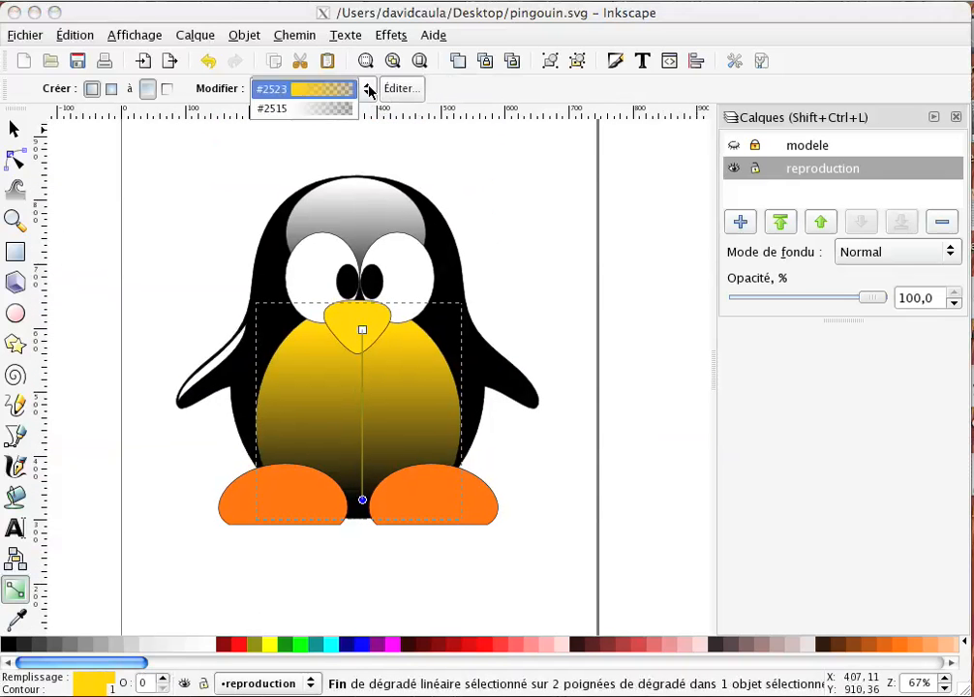
left_click(306, 109)
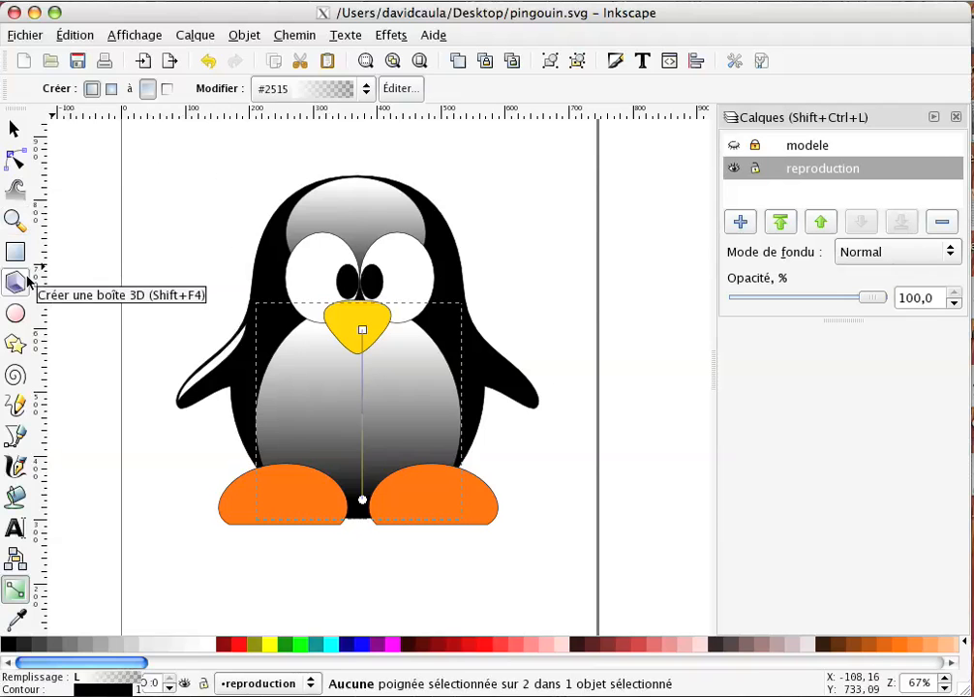
key("ctrl+z")
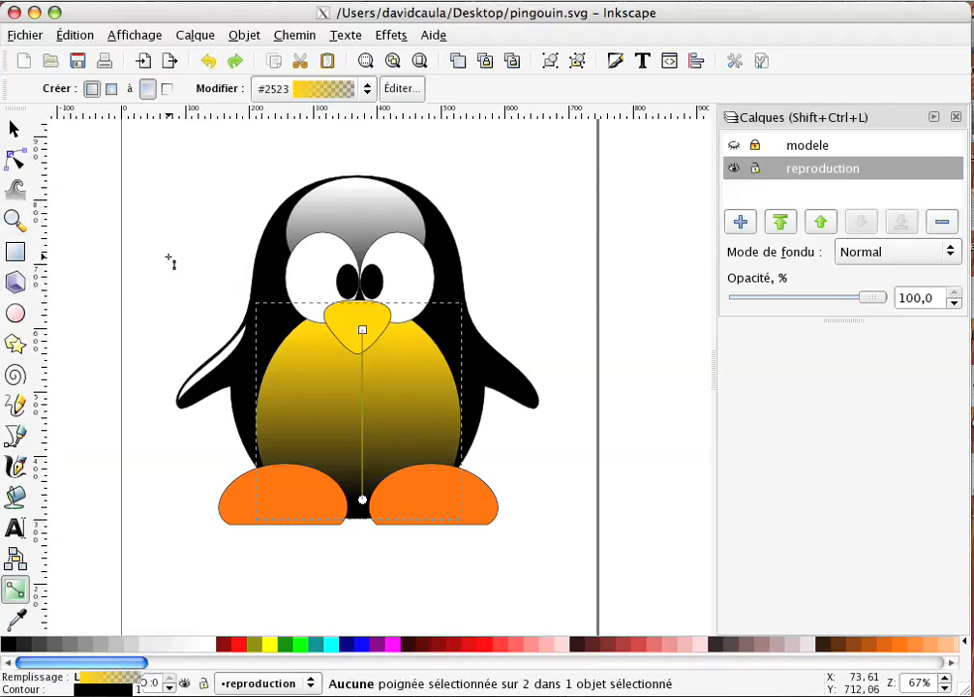
left_click(367, 91)
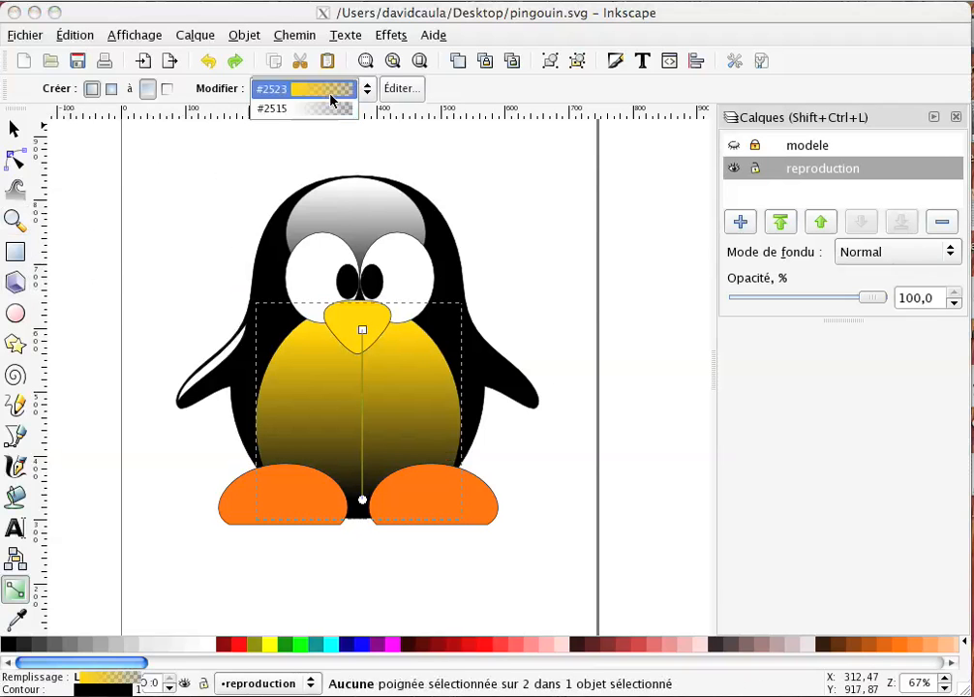
left_click(332, 110)
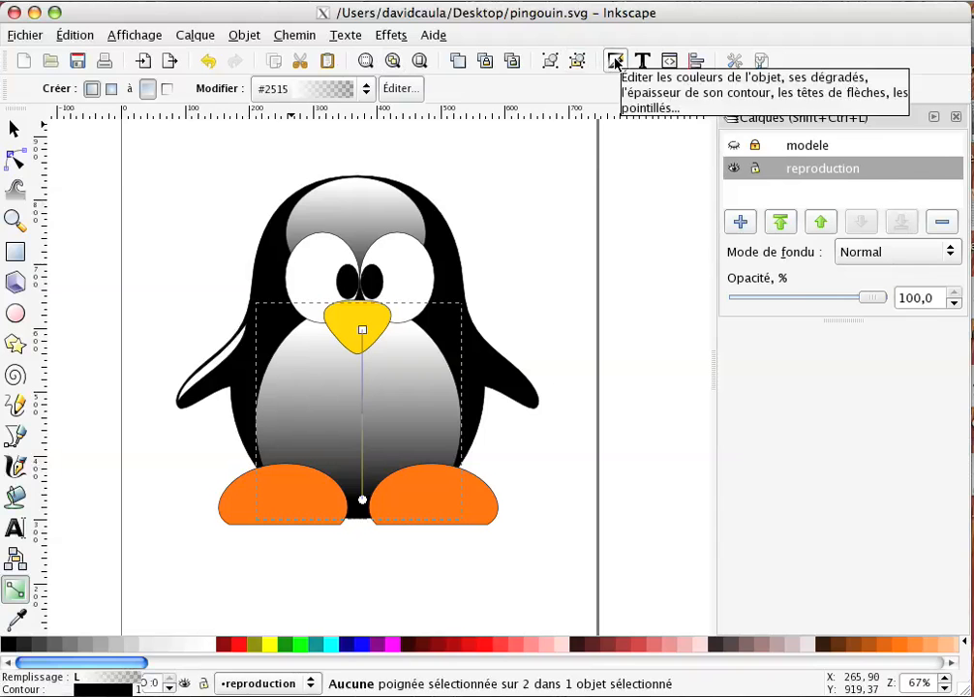
left_click(615, 62)
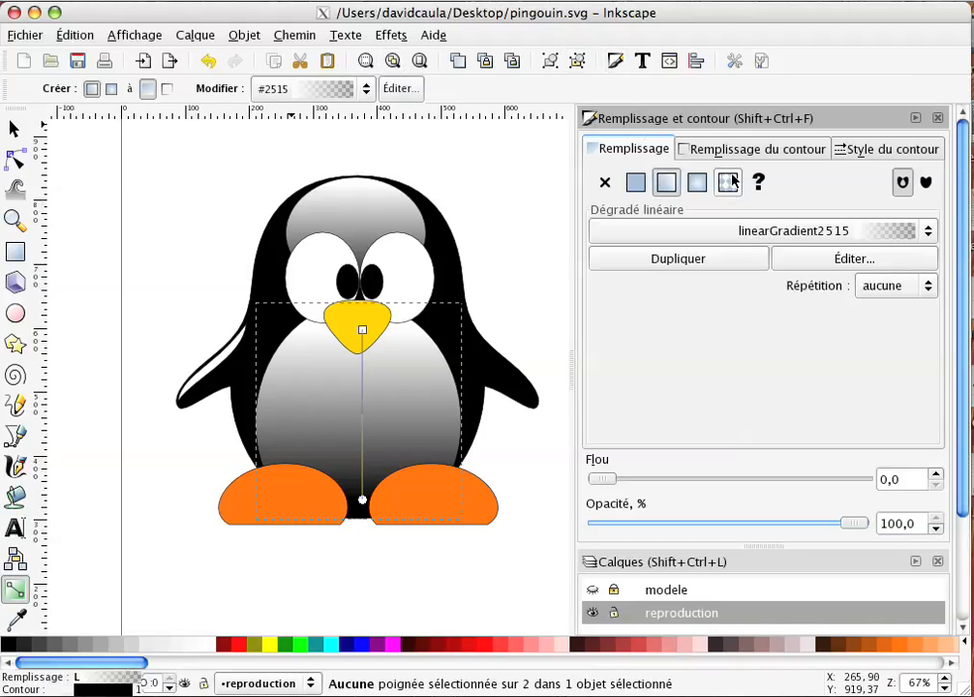
Step: Try making the end stop of the gradient shared by belly and forehead fully opaque white, with alpha 255
left_click(809, 257)
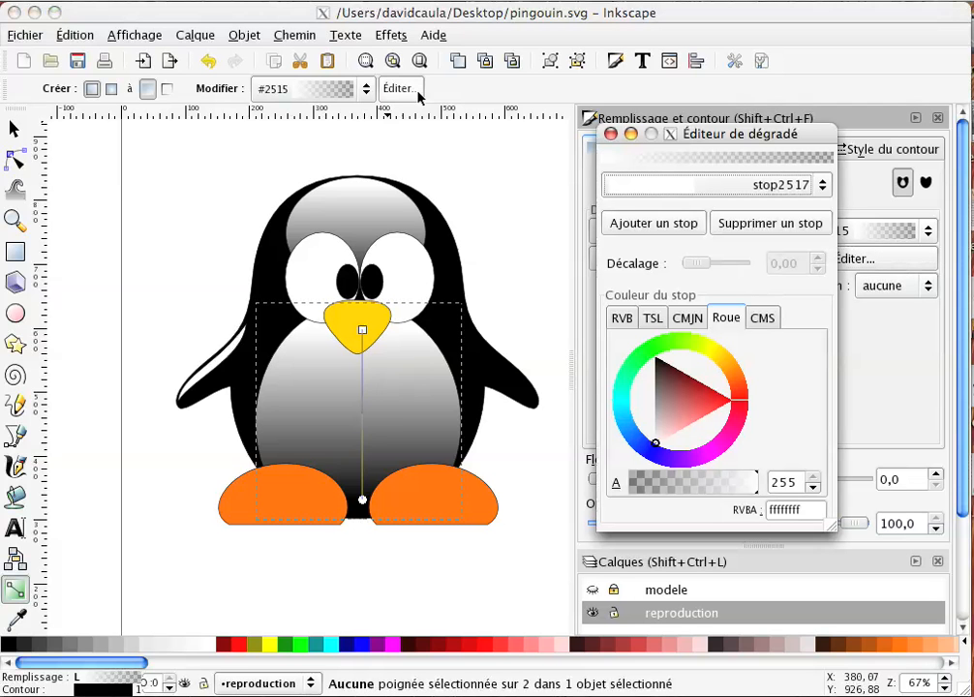
left_click(823, 186)
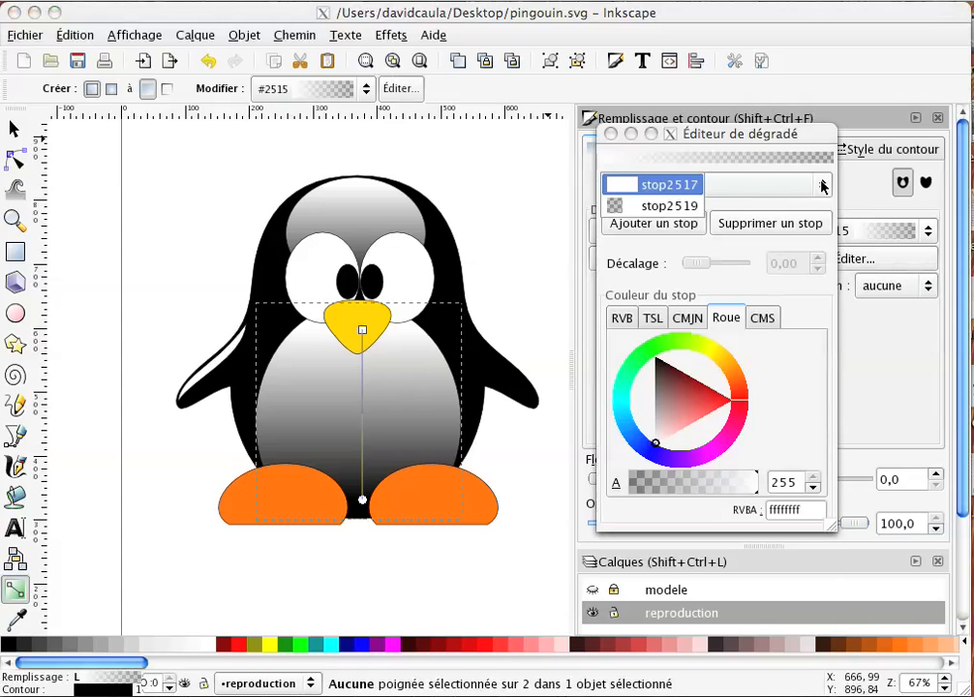
left_click(684, 206)
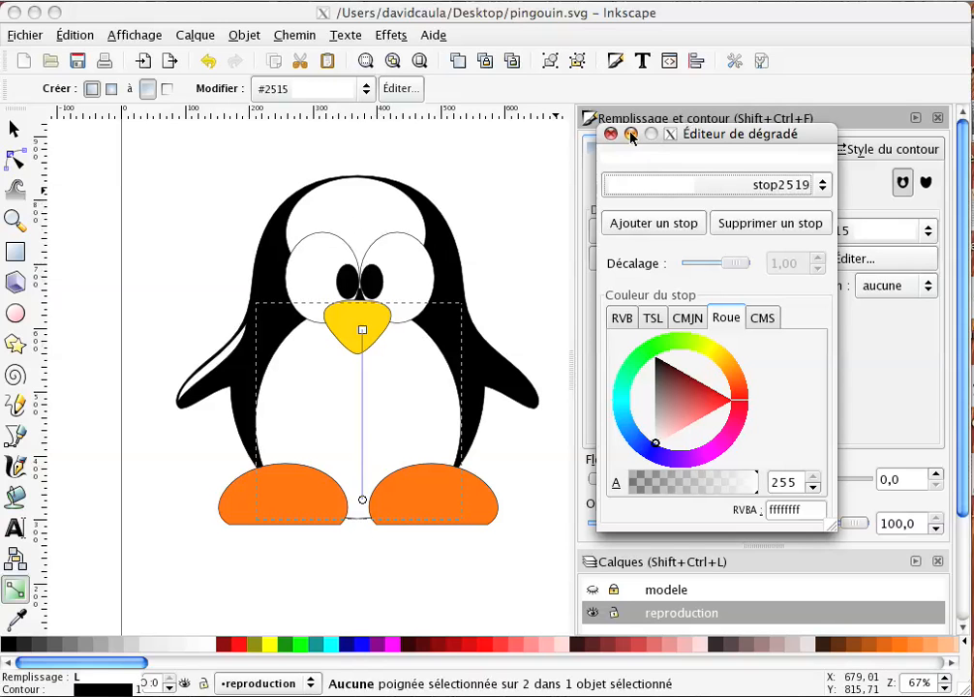
key("ctrl+z")
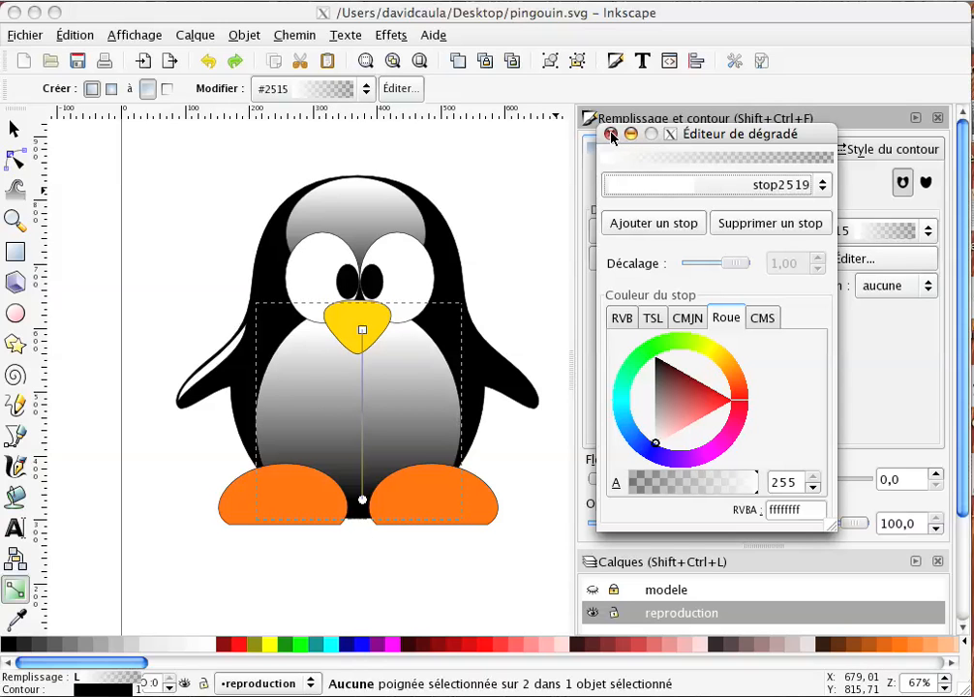
left_click(611, 135)
left_click(404, 91)
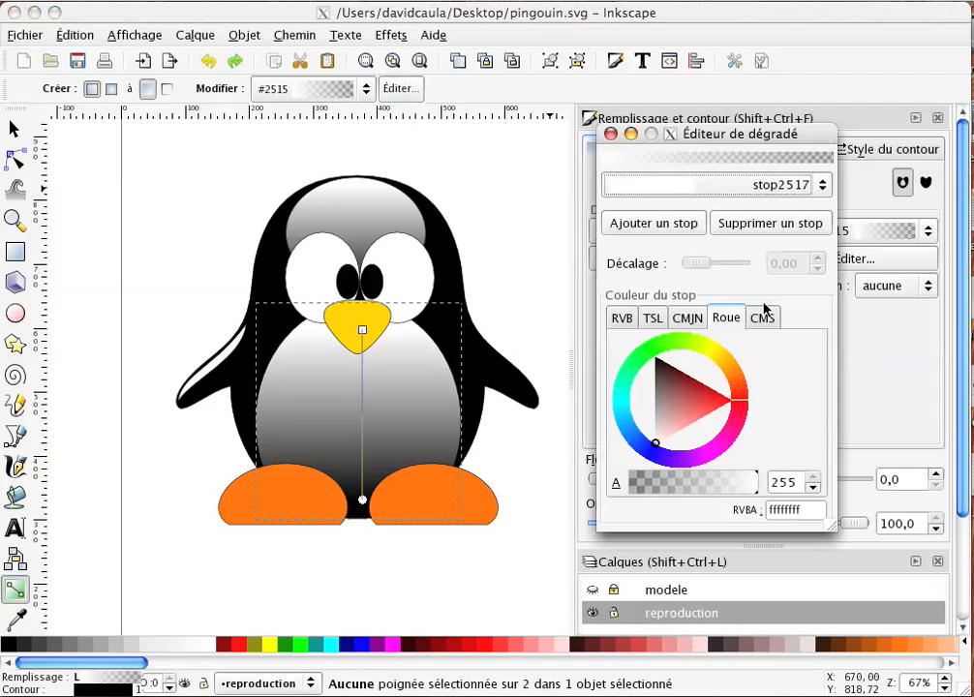
left_click(612, 135)
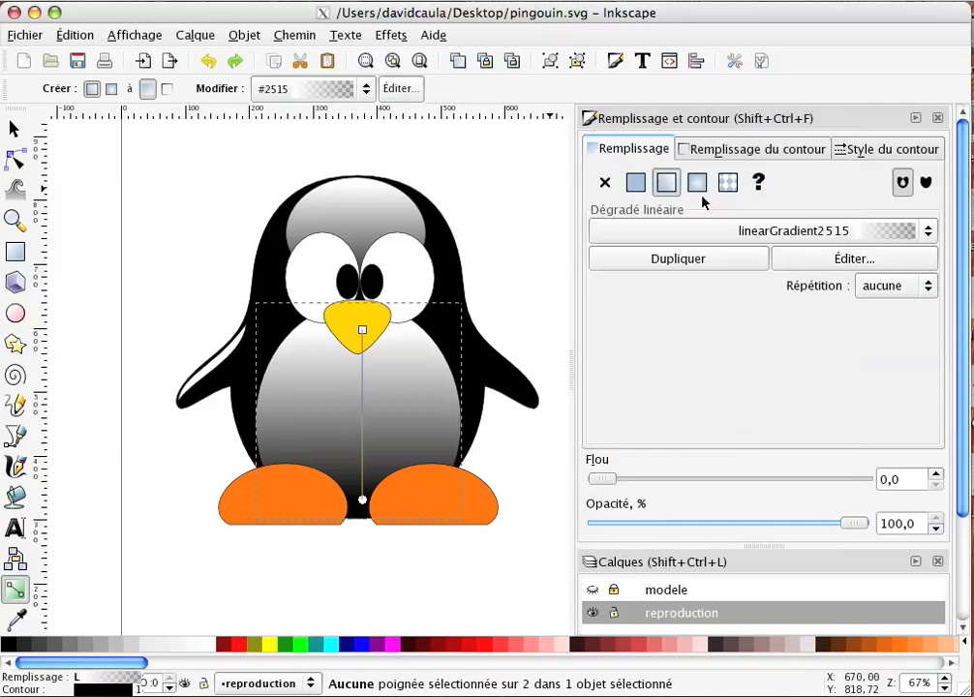
Step: Duplicate the belly's linear gradient, inspect the original's transparent end stop, and assign the duplicate to the belly
left_click(678, 260)
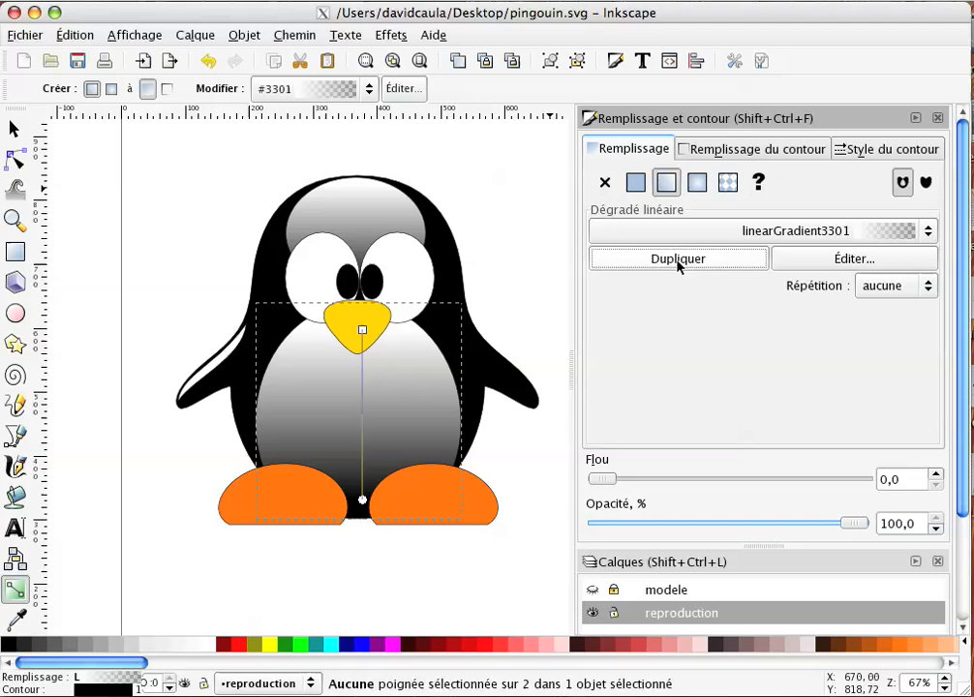
left_click(736, 230)
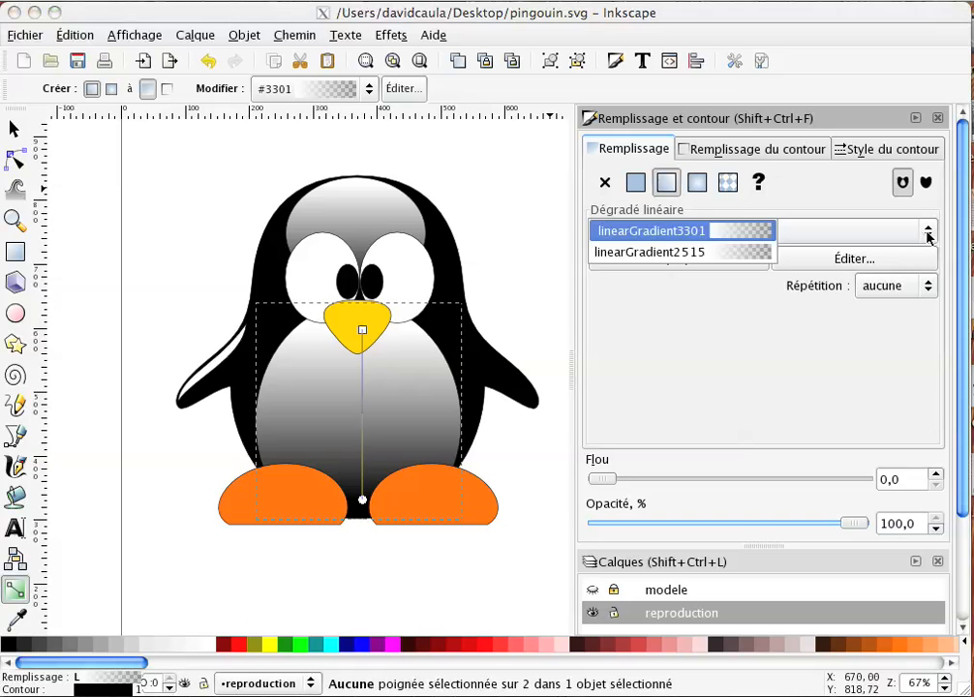
left_click(760, 254)
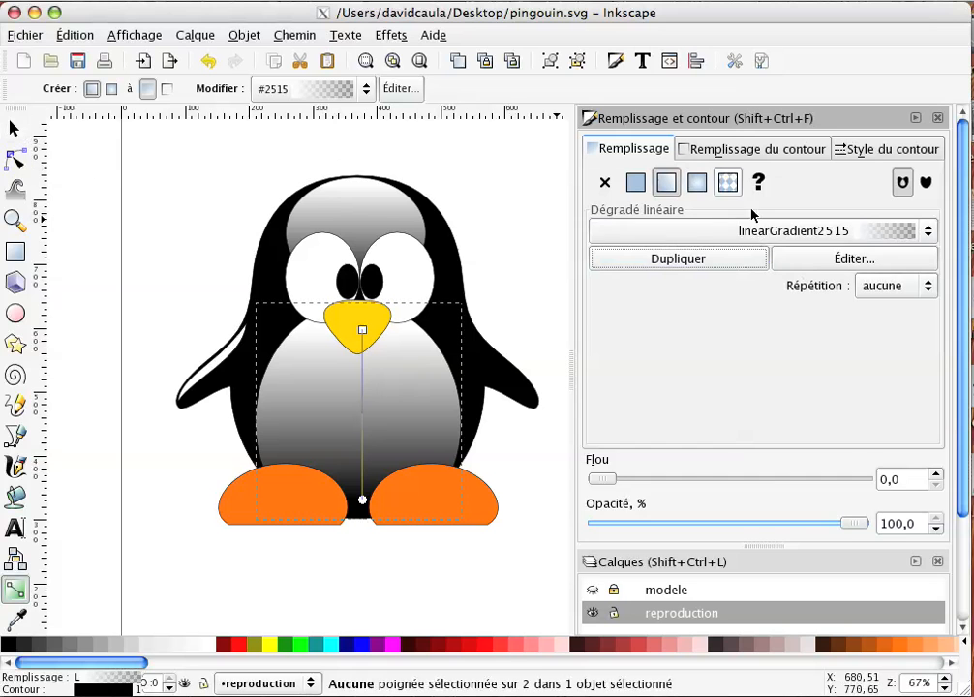
left_click(818, 259)
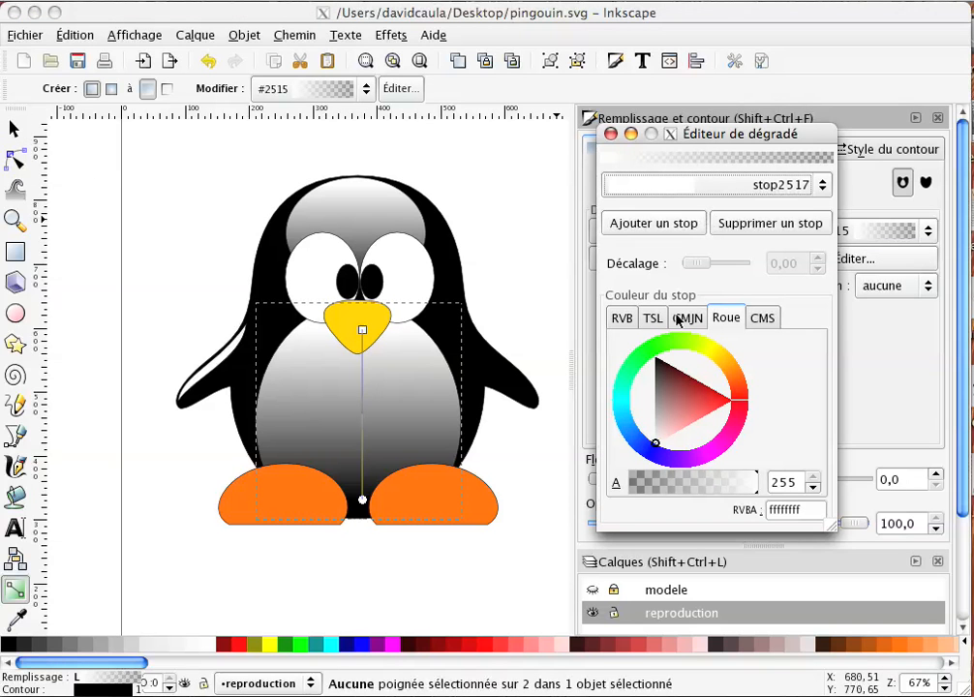
left_click(724, 192)
left_click(700, 207)
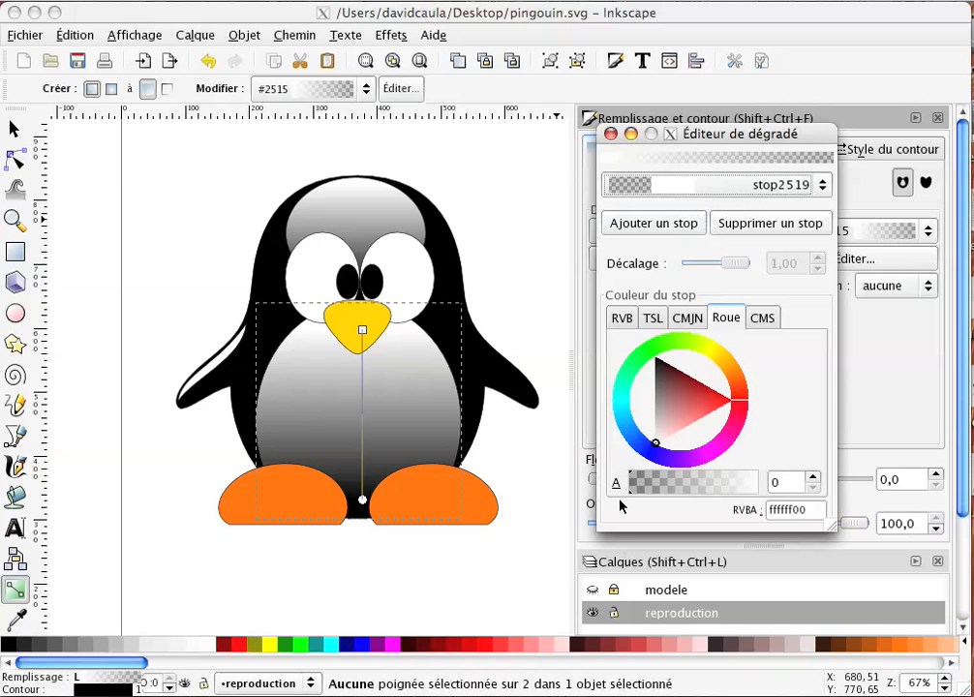
mouse_move(631, 494)
left_mouse_down()
mouse_move(695, 495)
mouse_move(629, 495)
left_mouse_up()
left_click(612, 136)
left_click(917, 240)
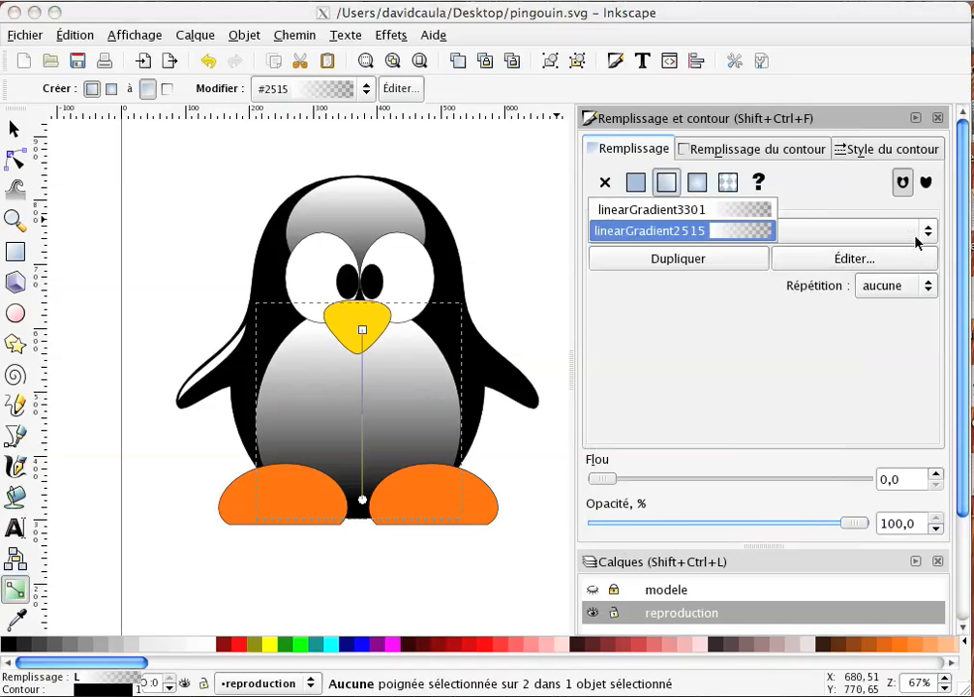
left_click(755, 210)
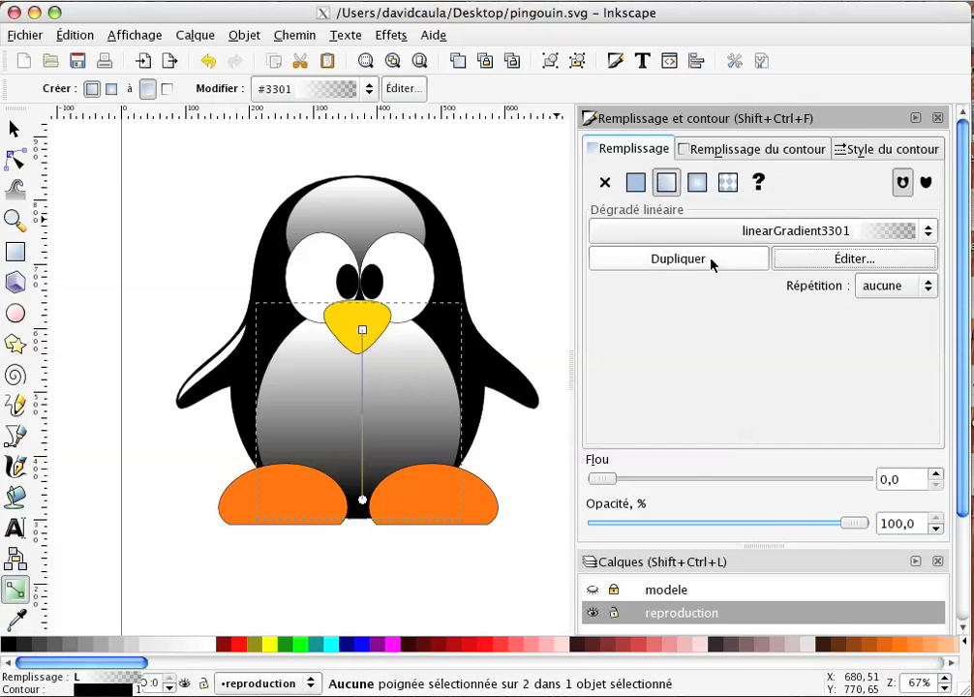
Step: Set the end stop of the belly's duplicated gradient to opaque grey 939393ff with alpha 255
left_click(796, 262)
left_click(711, 194)
left_click(668, 204)
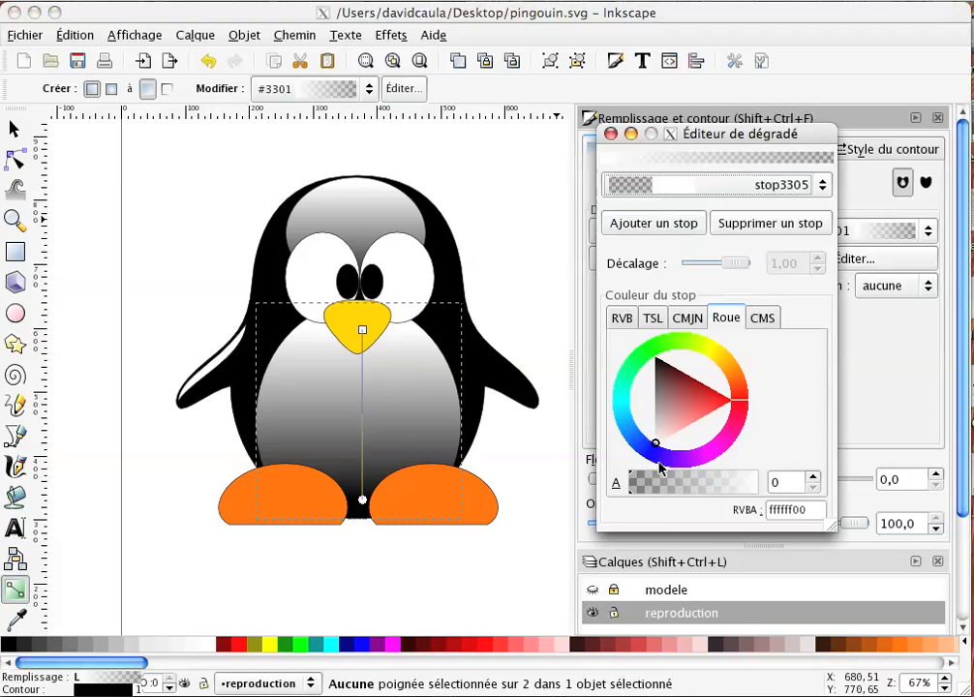
left_click_drag(630, 492, 831, 494)
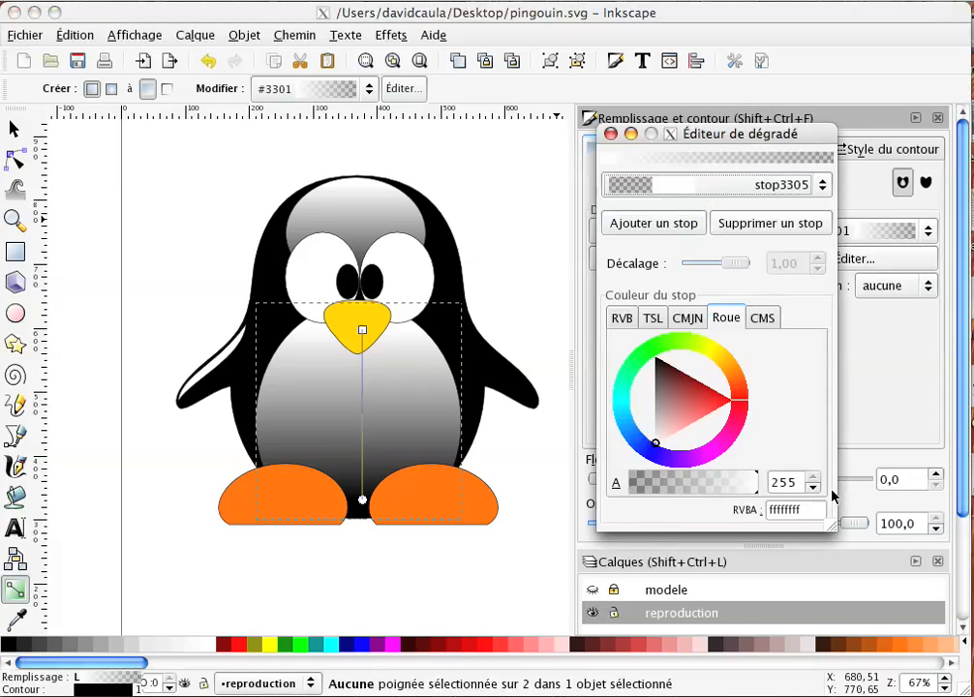
left_click_drag(660, 431, 656, 405)
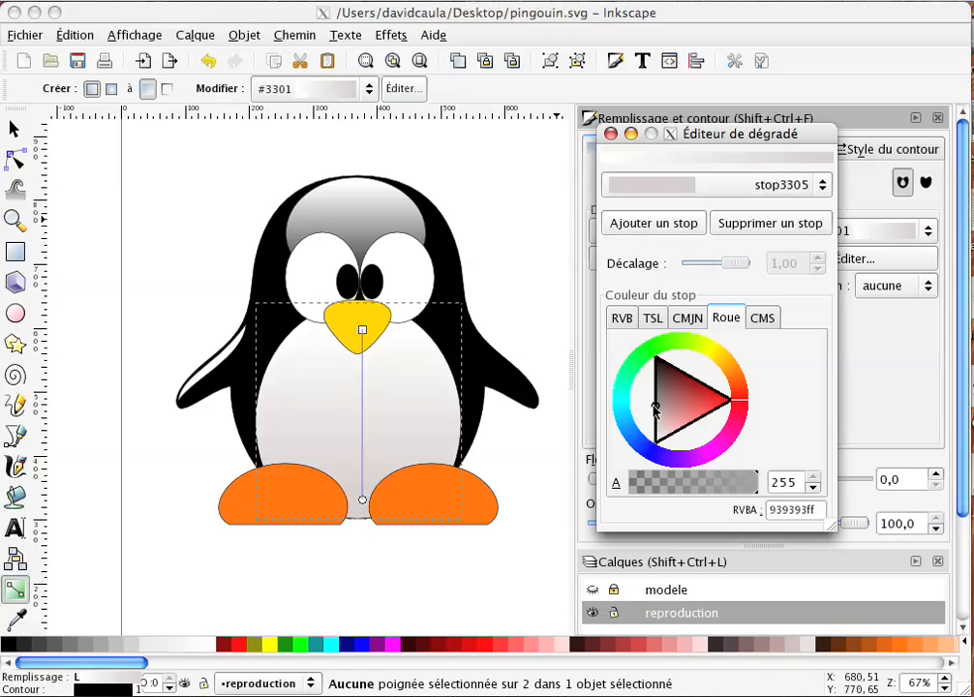
Step: Move the start of the belly's gradient straight down to just below the beak and close the gradient editor
left_click(368, 341)
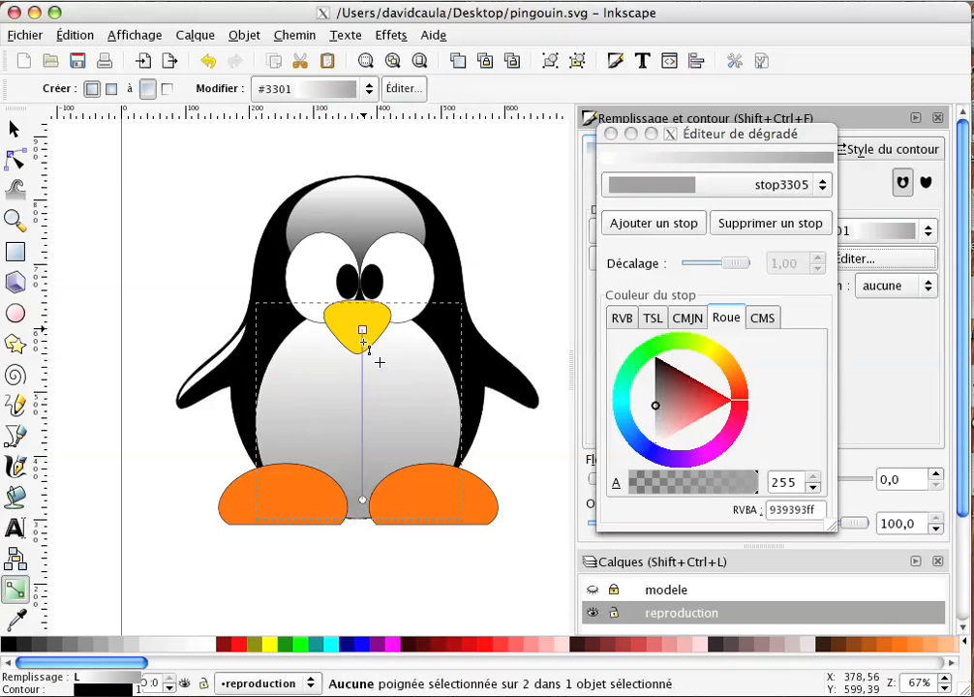
left_click_drag(362, 331, 372, 386)
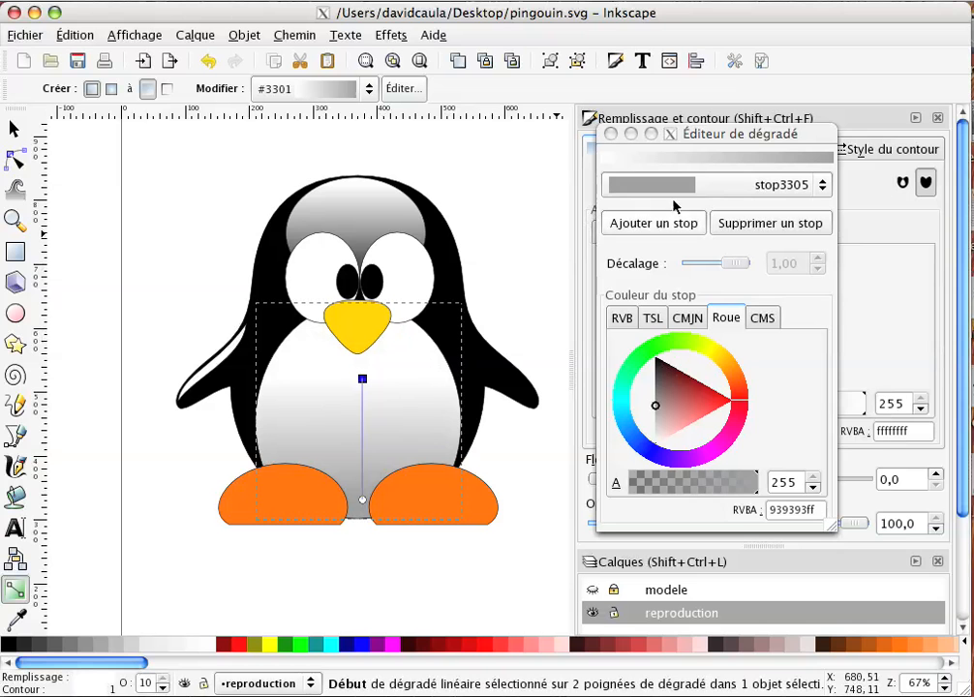
left_click(611, 136)
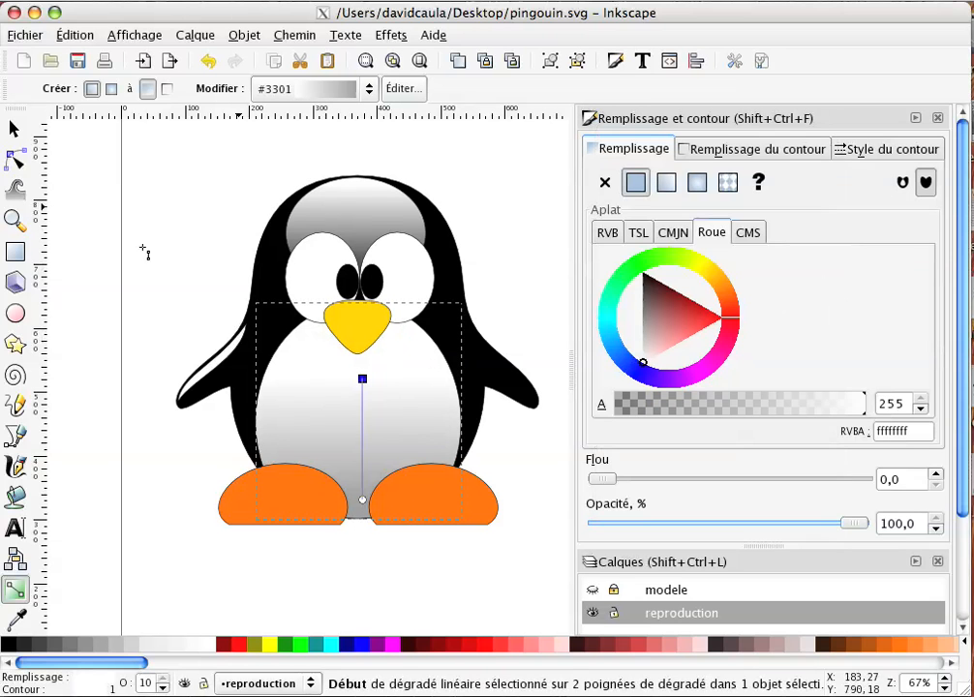
Step: Apply gradient #2515 to the left wing's highlight, running vertically from white at its top to transparent at its bottom
left_click(13, 129)
left_click(67, 311)
left_click(212, 372)
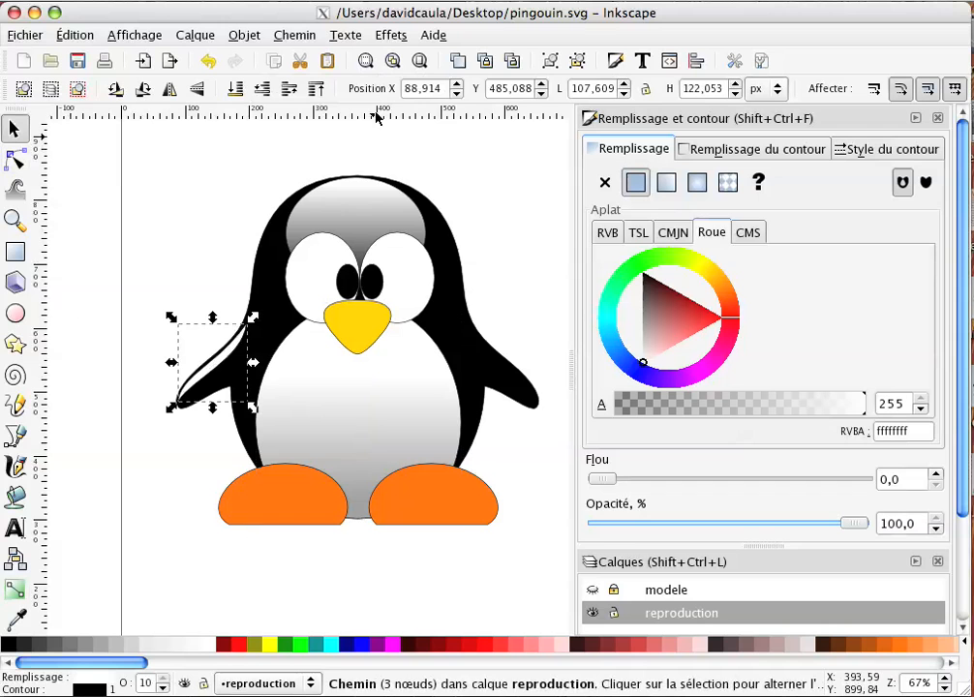
left_click(15, 588)
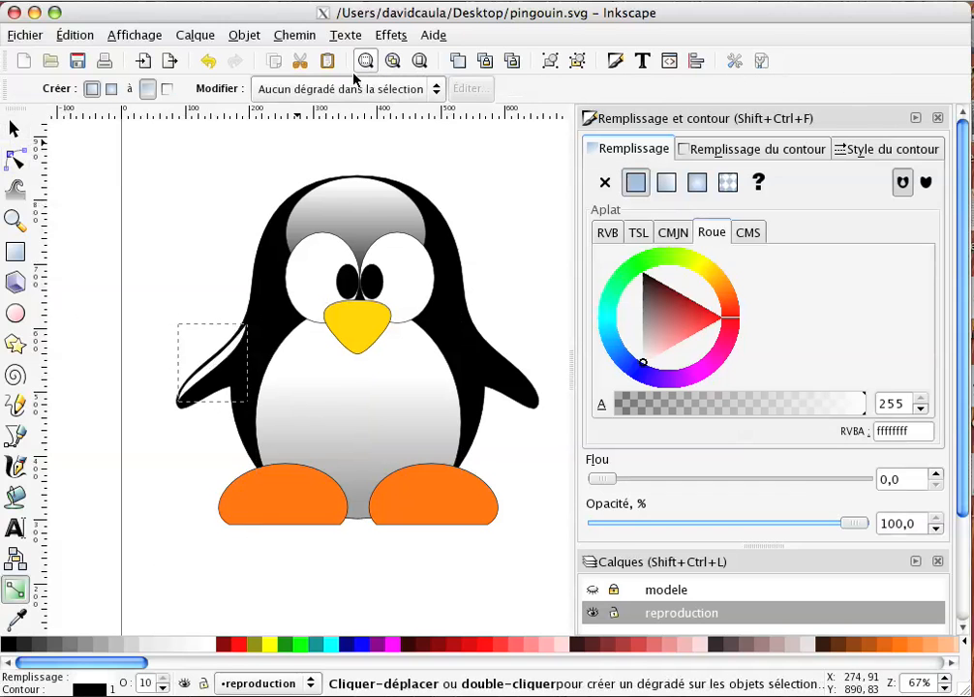
left_click(435, 90)
left_click(408, 109)
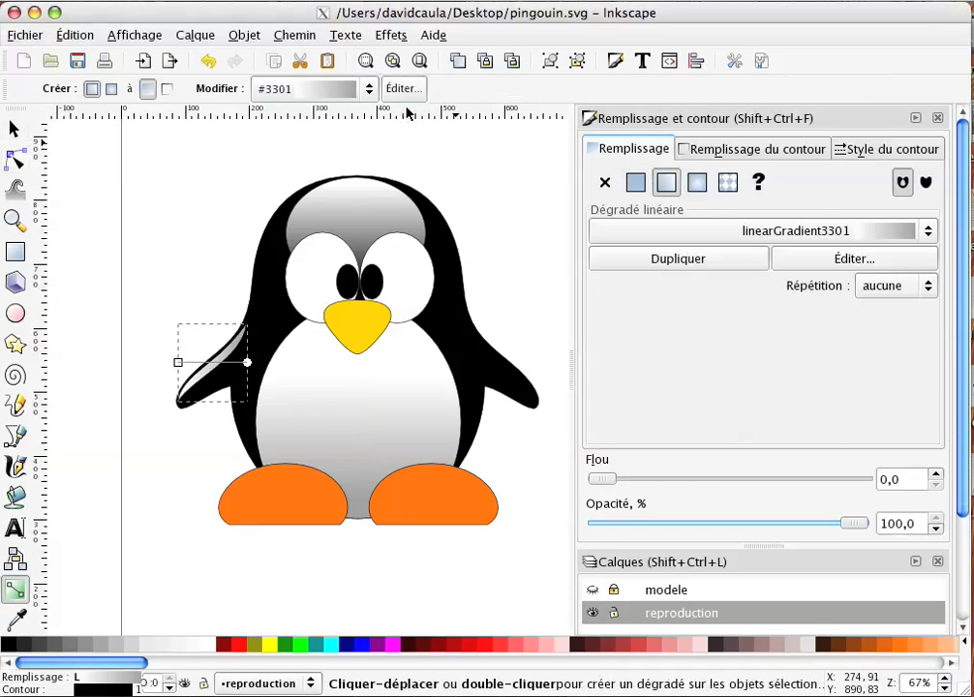
left_click(371, 89)
left_click(363, 103)
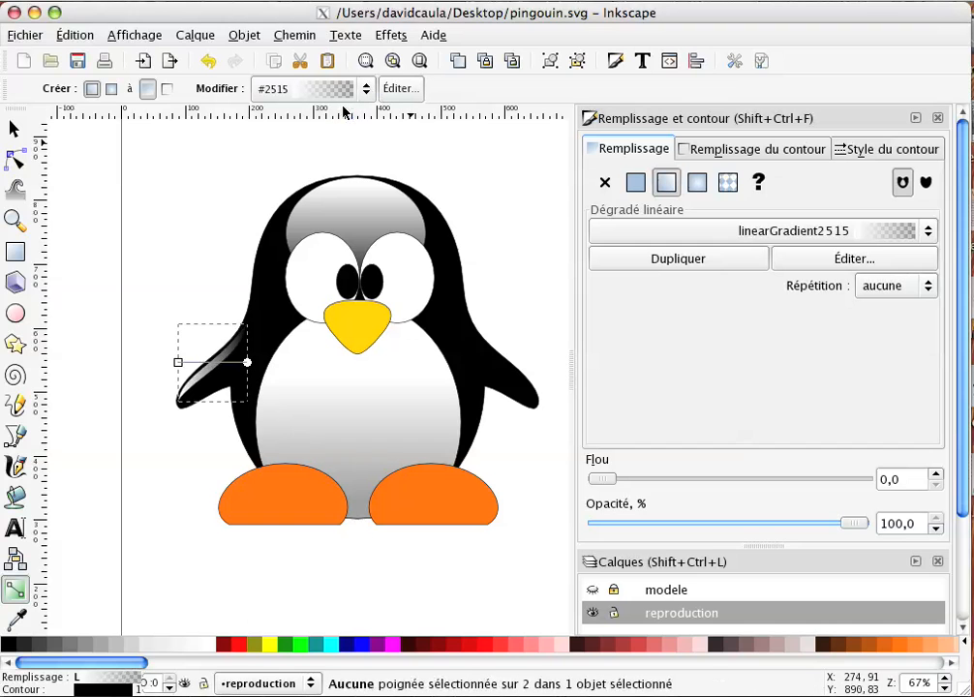
left_click_drag(179, 362, 179, 324)
left_click_drag(247, 362, 177, 408)
Step: Place a copy of the left wing's highlight exactly over the original
left_click(12, 127)
left_click(220, 354)
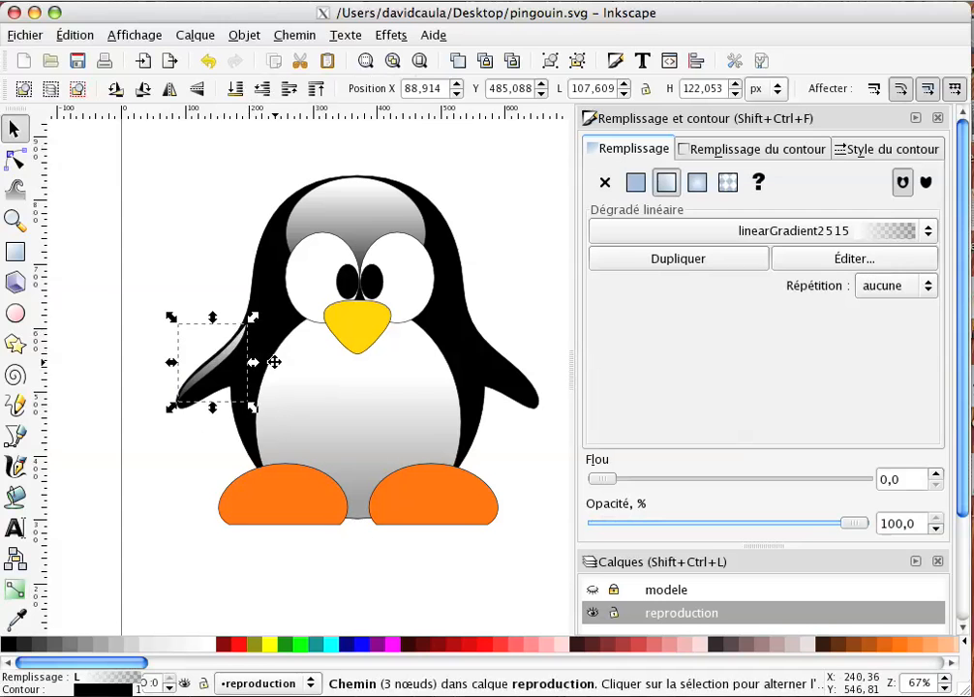
left_click(72, 37)
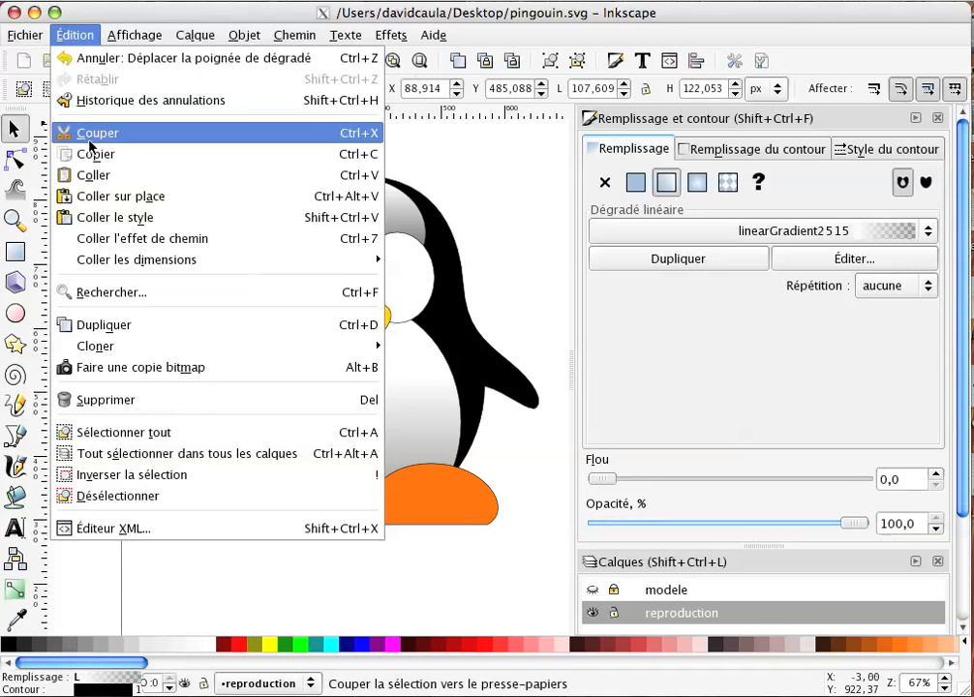
left_click(95, 197)
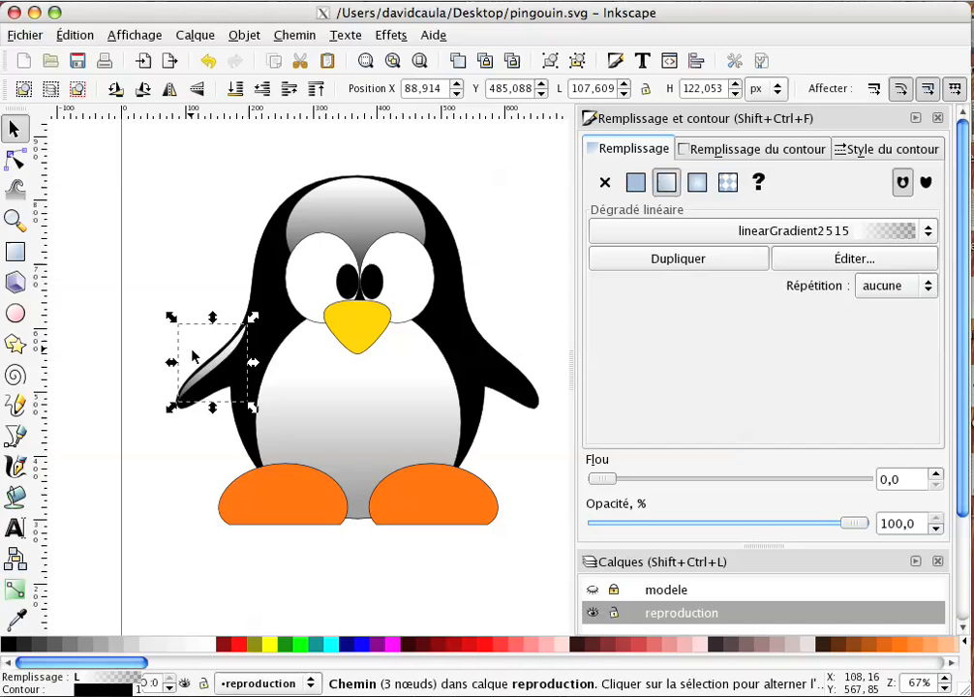
Step: Flip the copied wing highlight horizontally and move it onto the matching place on the right wing
key("v")
left_click_drag(203, 360, 493, 354)
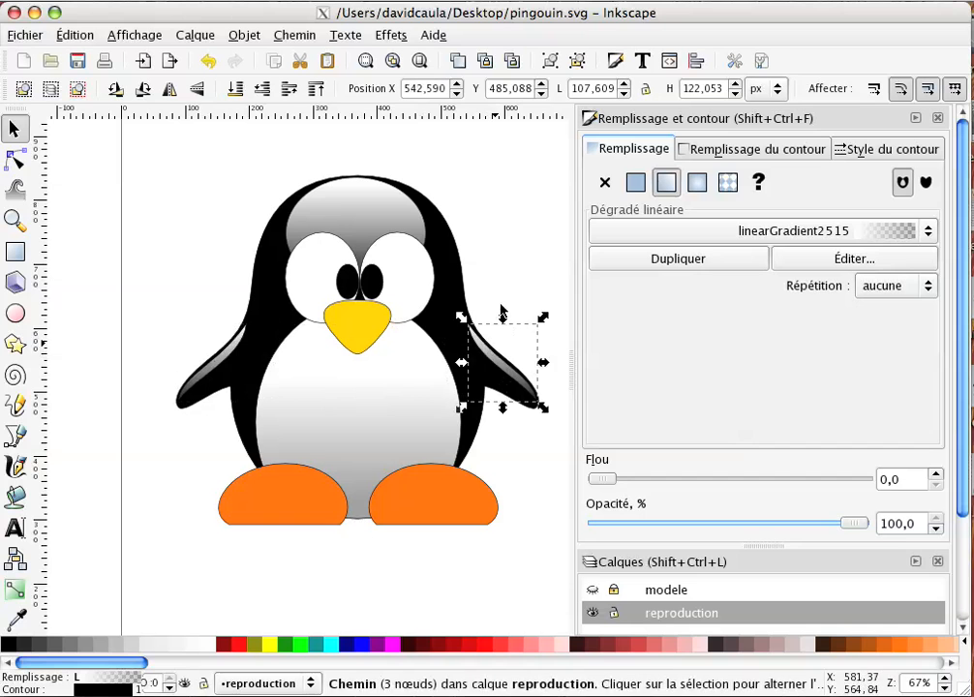
left_click(430, 334)
Step: Collapse the fill and stroke dialog and display the modele layer to compare it with the reproduction
scroll(402, 341, "right", 2)
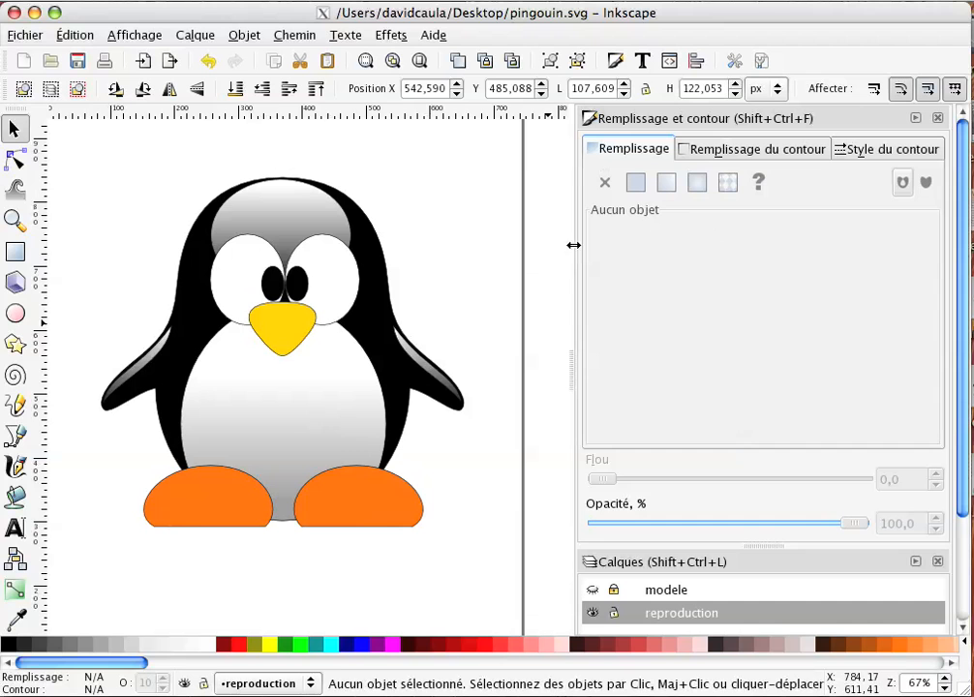
left_click(913, 118)
left_click(710, 147)
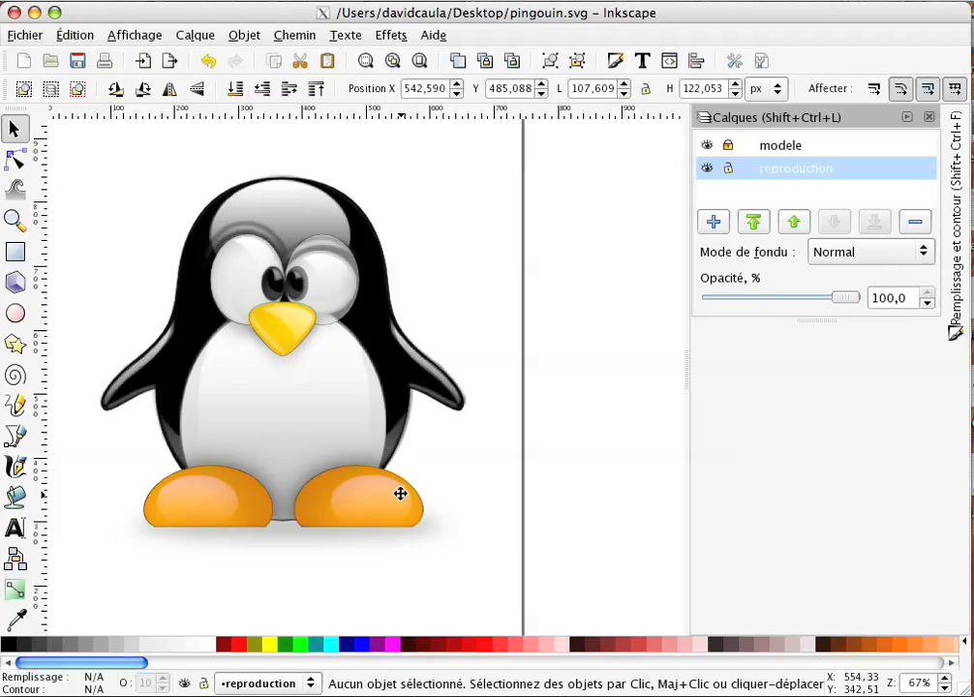
left_click(704, 146)
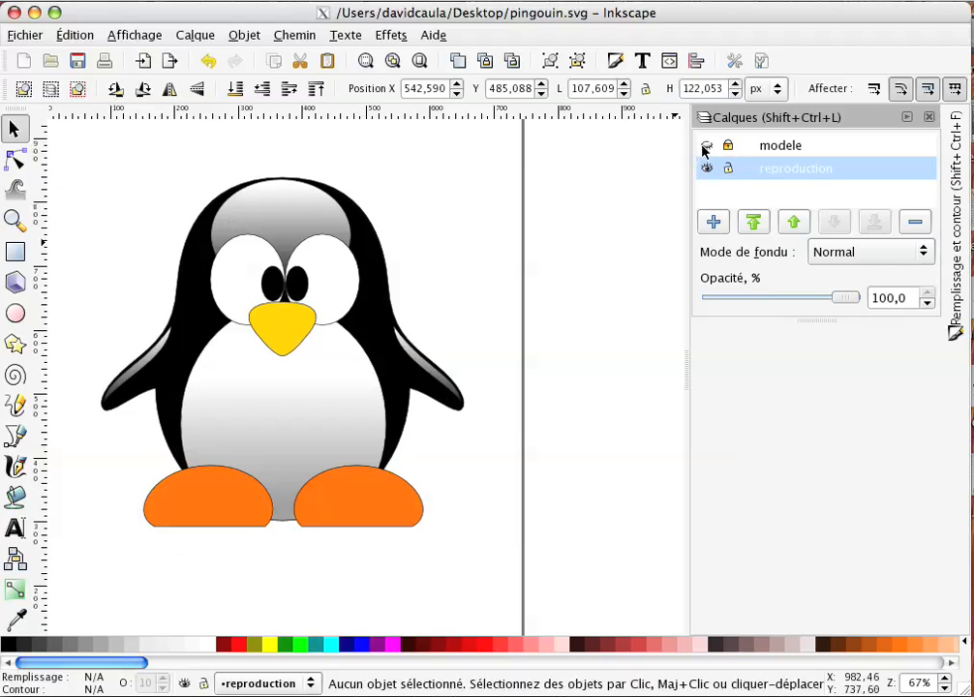
left_click(706, 146)
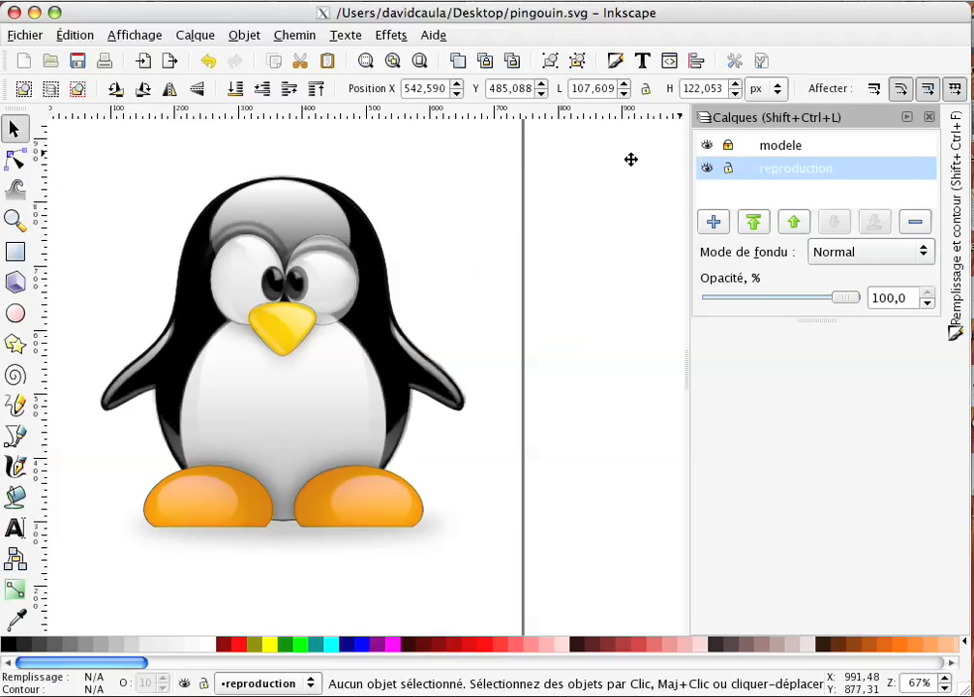
Step: Draw an ellipse about 122 by 81 px and position it over the model's highlight on the left foot
left_click(16, 315)
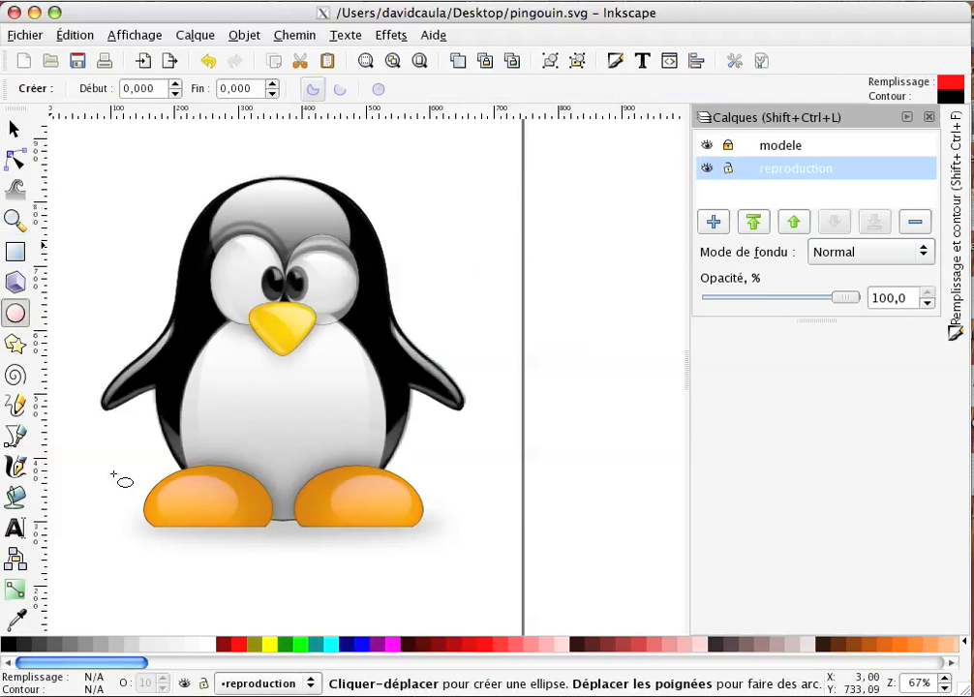
left_click_drag(150, 487, 229, 540)
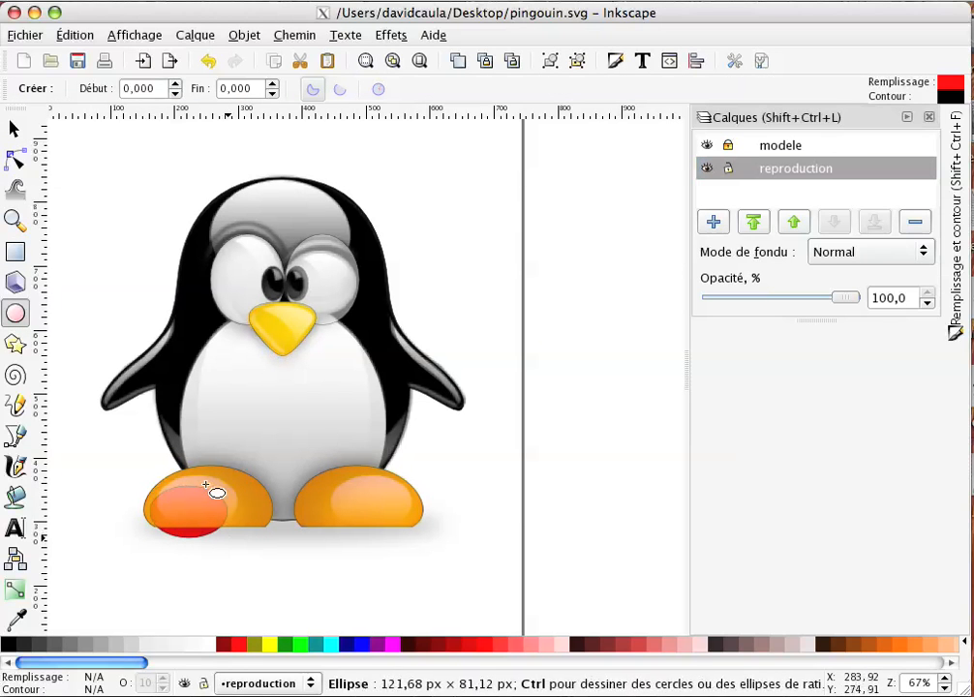
key("s")
left_click_drag(194, 494, 203, 483)
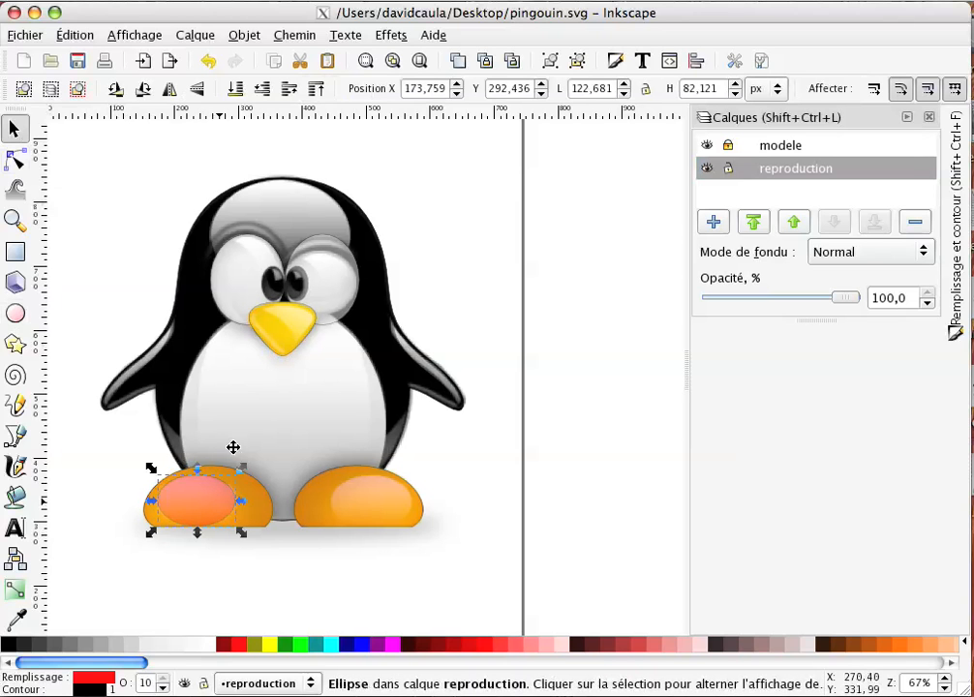
Step: Fill the left foot's ellipse with gradient #2515 running vertically, starting above the ellipse and ending at its lower edge
left_click(15, 589)
left_click(435, 90)
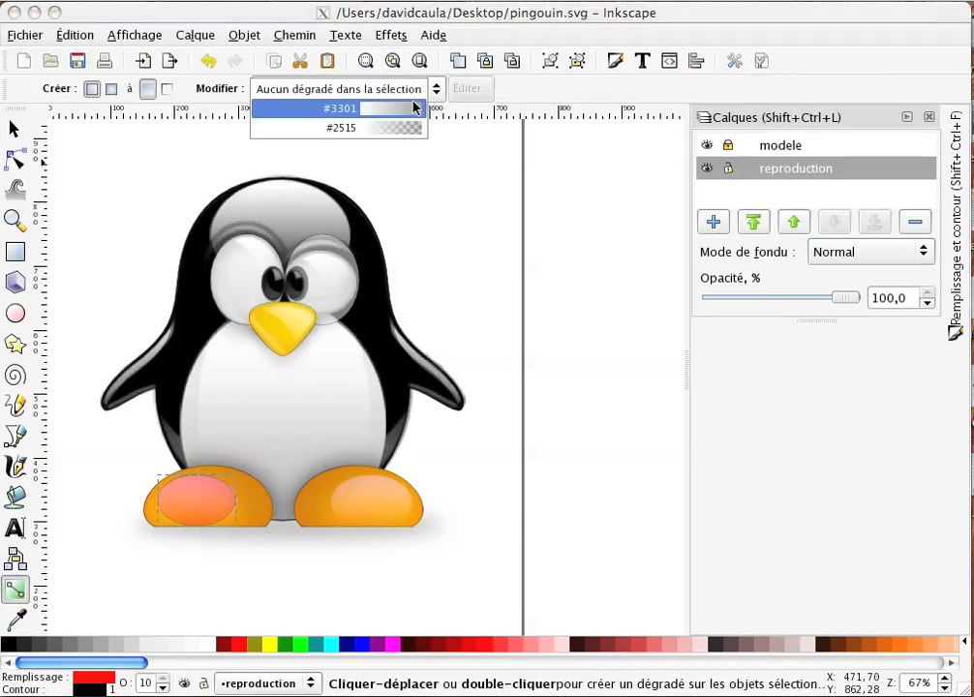
left_click(404, 128)
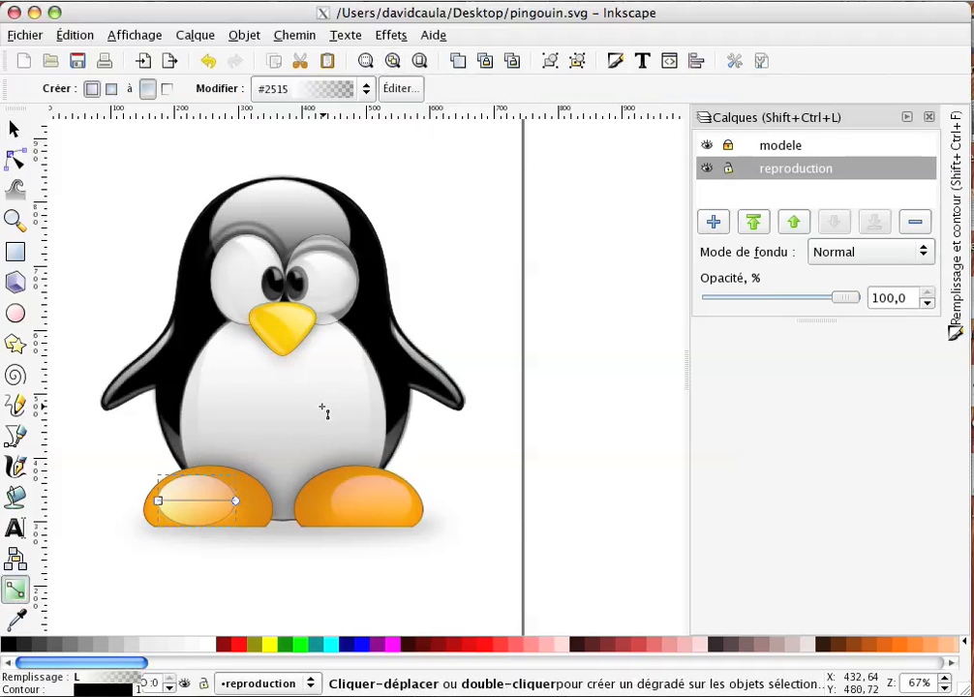
left_click_drag(179, 484, 191, 527)
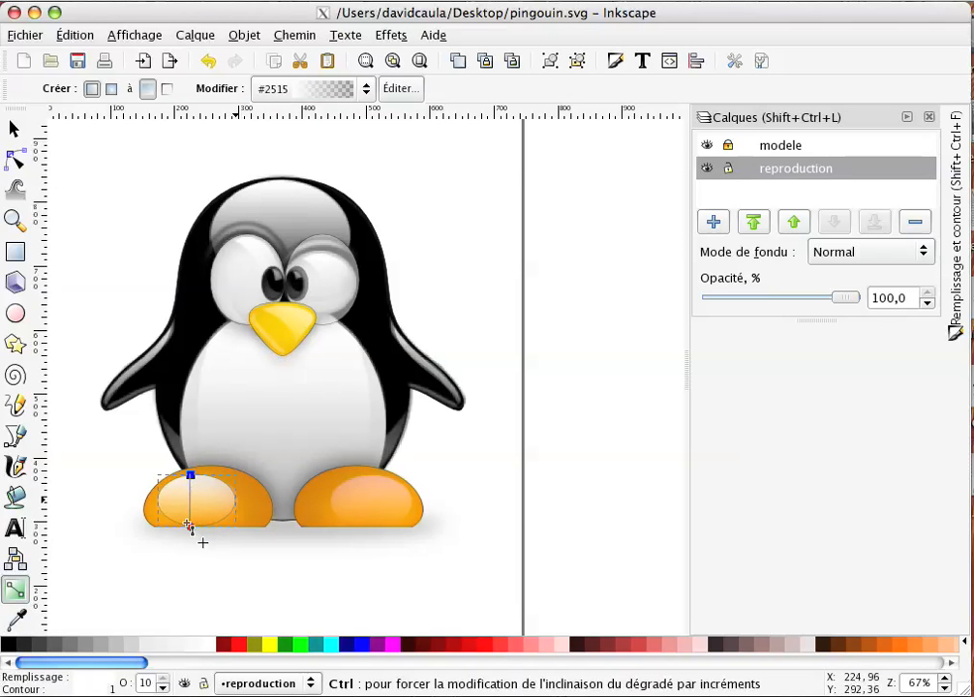
scroll(194, 518, "down", 3)
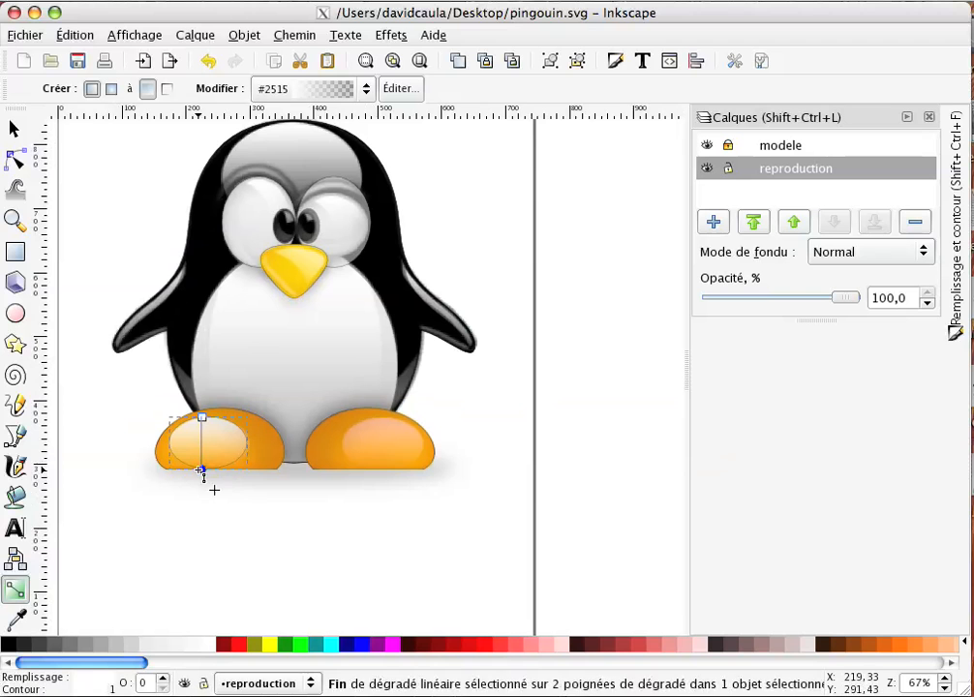
left_click_drag(202, 414, 201, 376)
Step: Remove the outline from the left foot's highlight ellipse and deselect it
left_click(14, 126)
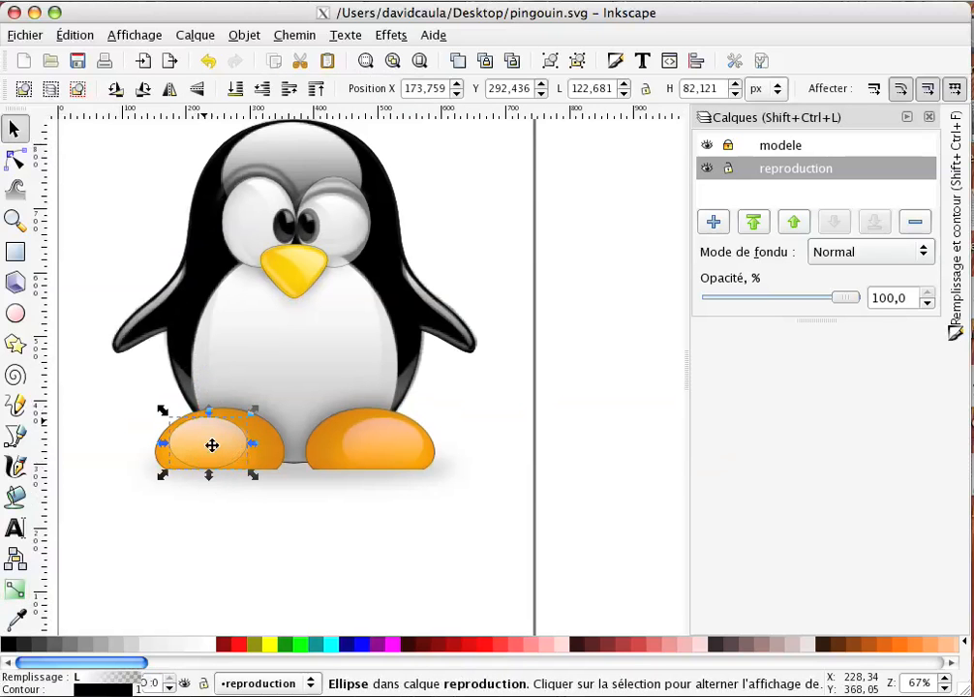
left_click(100, 691)
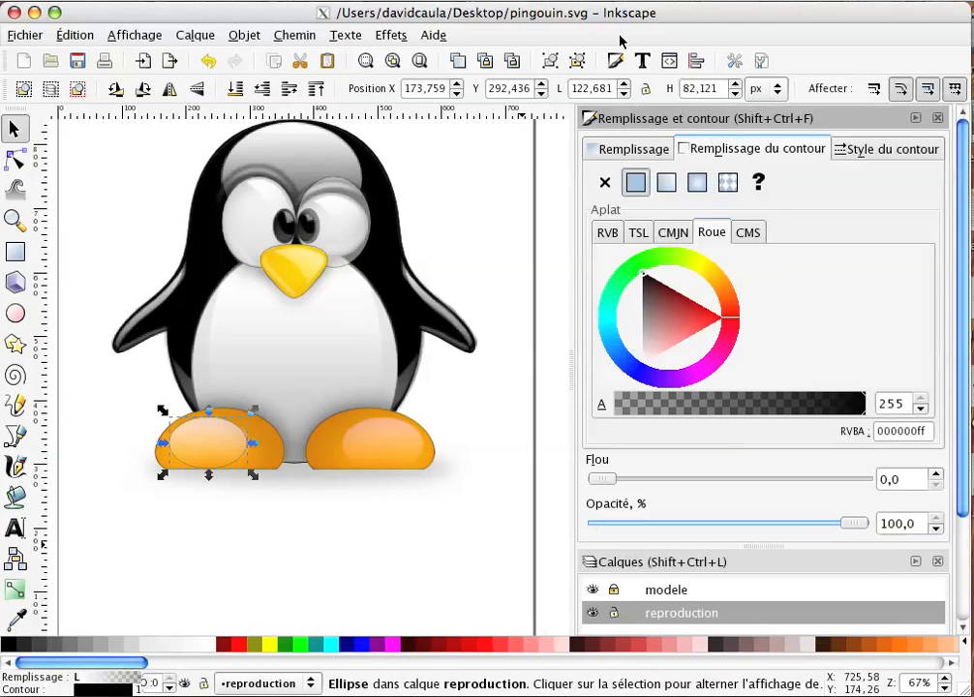
left_click(606, 183)
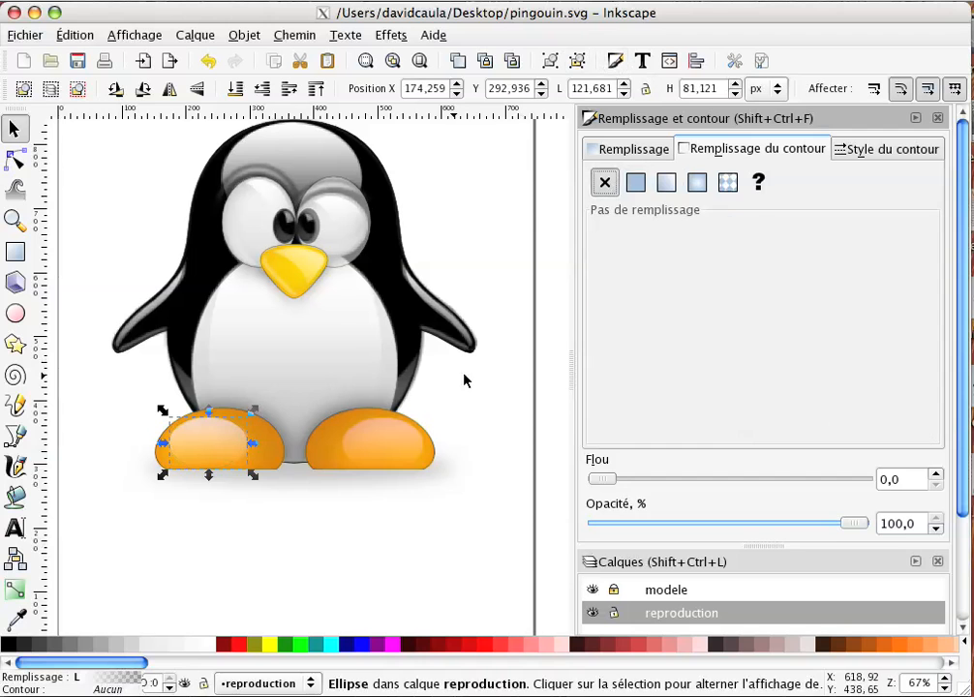
left_click(566, 284)
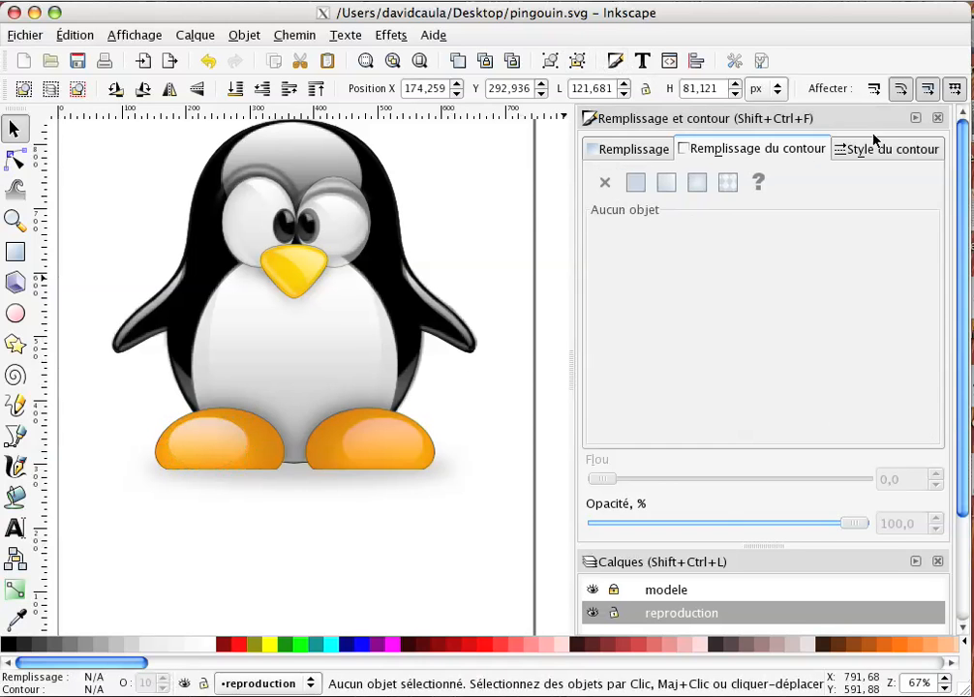
Step: Hide the modele layer and place a duplicate of the left foot's highlight at the same height on the right foot
left_click(916, 118)
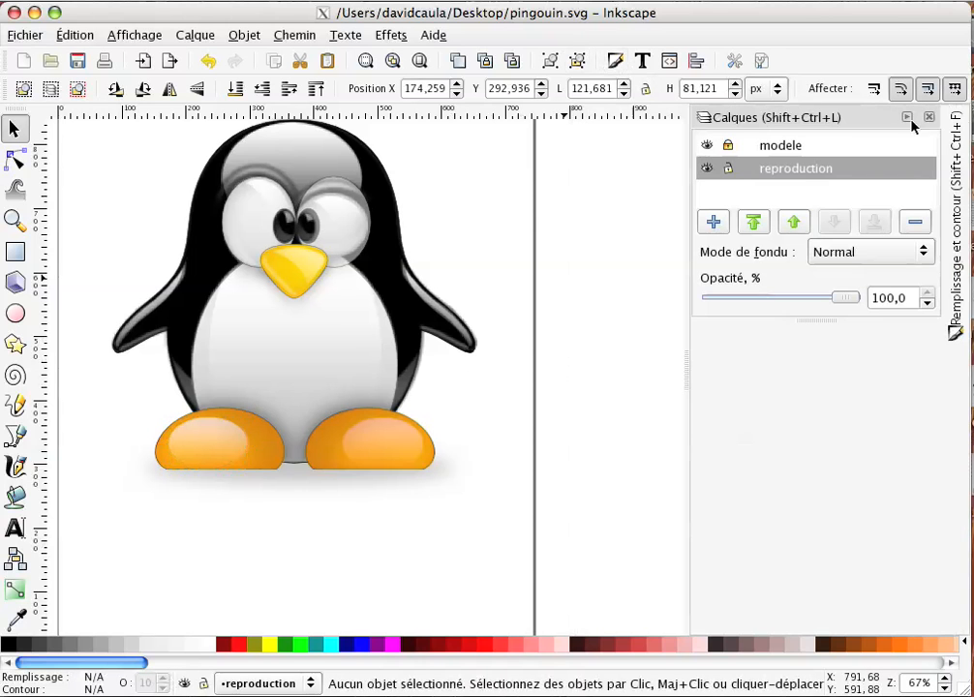
left_click(706, 145)
left_click(212, 453)
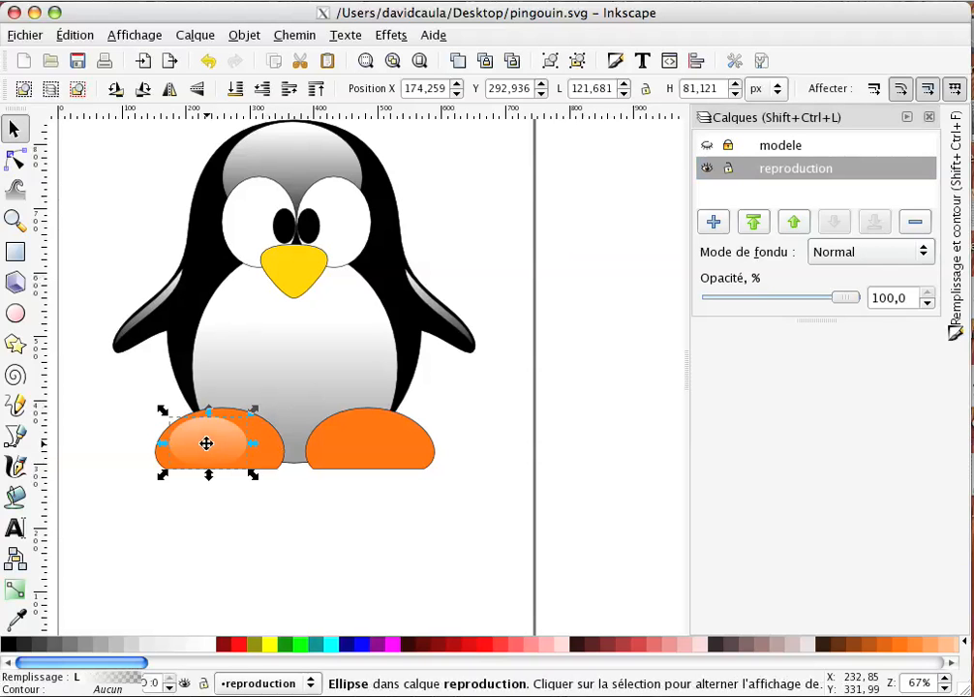
left_click(73, 36)
left_click(100, 196)
left_click_drag(219, 442, 398, 443)
left_click(464, 442)
Step: Display the modele layer over the reproduction again to compare the eyes and beak up close
scroll(513, 365, "up", 2)
scroll(532, 377, "left", 2)
left_click(708, 145)
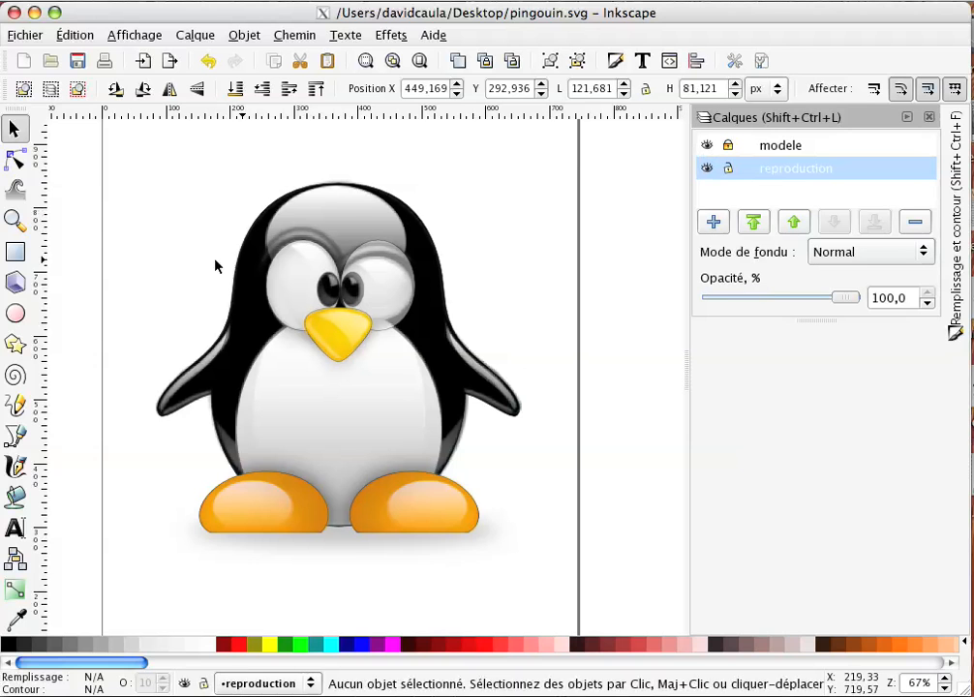
type("z")
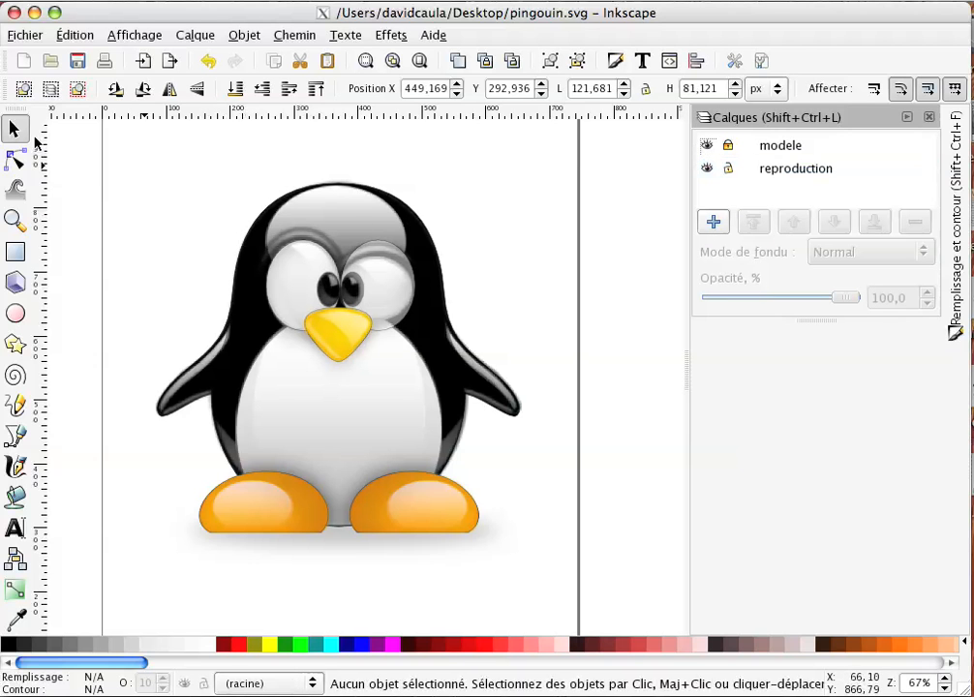
left_click(15, 221)
left_click_drag(218, 187, 475, 392)
left_click(283, 360)
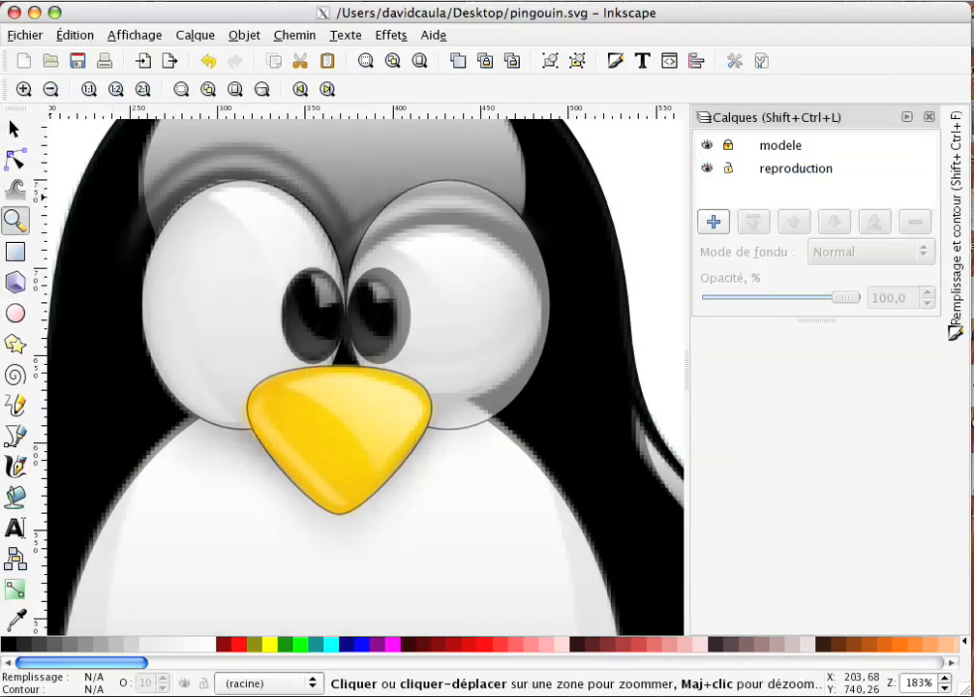
Step: Try moving the grouped left eye slightly downward and revert the move
left_click(14, 127)
left_click(252, 263)
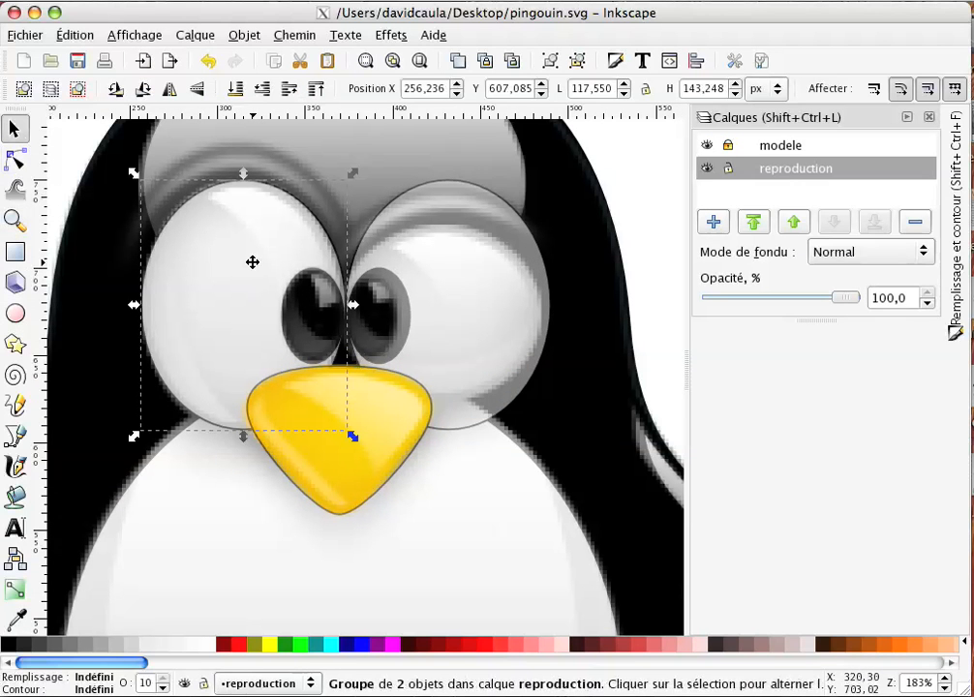
left_click_drag(251, 263, 249, 303)
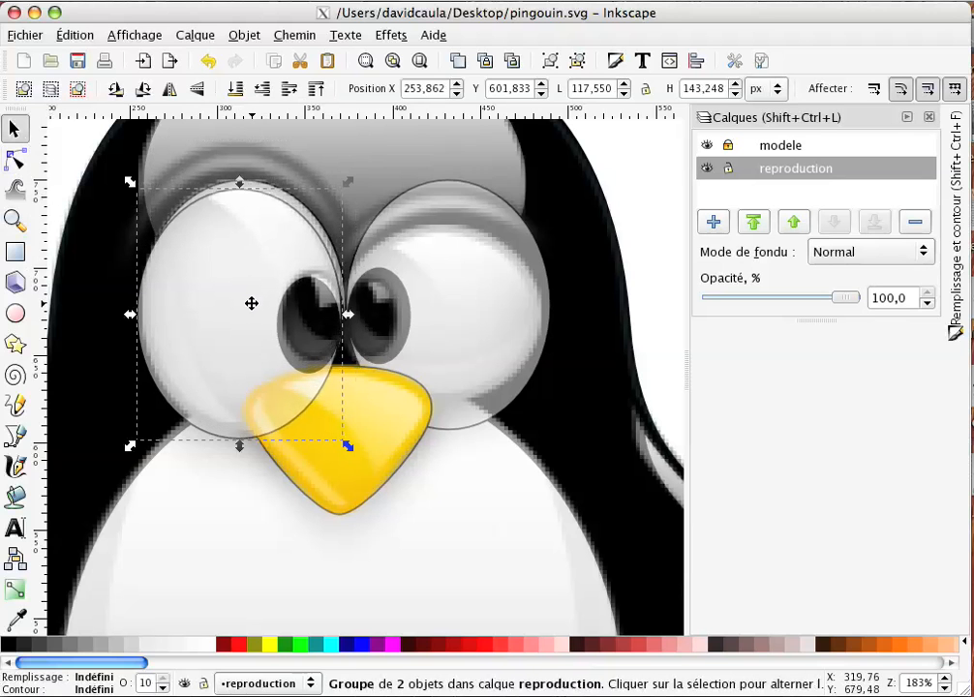
key("ctrl+z")
Step: Enter the left eye's group, select its white ellipse and its pupil individually, and leave the group
left_click(247, 193)
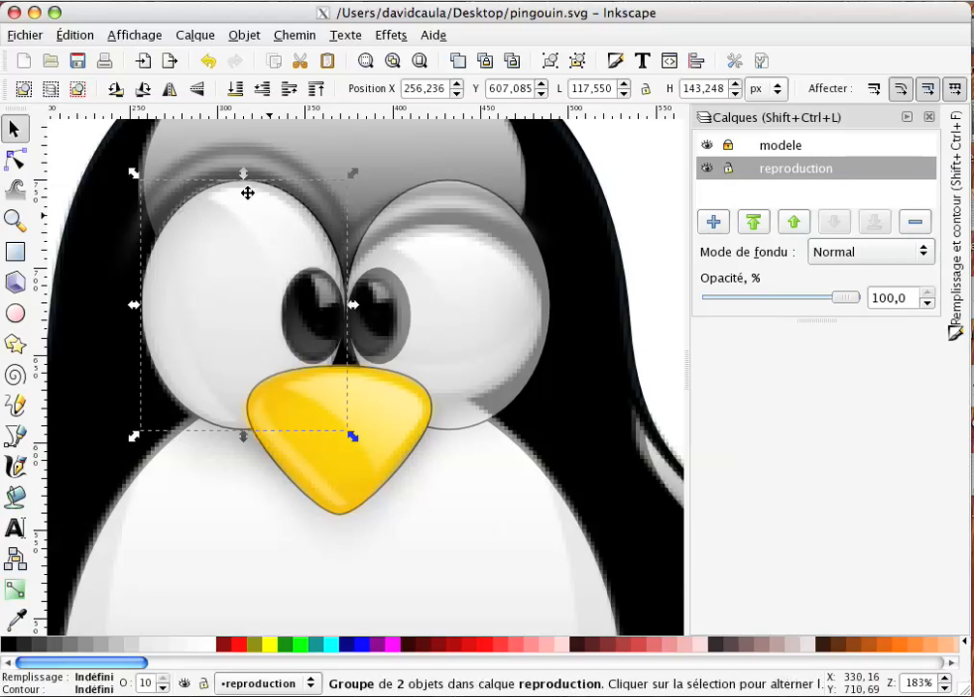
double_click(253, 251)
left_click(255, 224)
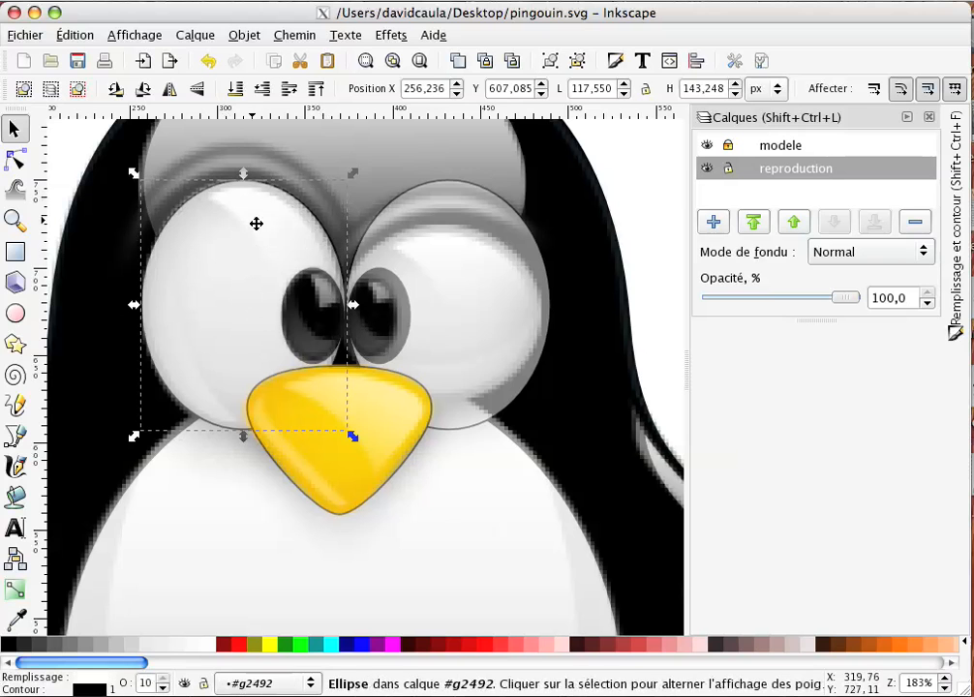
left_click(311, 285)
left_click(241, 239)
left_click(289, 274)
left_click(298, 316)
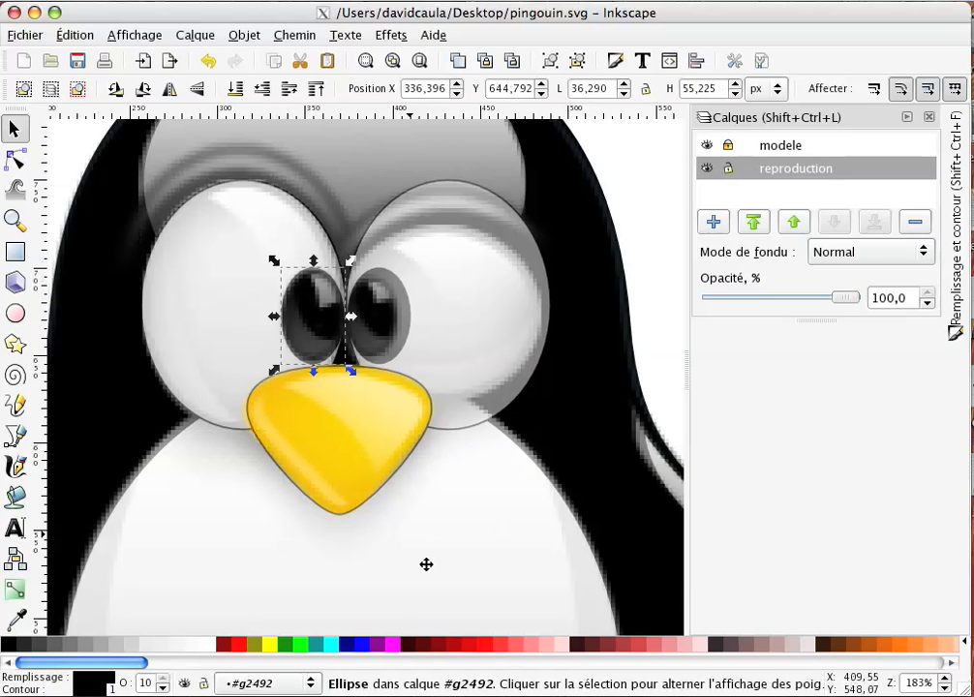
left_click(264, 261)
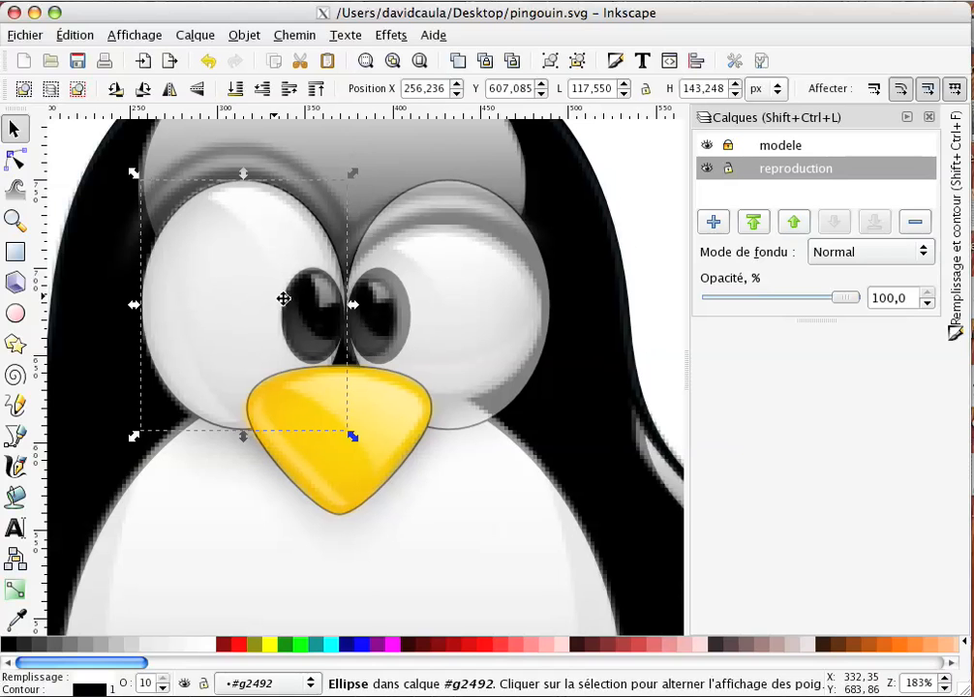
left_click_drag(283, 299, 367, 331)
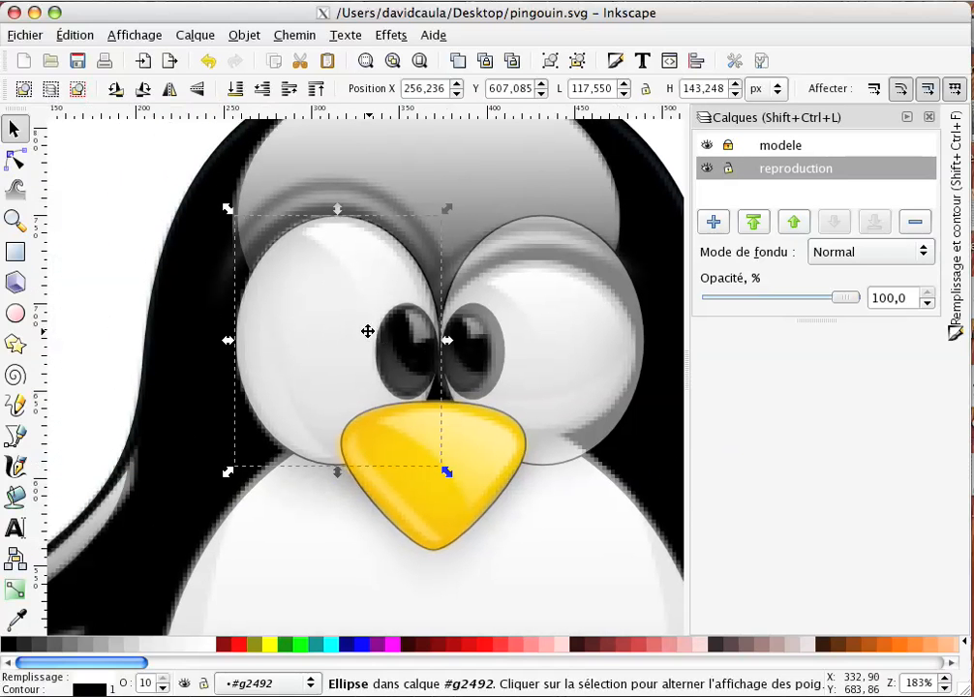
left_click(111, 239)
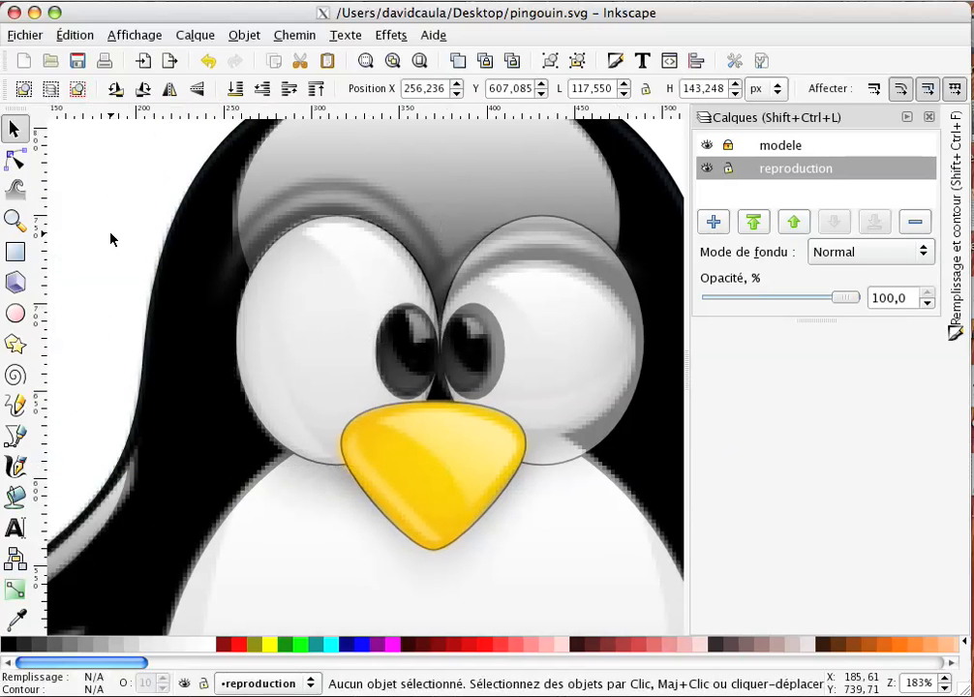
Step: Try moving the whole left eye group slightly up and to the right, undo the move and deselect the group
left_click(293, 264)
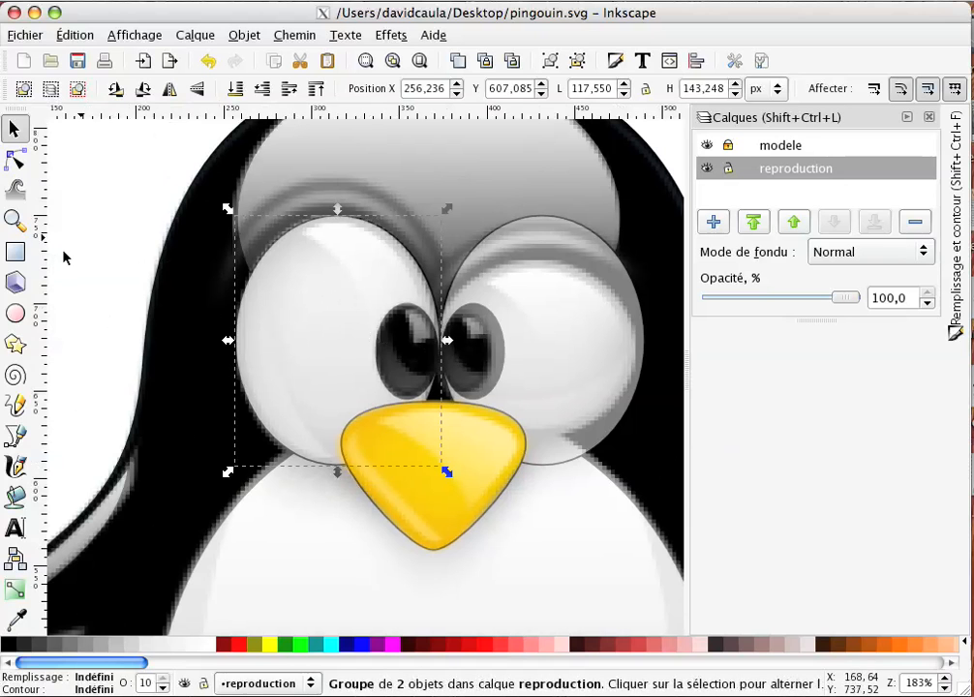
mouse_move(378, 300)
left_mouse_down()
mouse_move(206, 278)
mouse_move(272, 220)
mouse_move(387, 269)
mouse_move(388, 289)
left_mouse_up()
key("ctrl+z")
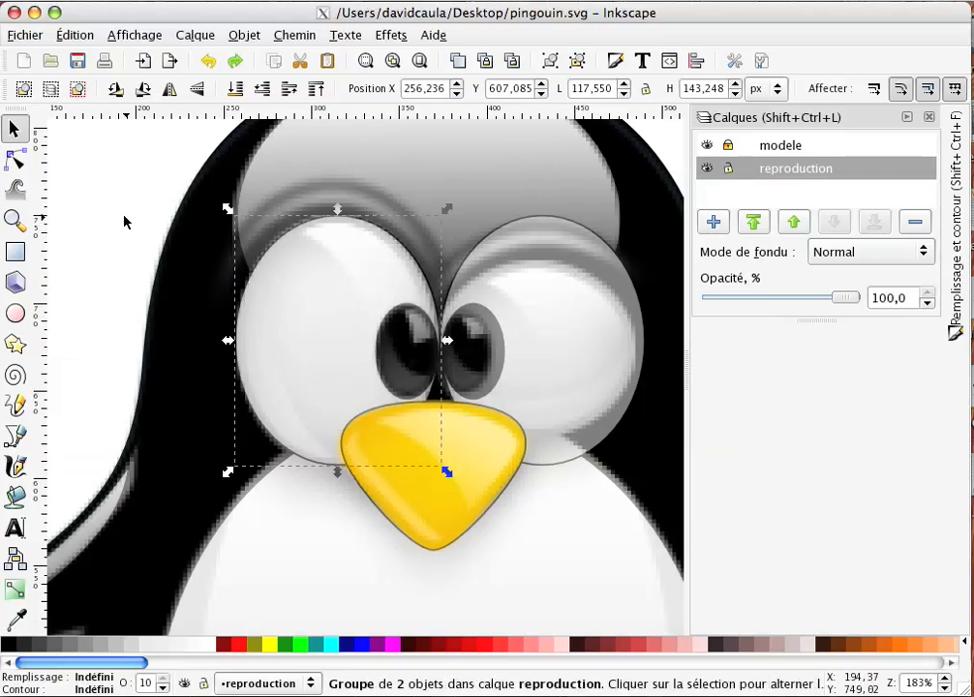
key("Escape")
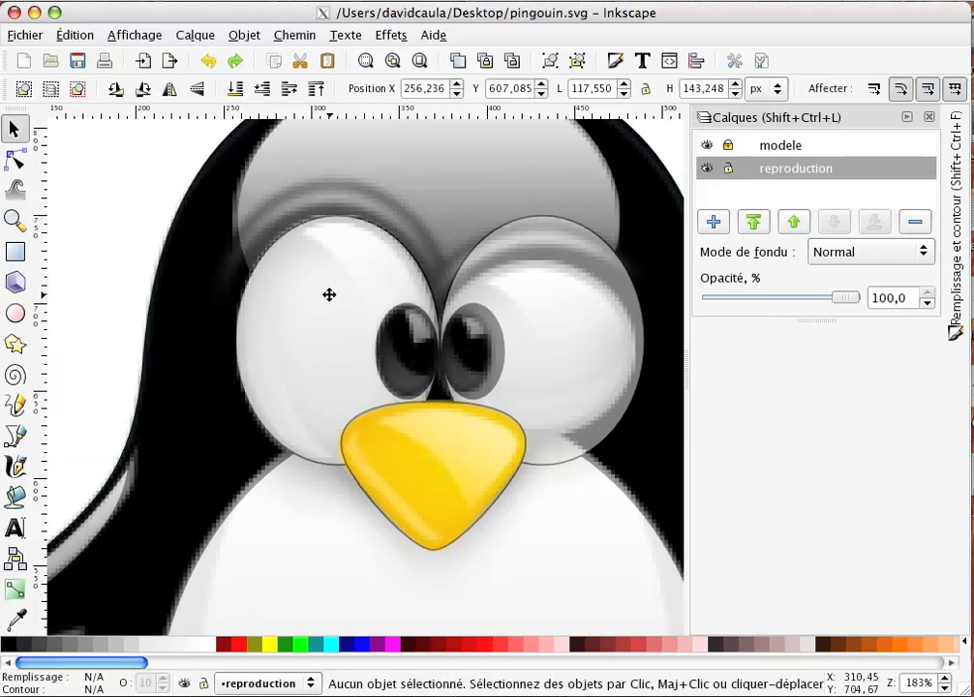
Step: Enter the left eye's group again and select only the white ellipse of the eye
double_click(329, 295)
left_click(354, 322)
left_click(418, 348)
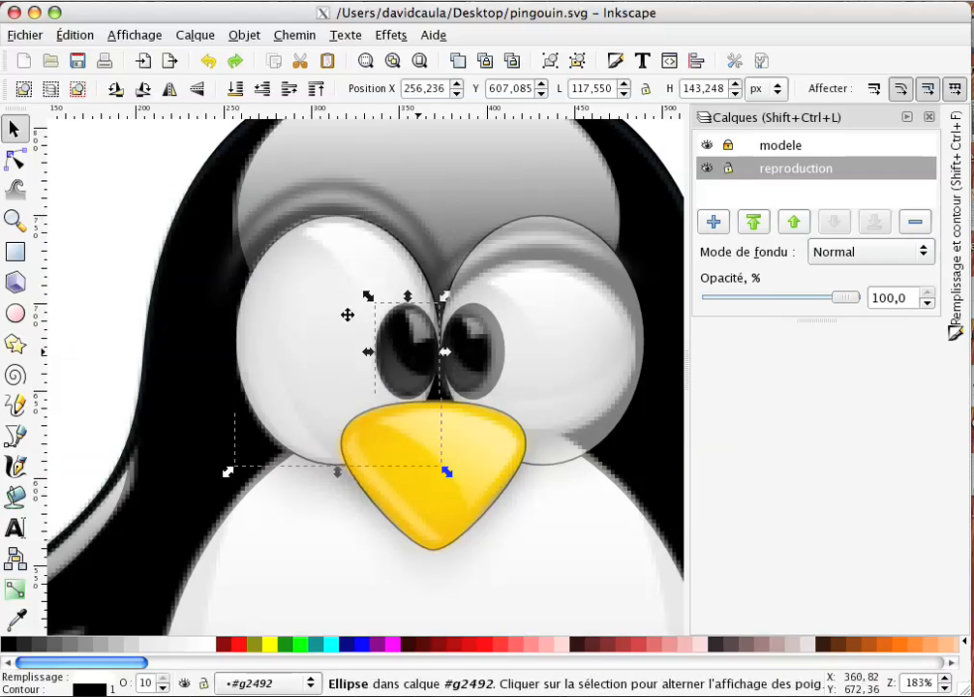
key("Escape")
scroll(456, 337, "left", 5)
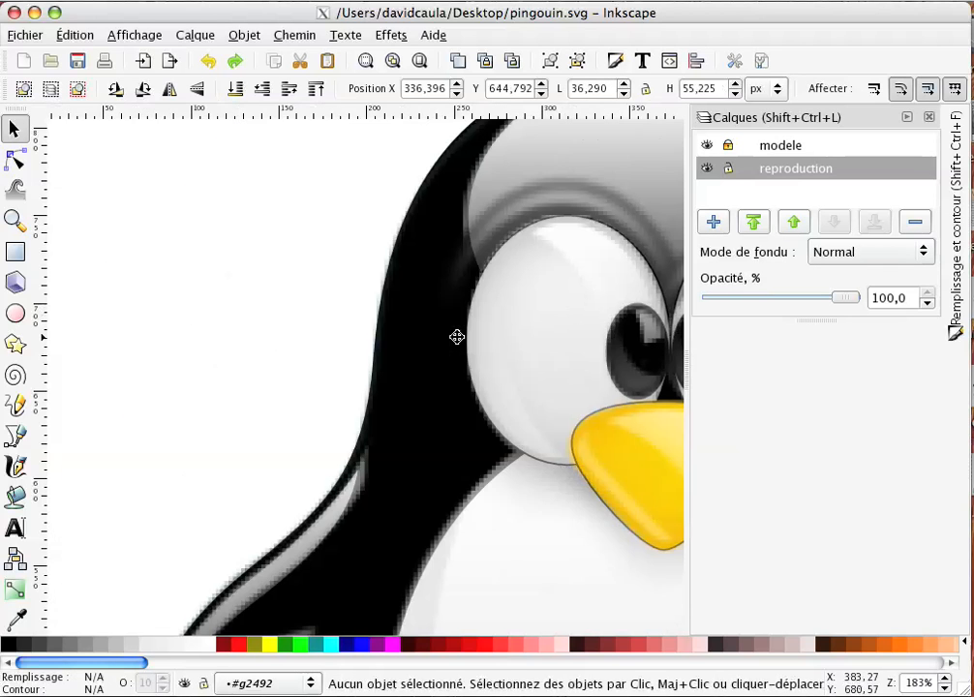
scroll(263, 285, "right", 5)
left_click(281, 263)
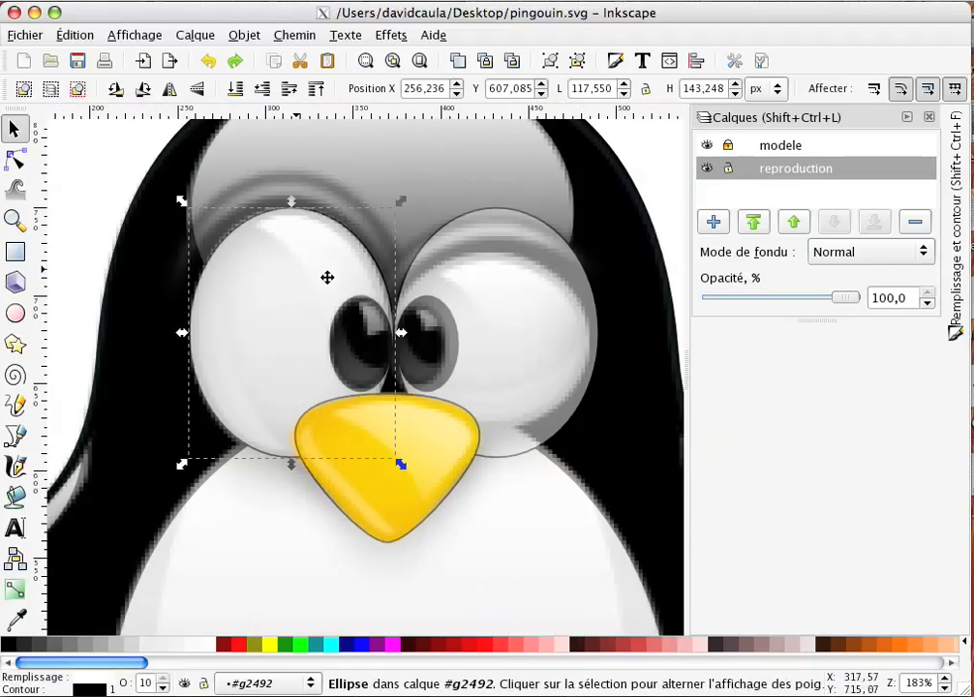
Step: Duplicate the left eye's white ellipse and shrink the copy to about 111 × 135 px, placed inside the original
left_click_drag(325, 283, 283, 346)
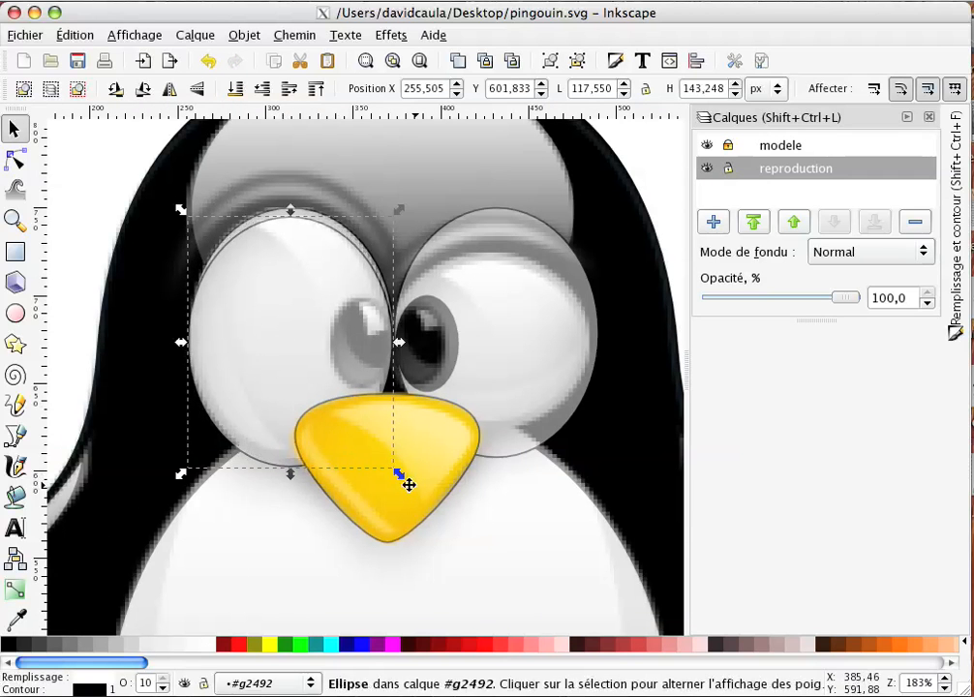
left_click_drag(399, 476, 394, 471)
left_click_drag(393, 472, 340, 379)
left_click_drag(245, 259, 245, 250)
left_click_drag(444, 302, 543, 427)
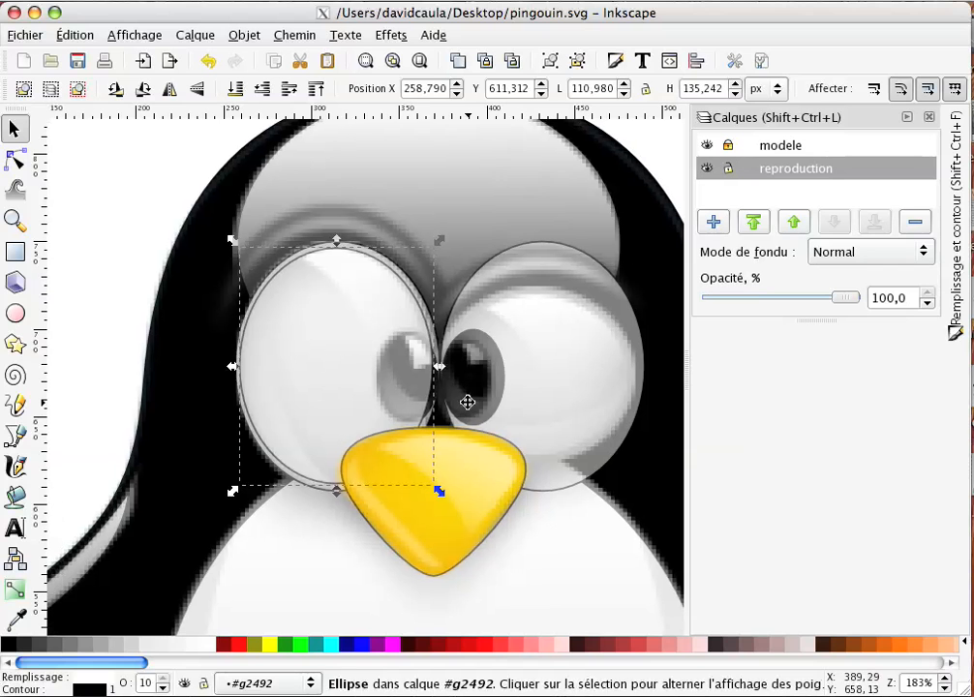
Step: Add another ellipse copy of about 121 × 147 px, shifted left to overlap most of the left eye's inner ellipse
left_click_drag(284, 317, 234, 329)
left_click_drag(388, 505, 398, 518)
mouse_move(300, 347)
left_mouse_down()
mouse_move(296, 361)
mouse_move(284, 337)
left_mouse_up()
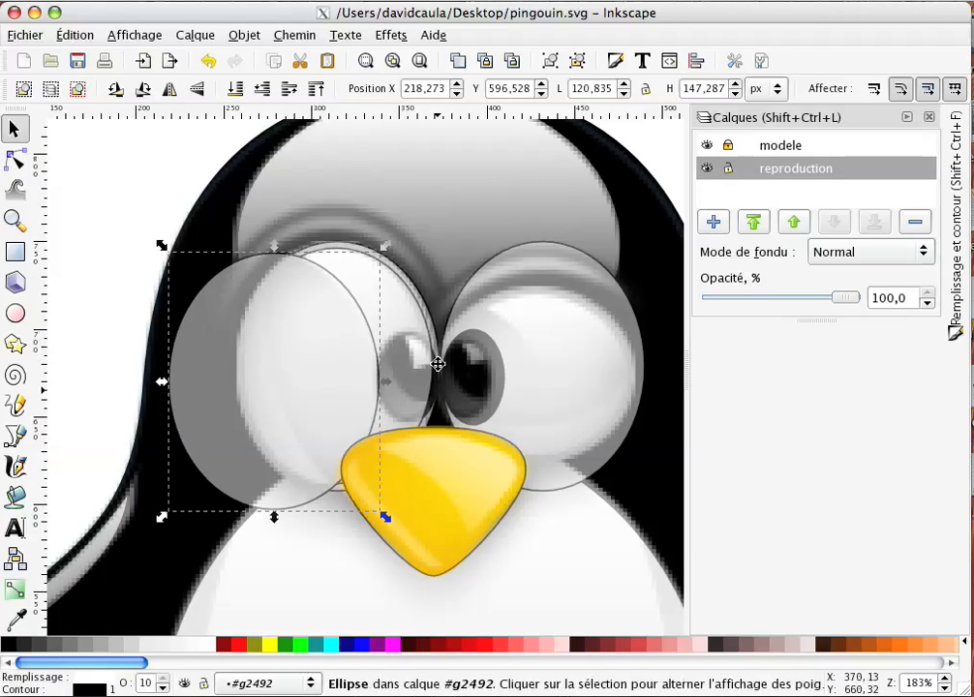
Step: Select the inner ellipse together with the shifted ellipse and split them with the path Division operation
key("Escape")
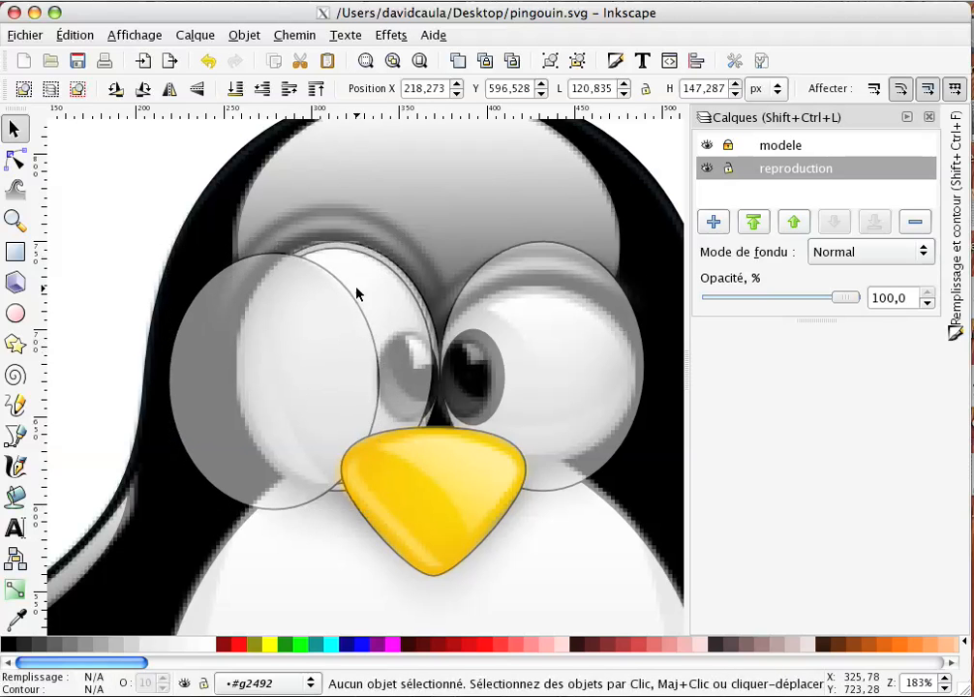
left_click(302, 295)
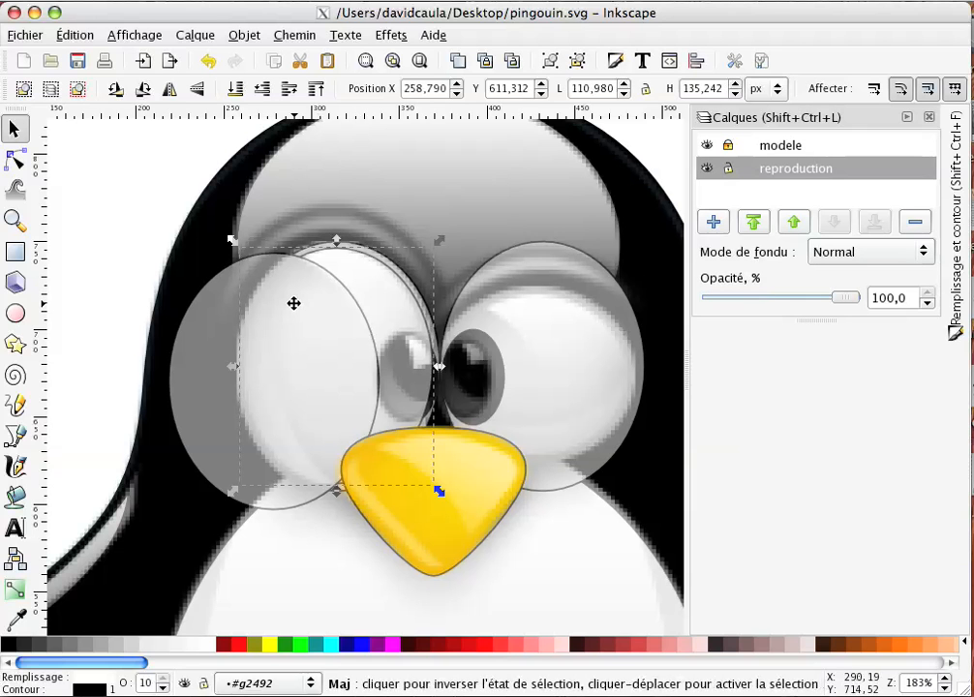
left_click(293, 303, "shift")
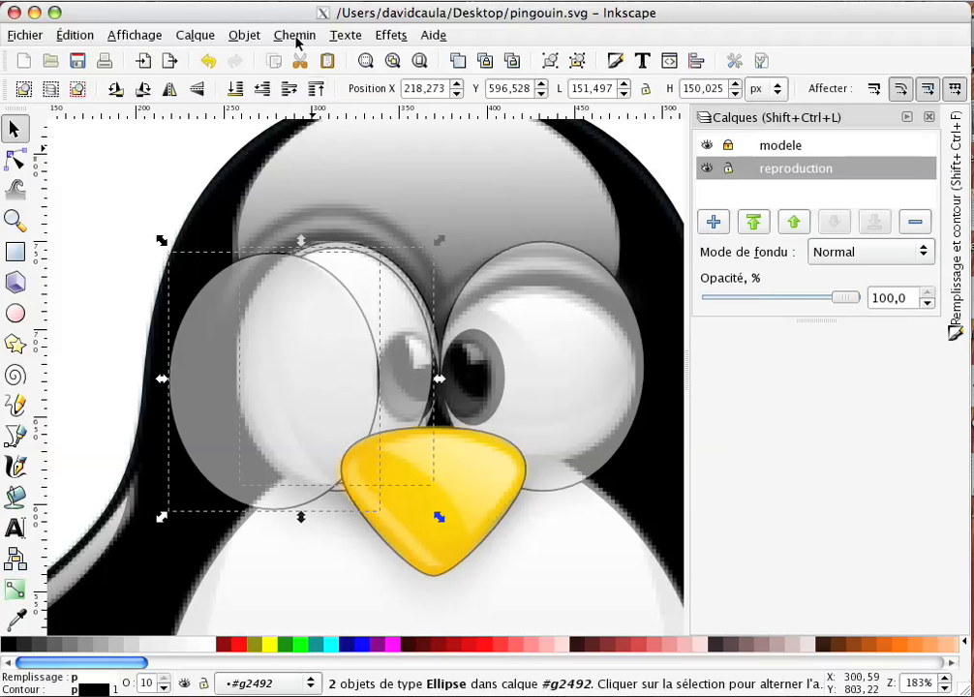
left_click(296, 36)
left_click(289, 215)
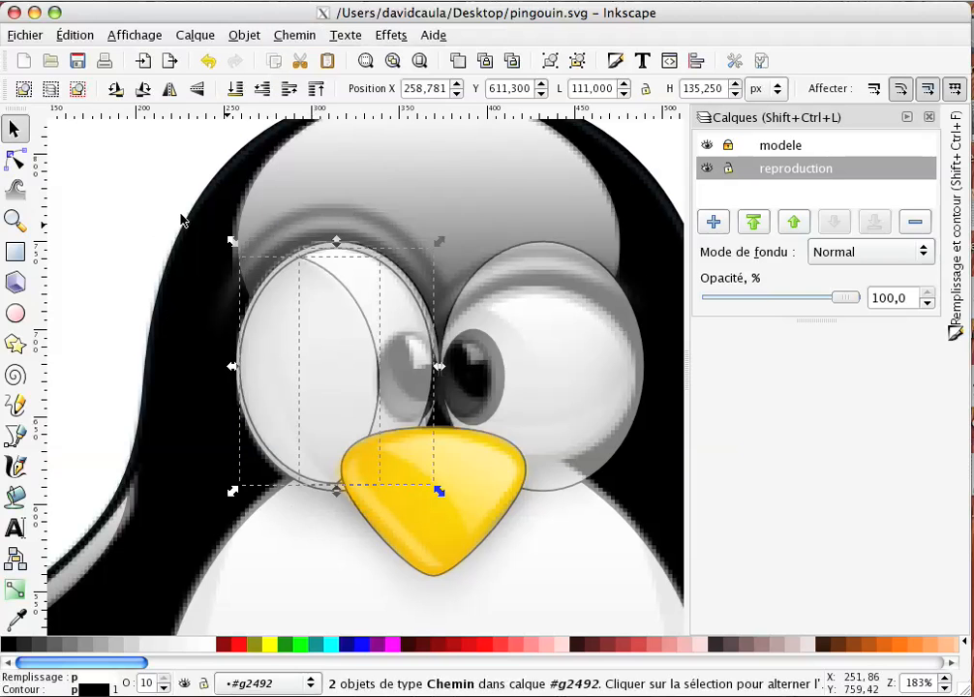
Step: Delete the left piece of the divided ellipse, keeping only the crescent on the eye's right side
key("Escape")
left_click(295, 283)
key("Delete")
Step: Fill the crescent with the existing gradient #2515 and orient it vertically from the eye's upper edge to its lower edge
left_click(355, 278)
left_click(15, 589)
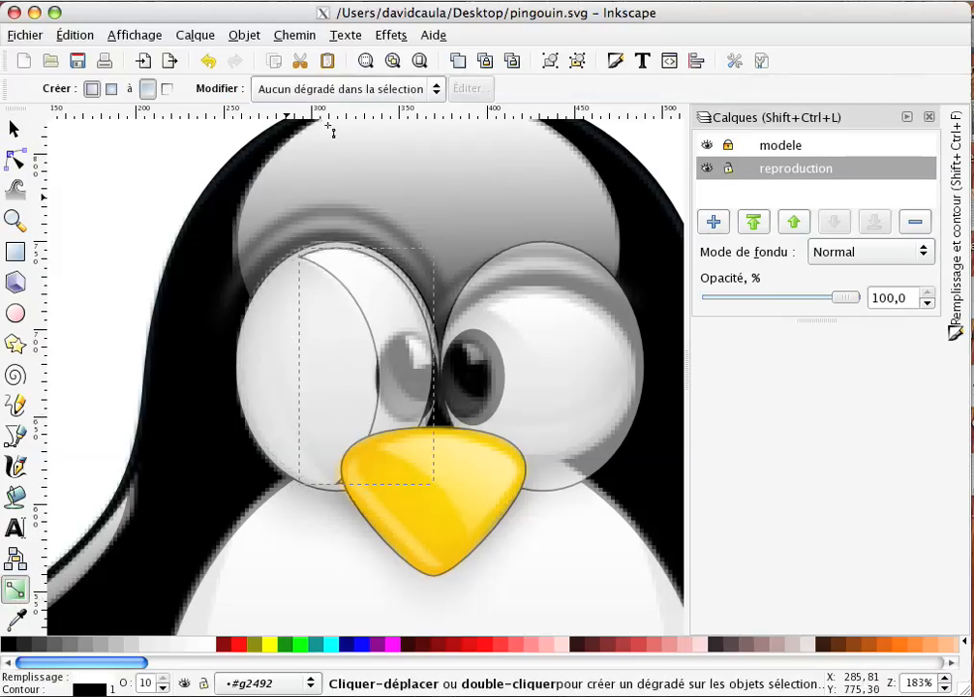
left_click(435, 88)
left_click(409, 124)
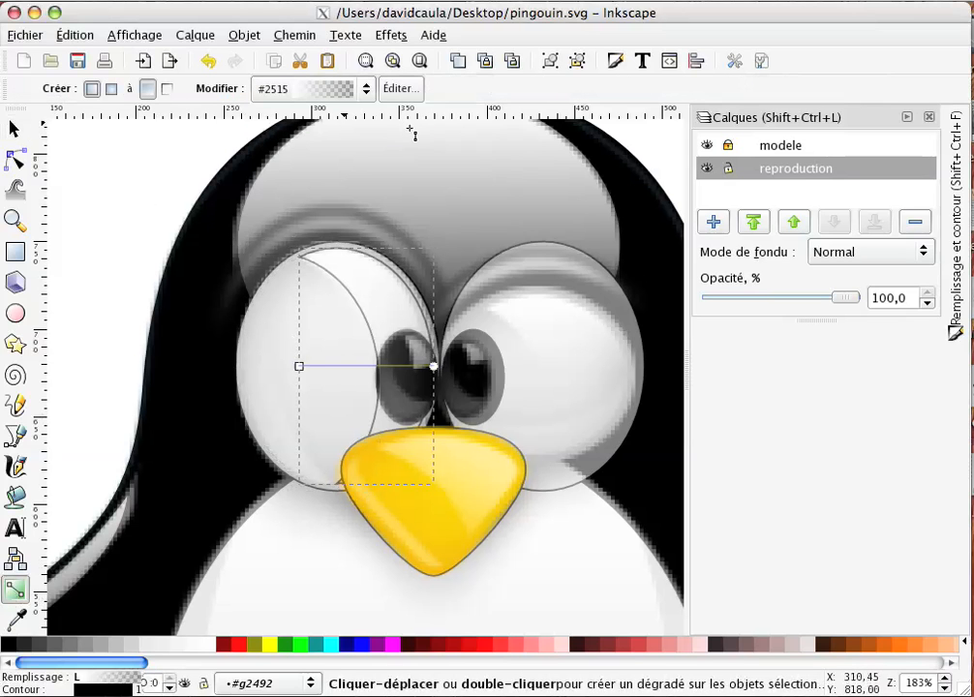
left_click_drag(299, 366, 362, 247)
left_click_drag(432, 366, 380, 487)
Step: Hide the modele layer, then lower the crescent one level behind the left pupil and remove its outline
scroll(380, 488, "up", 1)
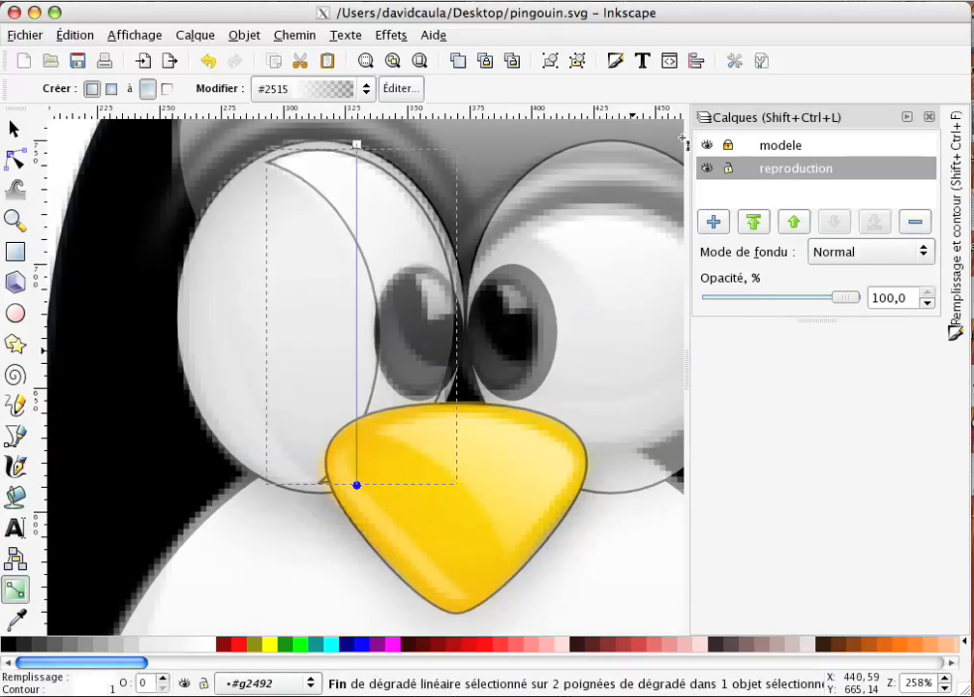
left_click(706, 146)
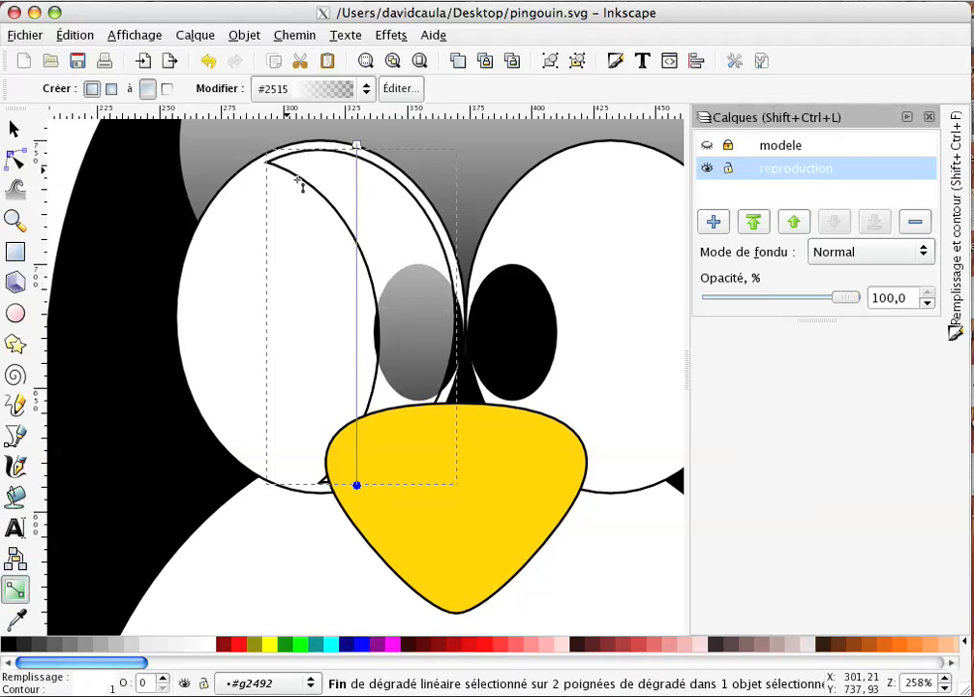
left_click(238, 33)
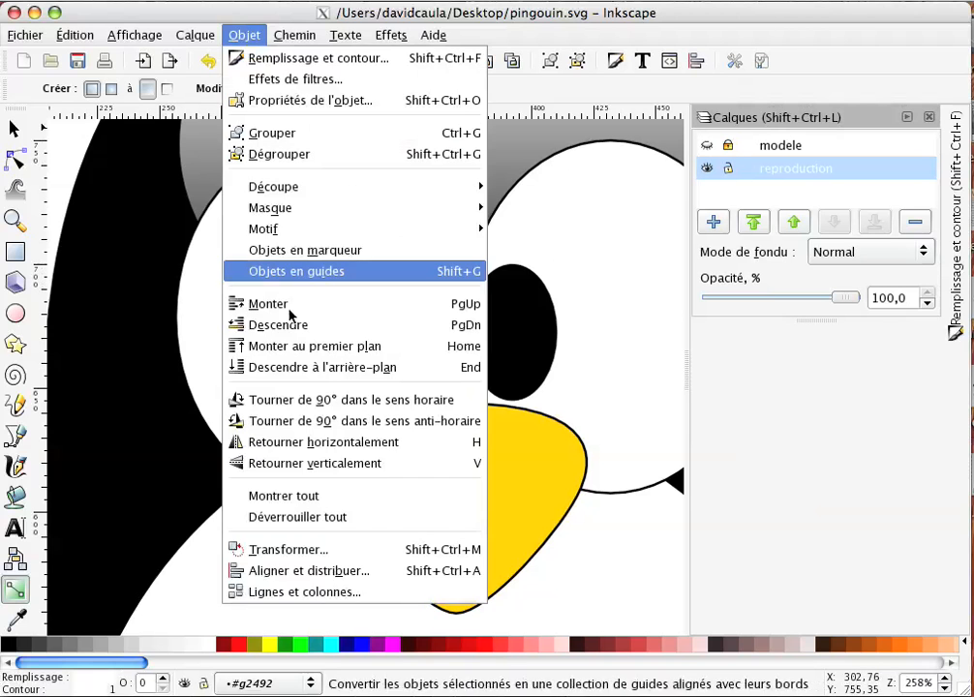
left_click(293, 326)
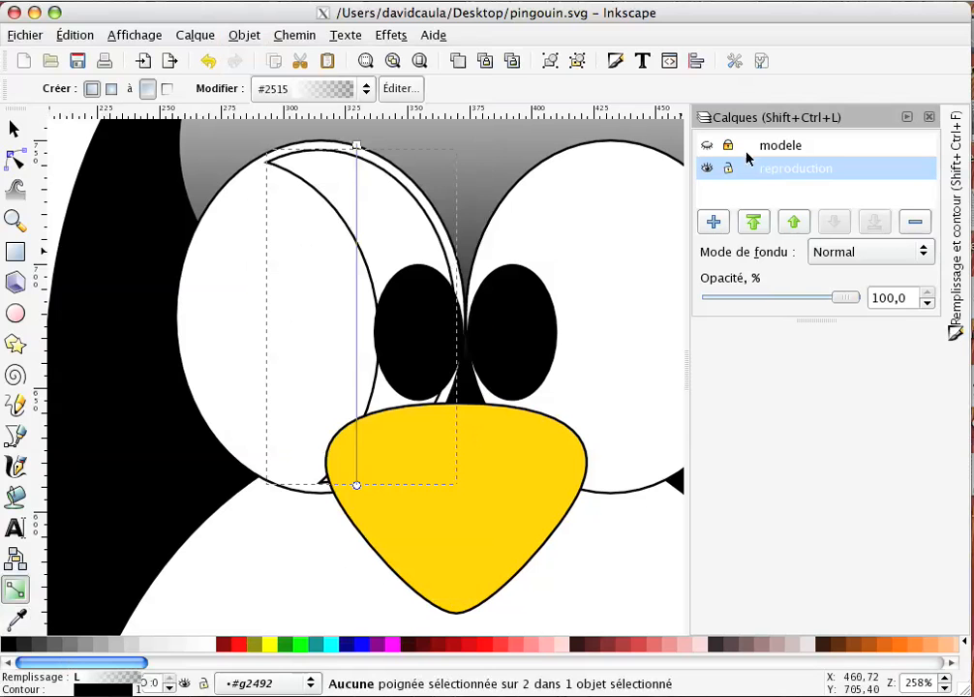
left_click(83, 691)
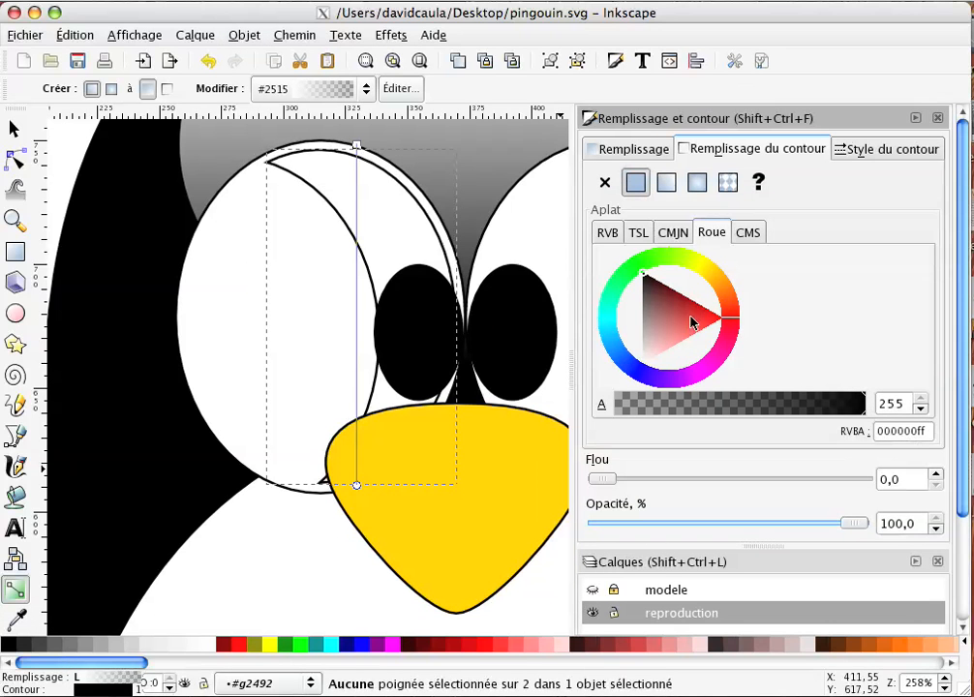
left_click(604, 184)
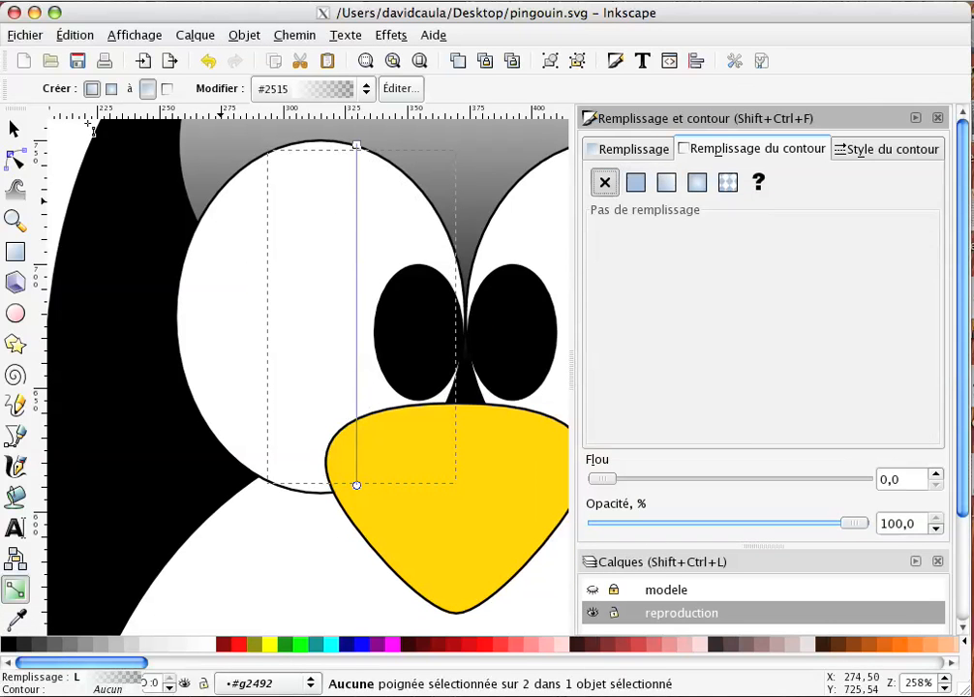
Step: Fill the left eye's white ellipse with gradient #3301, running vertically from its upper edge to well below the eye
left_click(13, 129)
left_click(246, 277)
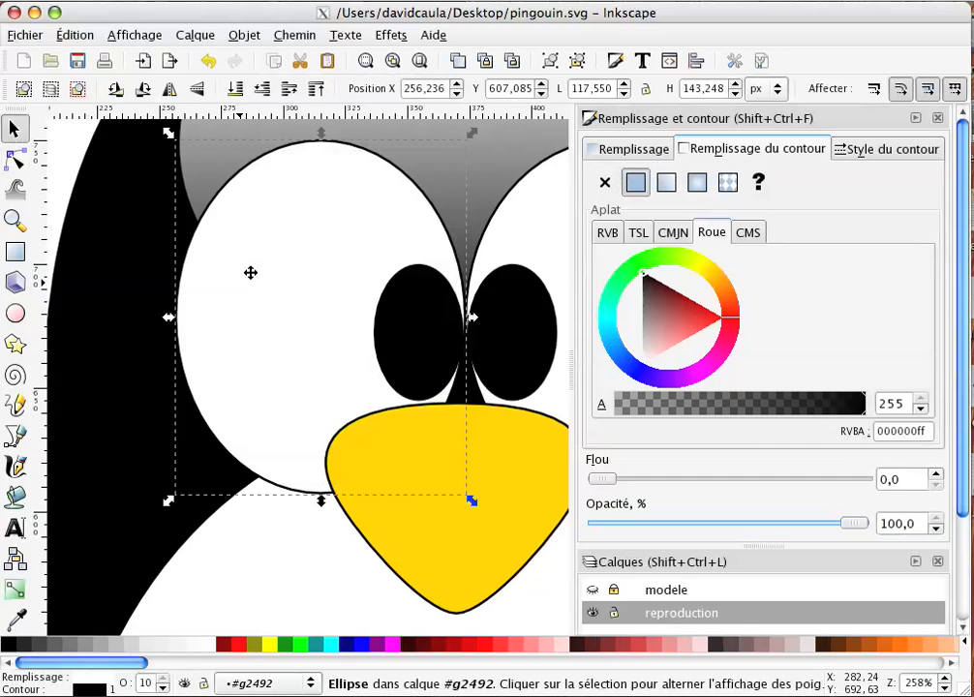
left_click(15, 589)
left_click(435, 88)
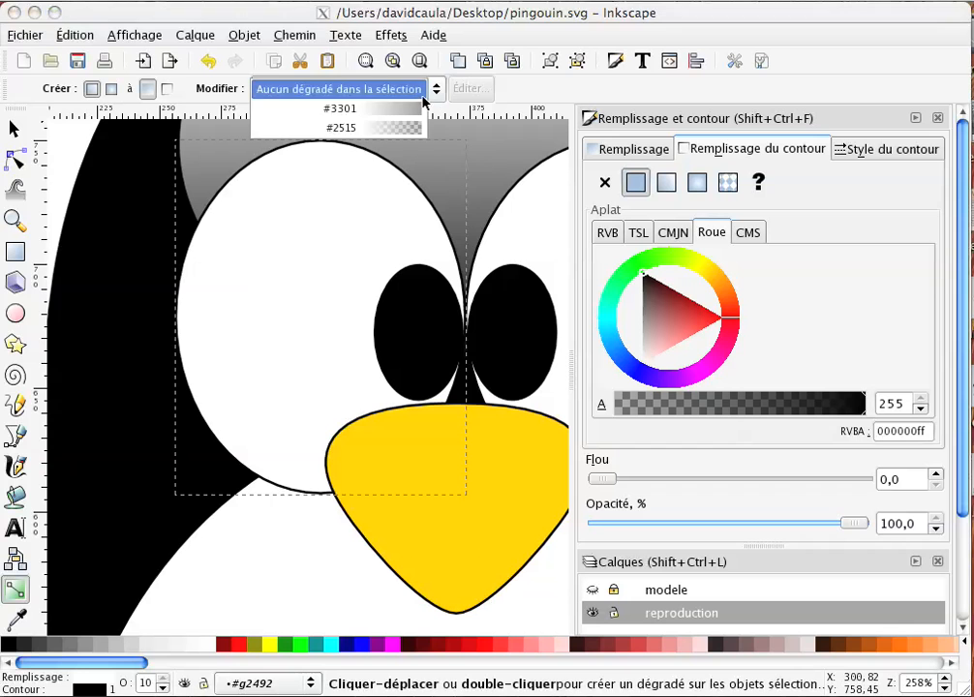
left_click(418, 108)
mouse_move(173, 315)
left_mouse_down()
mouse_move(315, 167)
mouse_move(306, 153)
mouse_move(320, 140)
left_mouse_up()
left_click(466, 318)
mouse_move(467, 319)
left_mouse_down()
mouse_move(318, 453)
mouse_move(311, 545)
mouse_move(321, 590)
left_mouse_up()
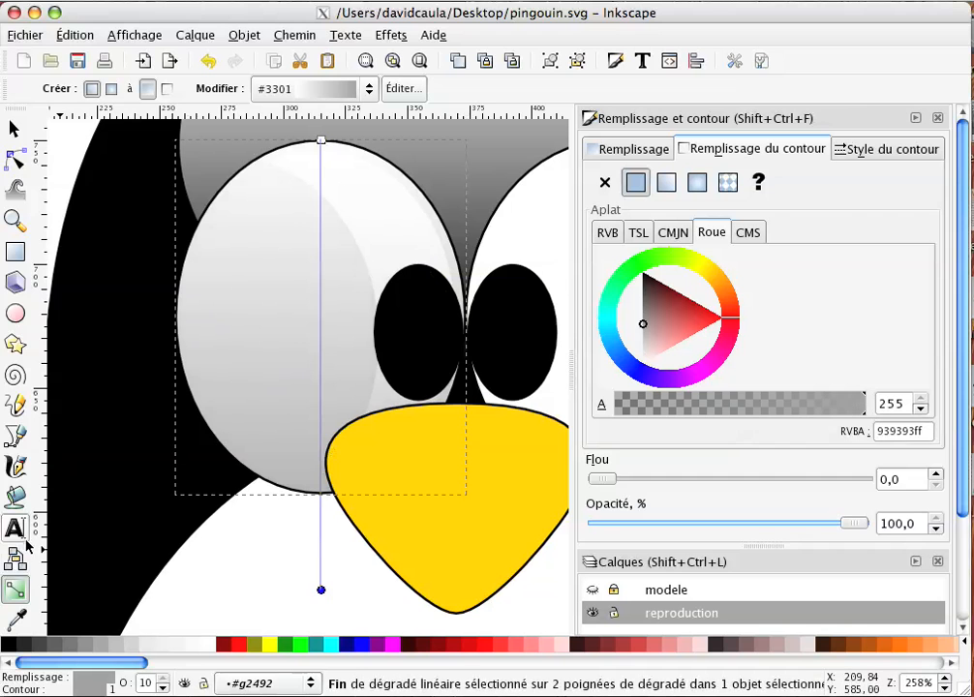
Step: Examine the shaded left eye and its crescent highlight within the whole penguin drawing
key("minus")
key("minus")
key("minus")
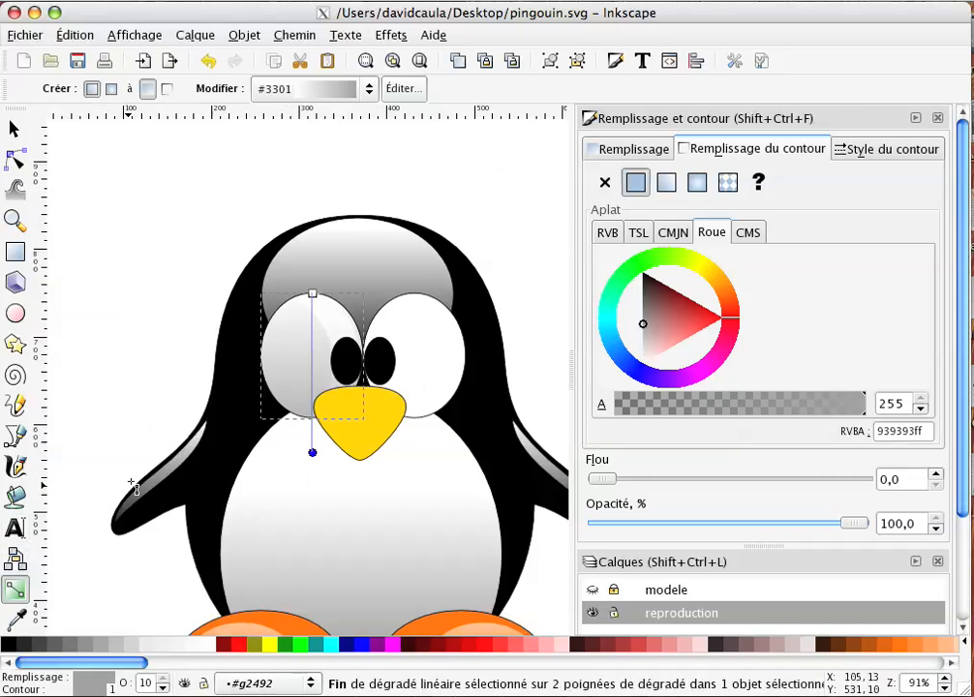
left_click(9, 130)
left_click(222, 265)
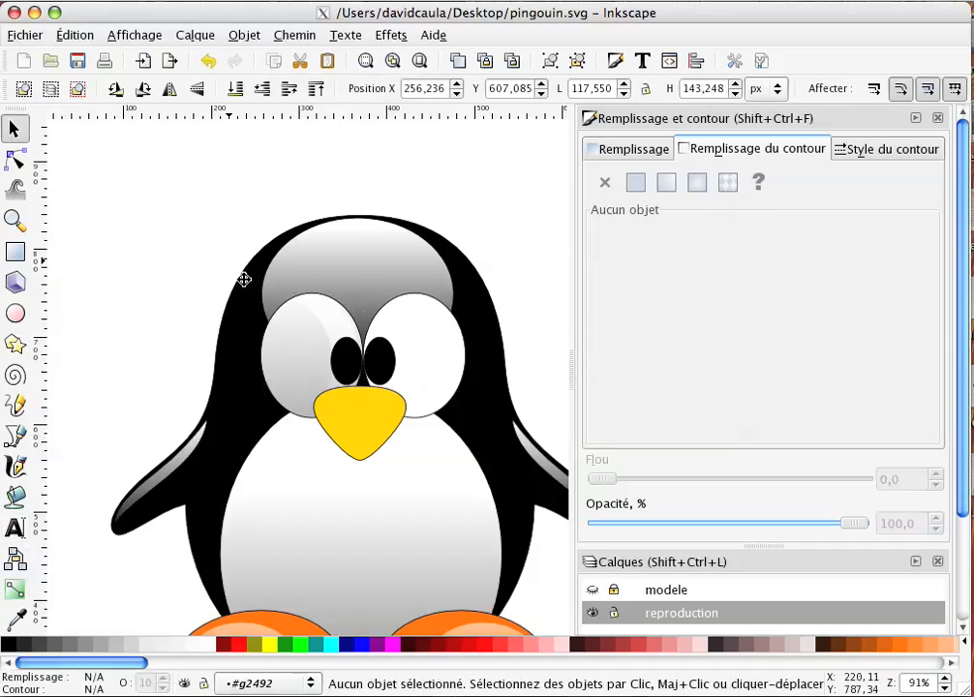
left_click(335, 323)
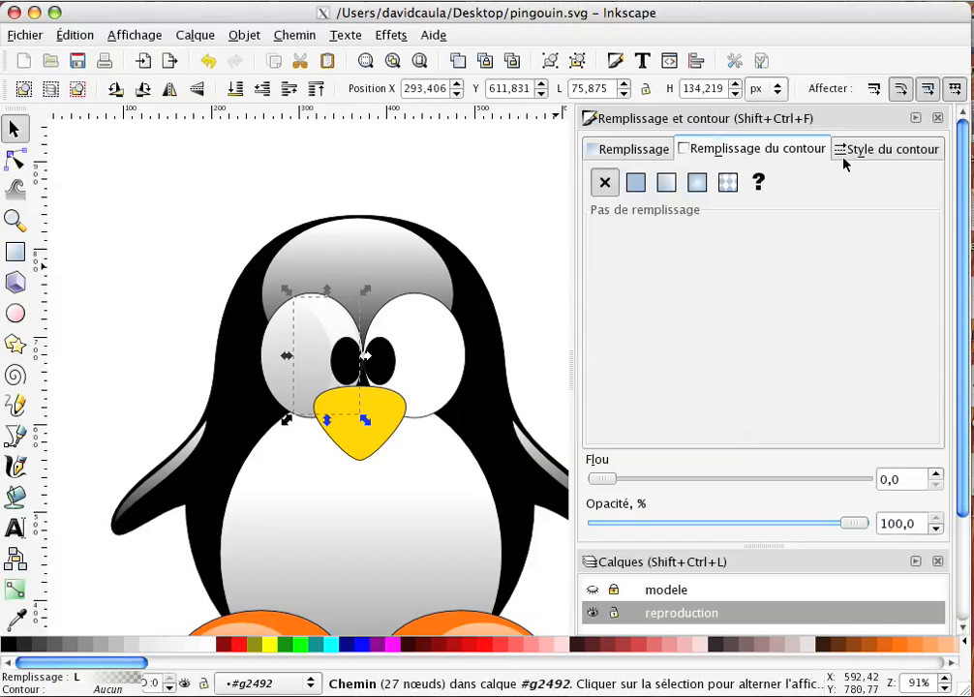
left_click(176, 316)
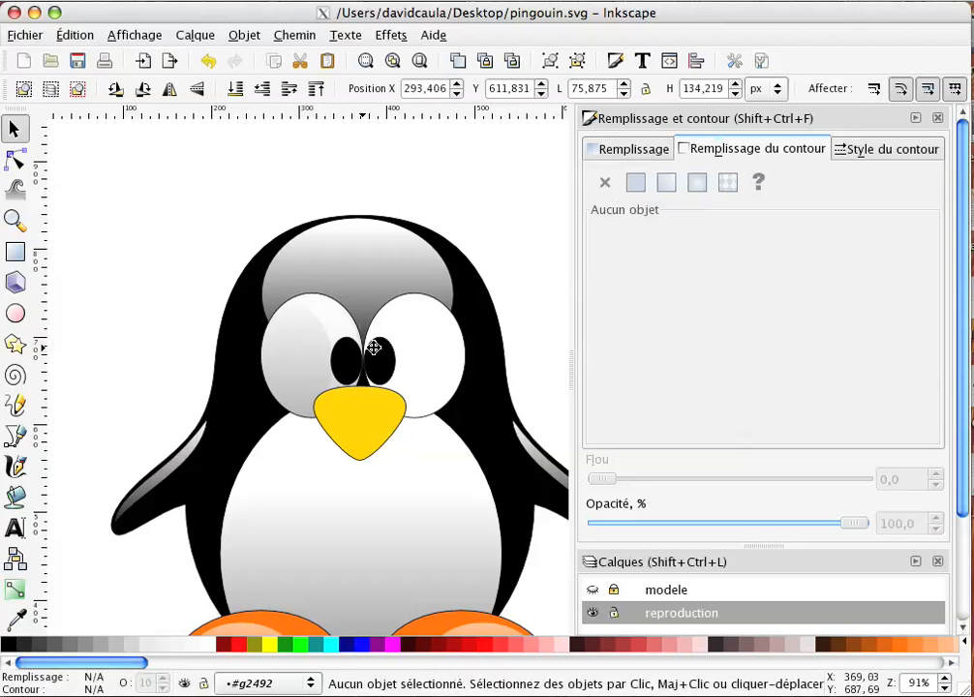
left_click_drag(491, 317, 445, 287)
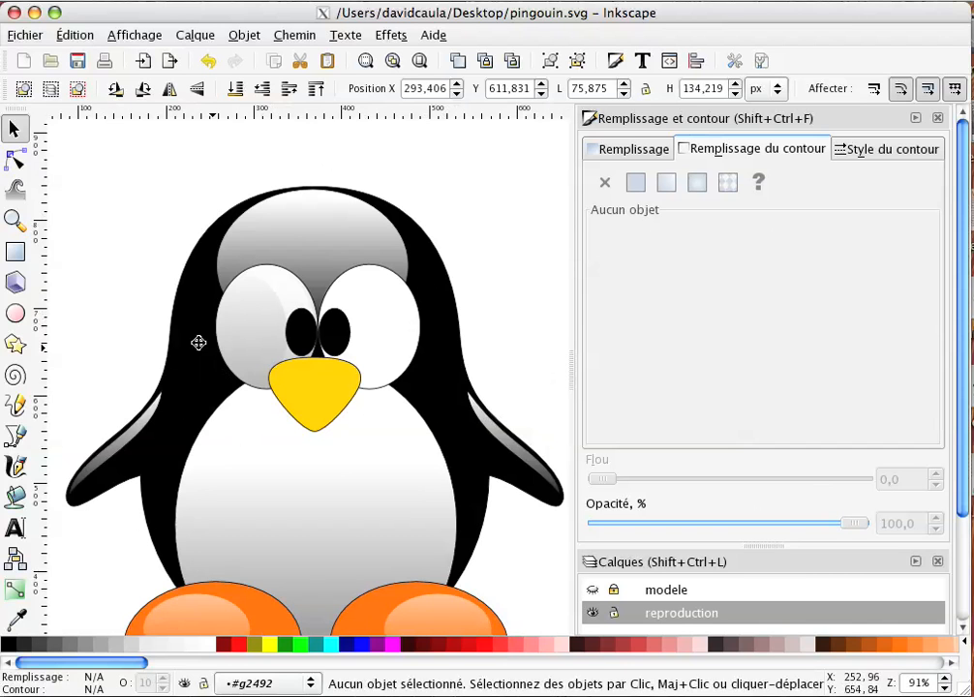
scroll(198, 443, "right", 2)
scroll(198, 443, "down", 1)
left_click_drag(240, 413, 274, 384)
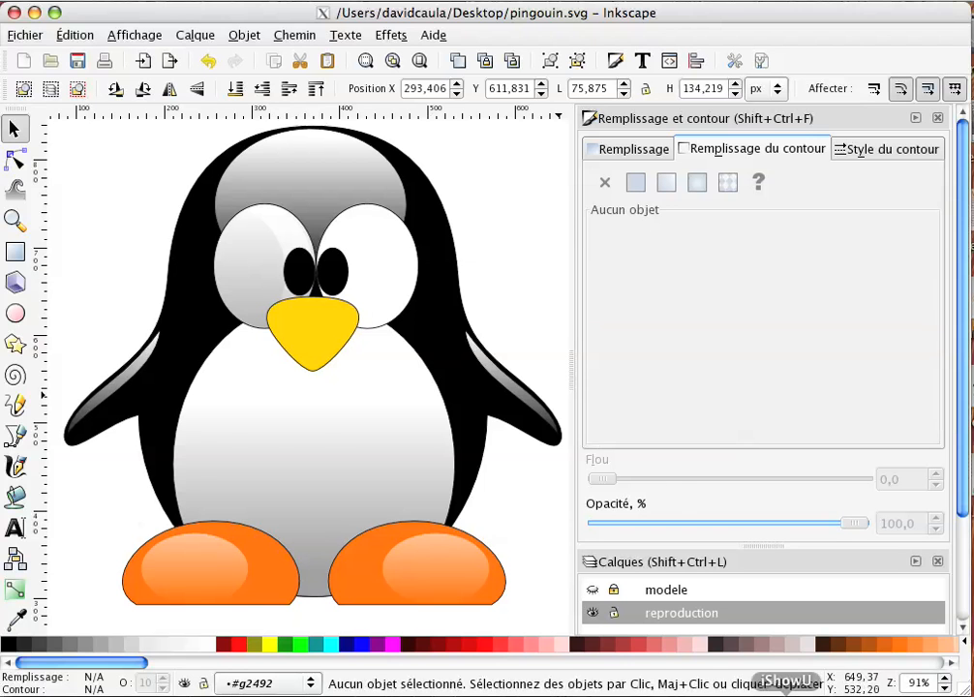
left_click(787, 696)
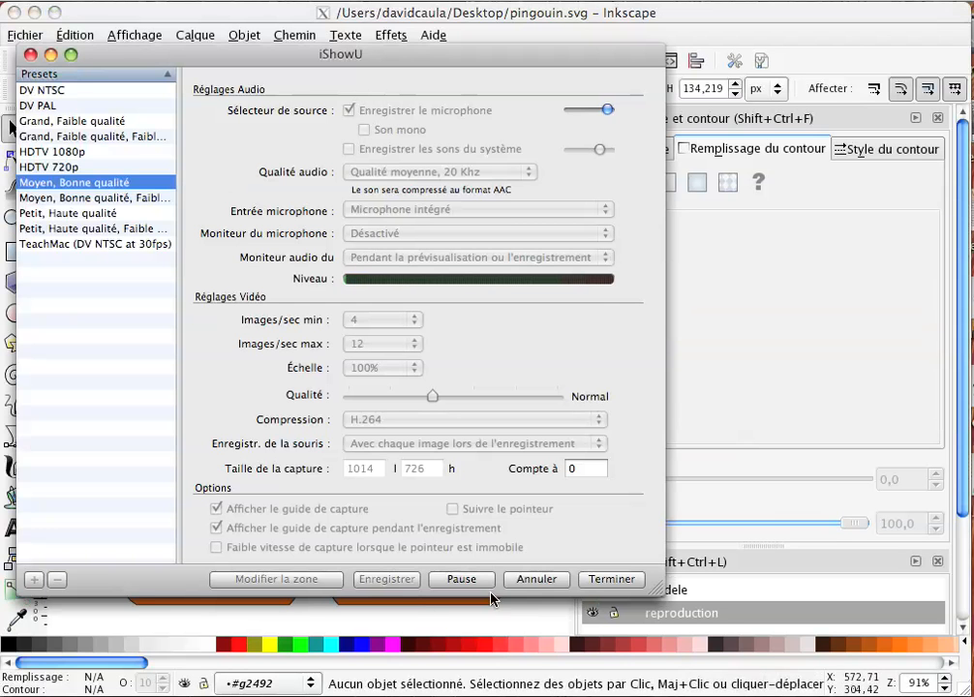